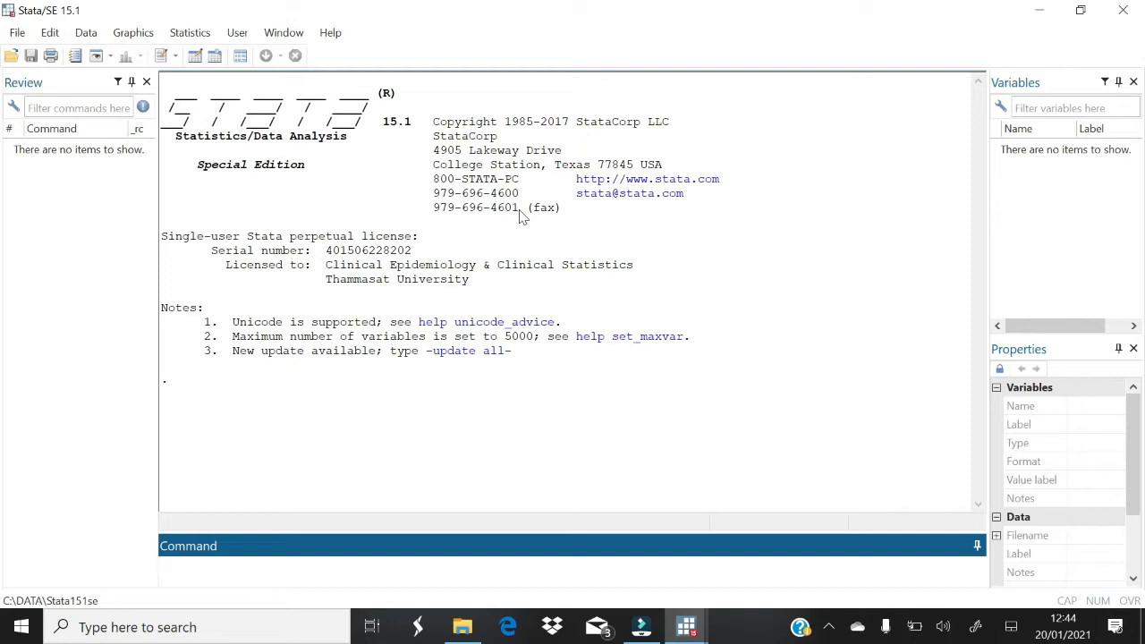
Step: Begin a new log file in the KULIAH AAL 1 folder
left_click(17, 32)
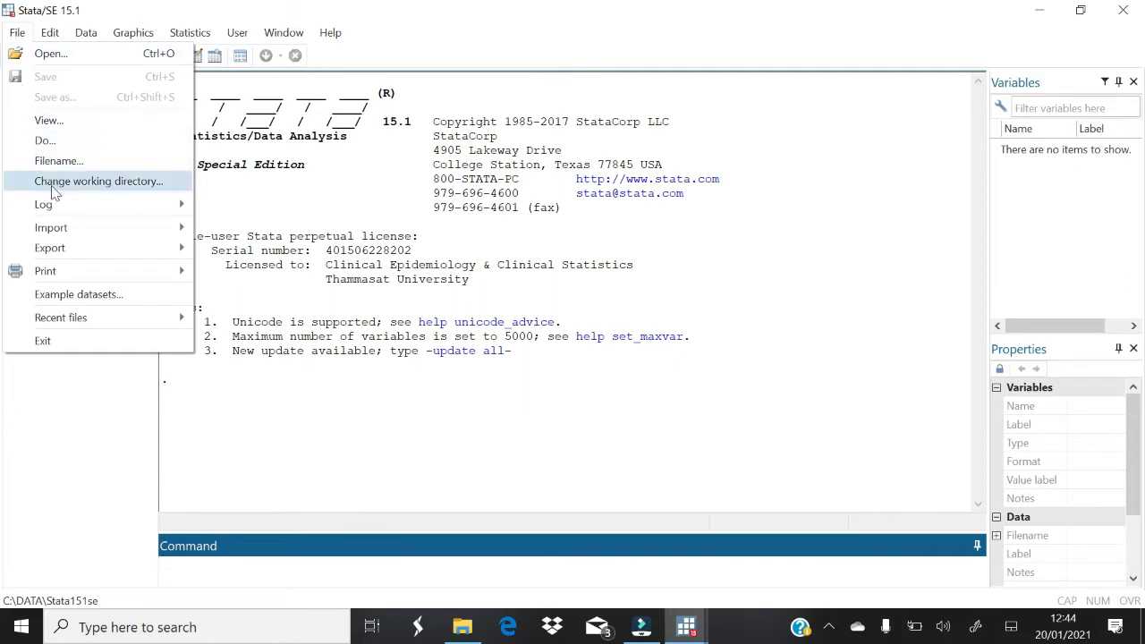
mouse_move(54, 215)
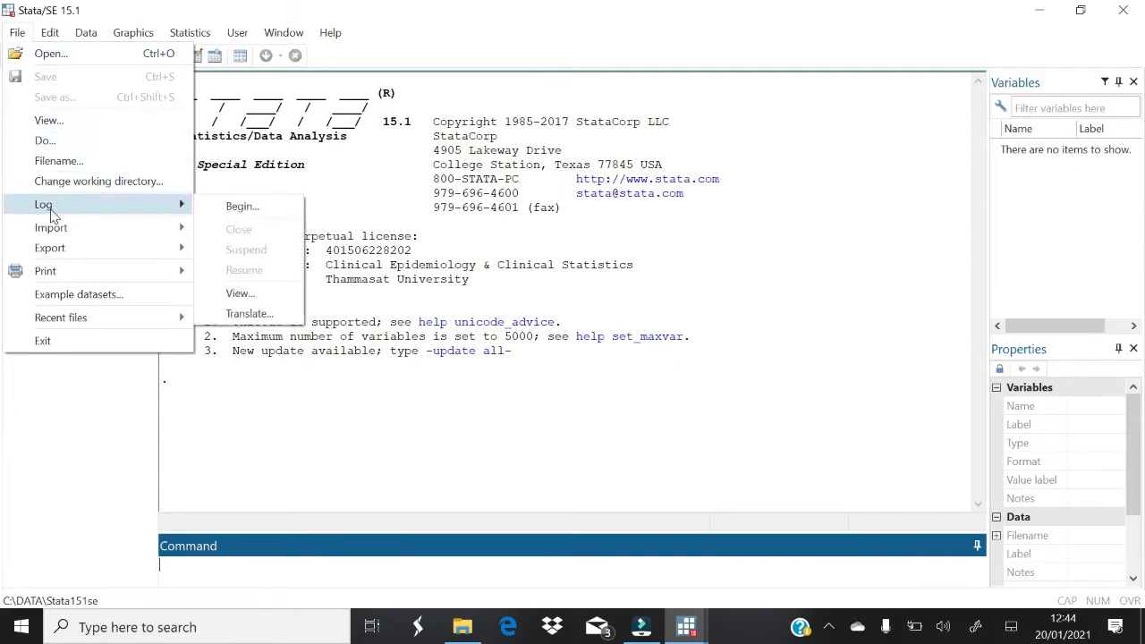
left_click(239, 206)
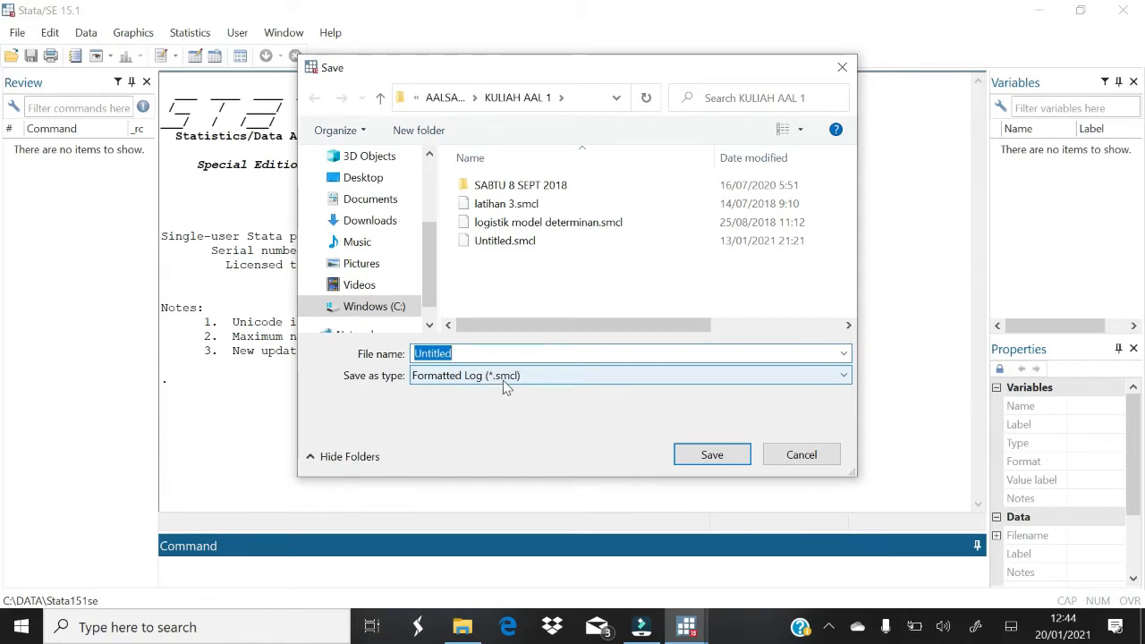
left_click(845, 379)
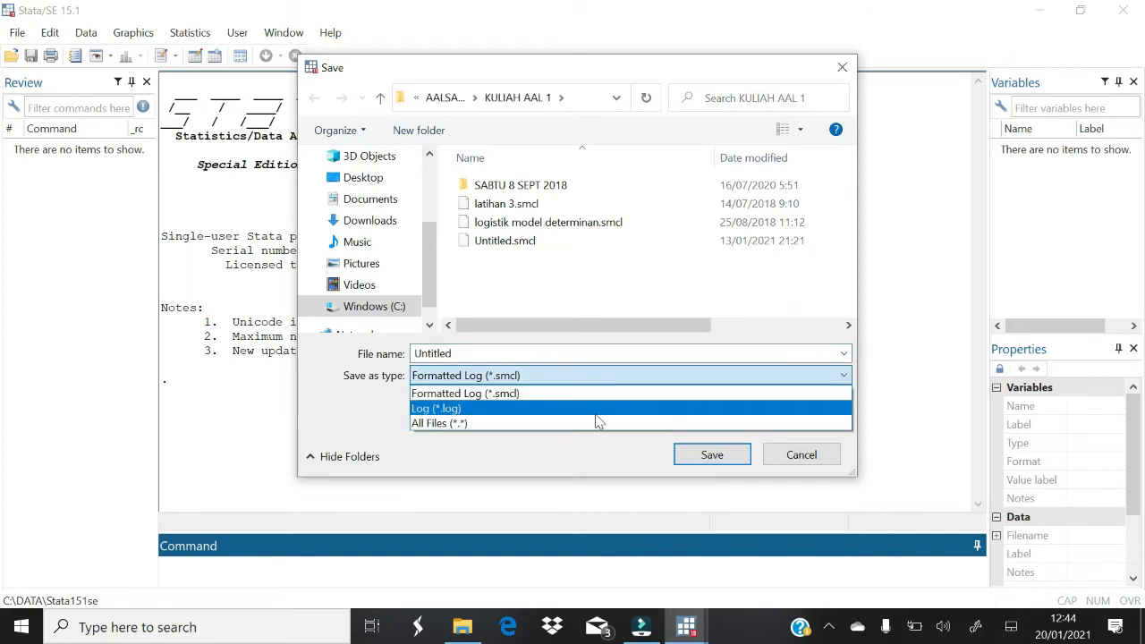
left_click(506, 416)
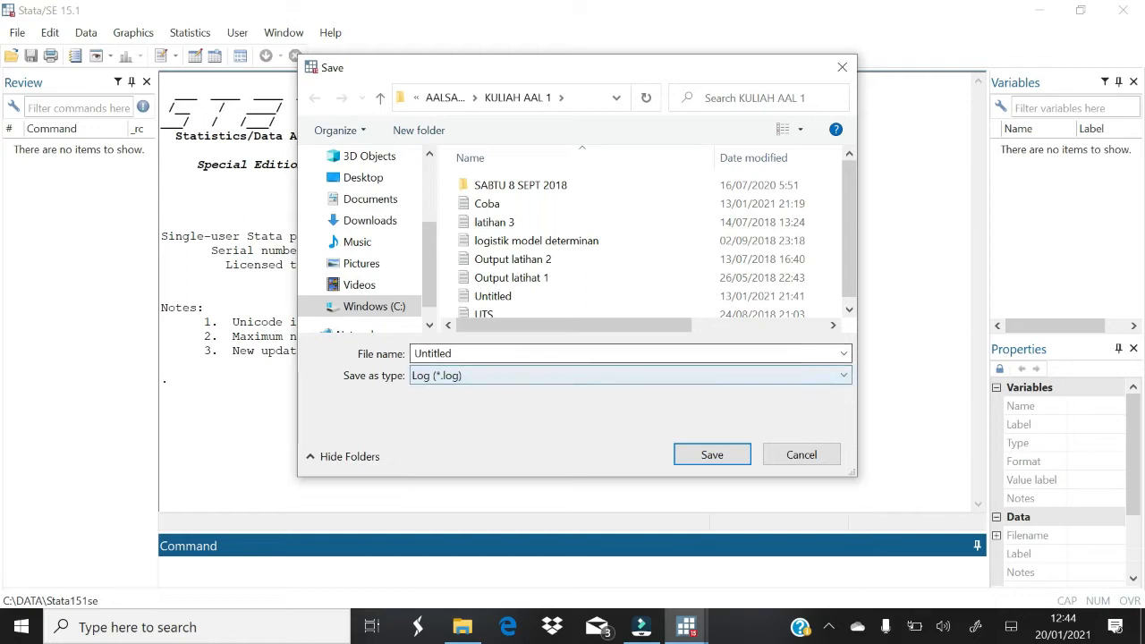
left_click(843, 376)
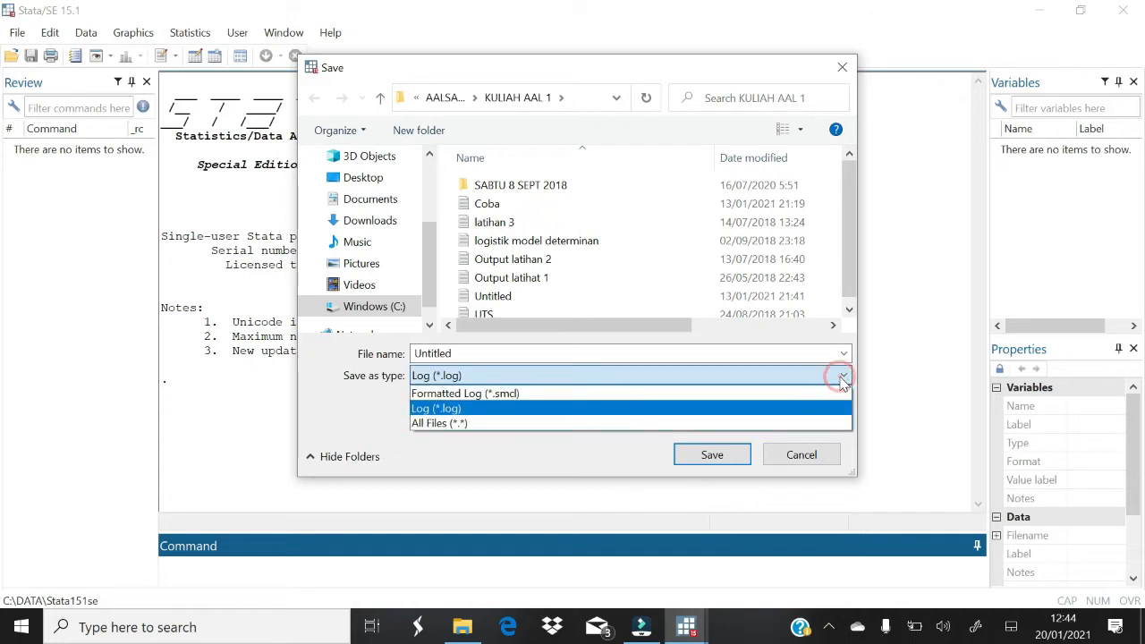
left_click(734, 399)
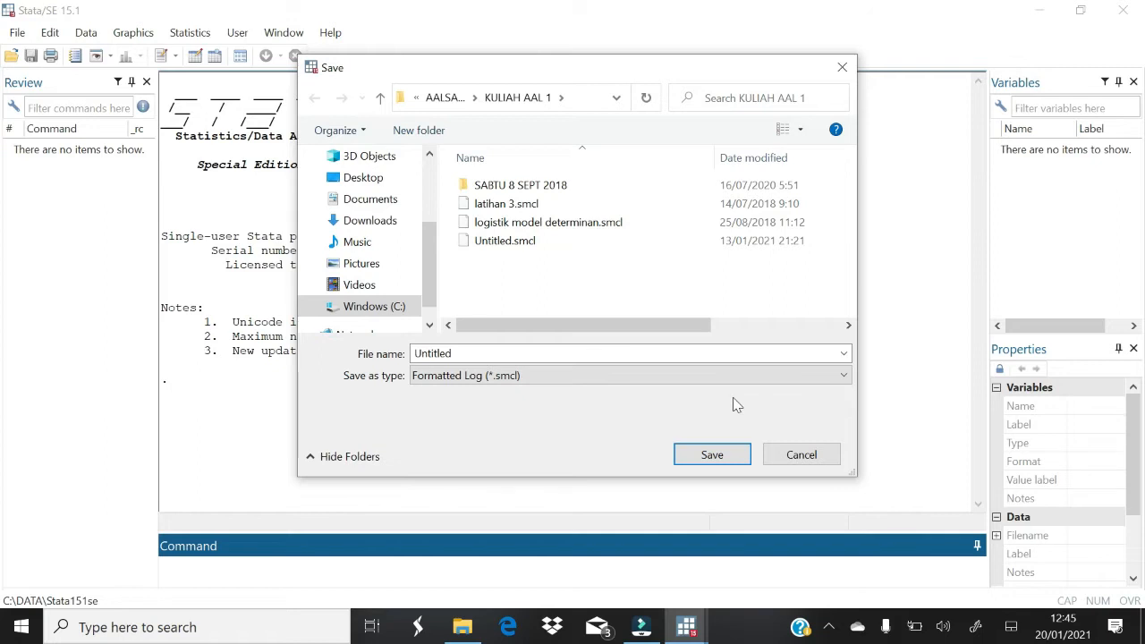
Step: Save the new log as Latihan 1a in the plain Log (*.log) format
left_click(840, 380)
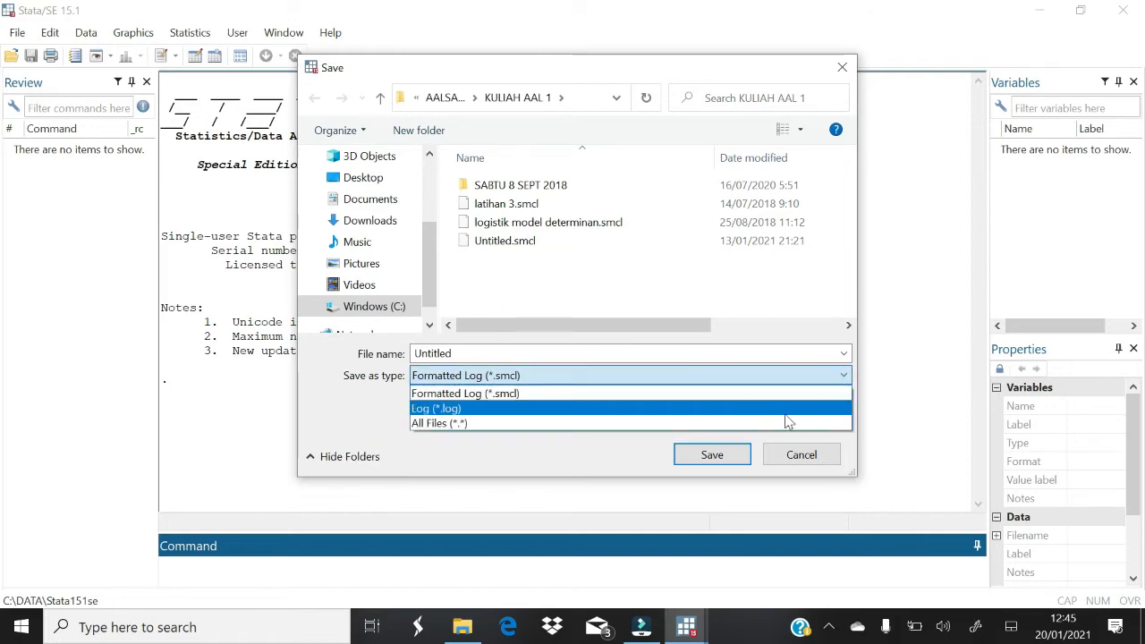
left_click(785, 412)
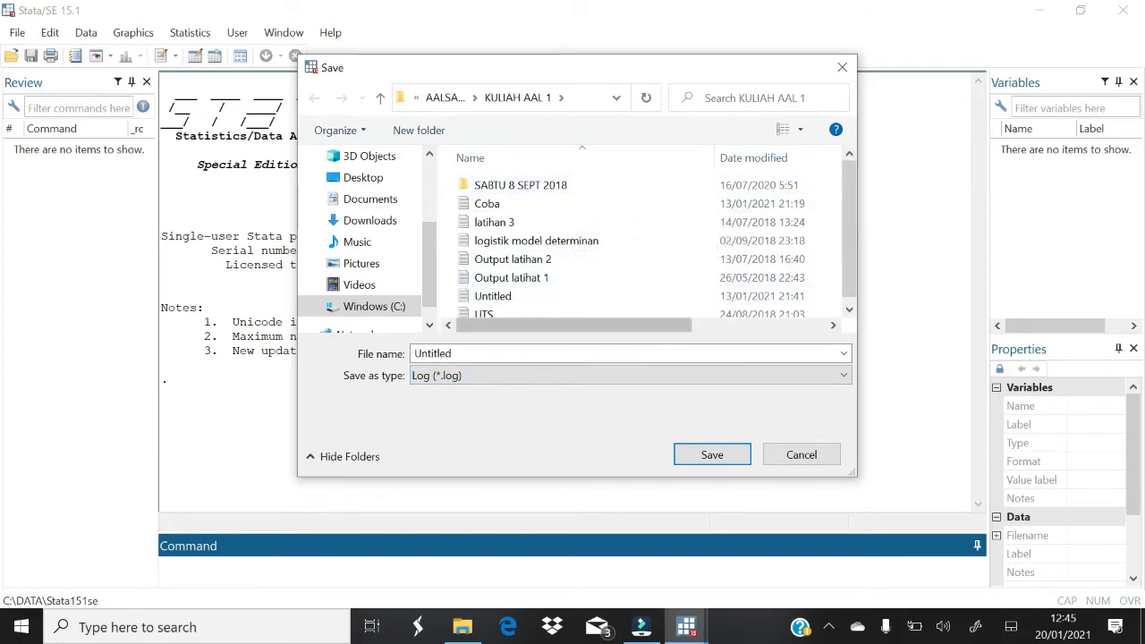
double_click(486, 354)
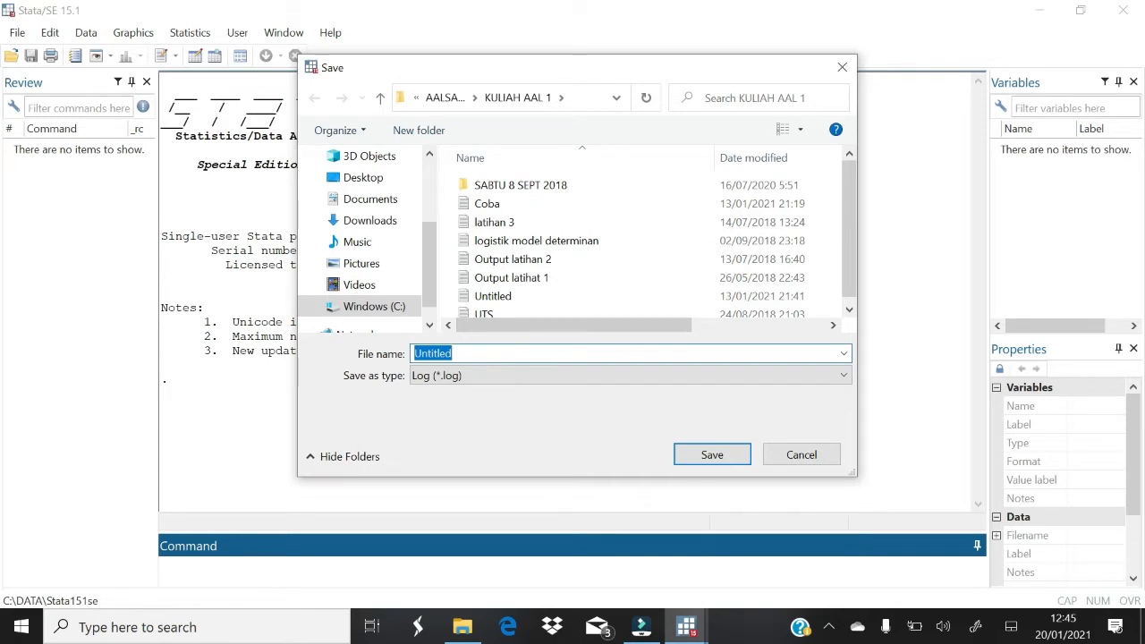
type("Lat")
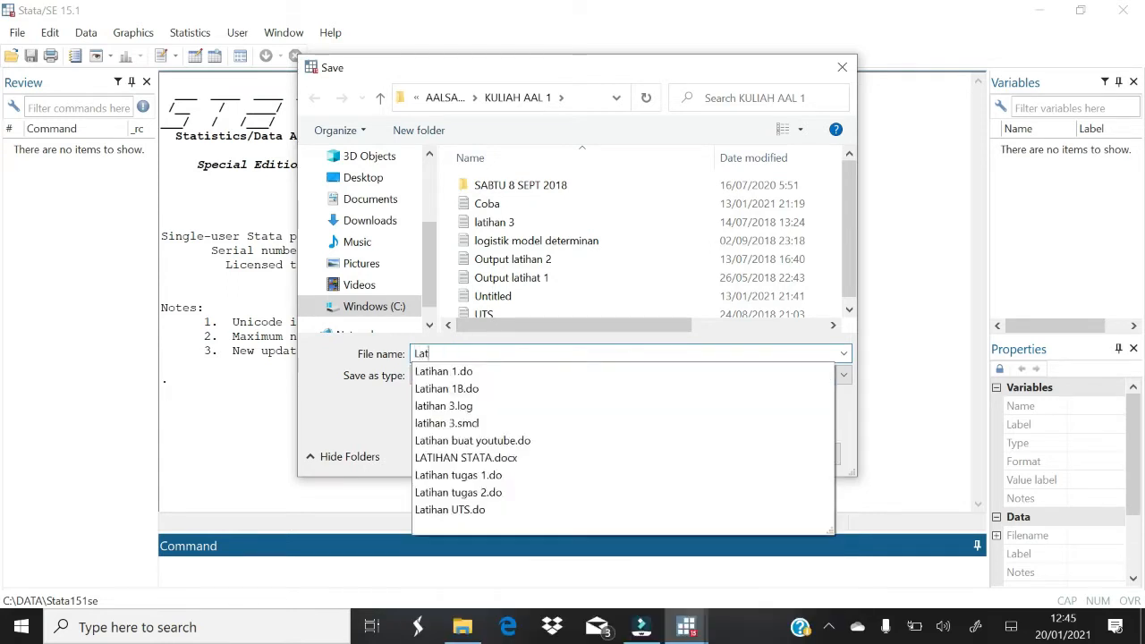
type("ihan 1a")
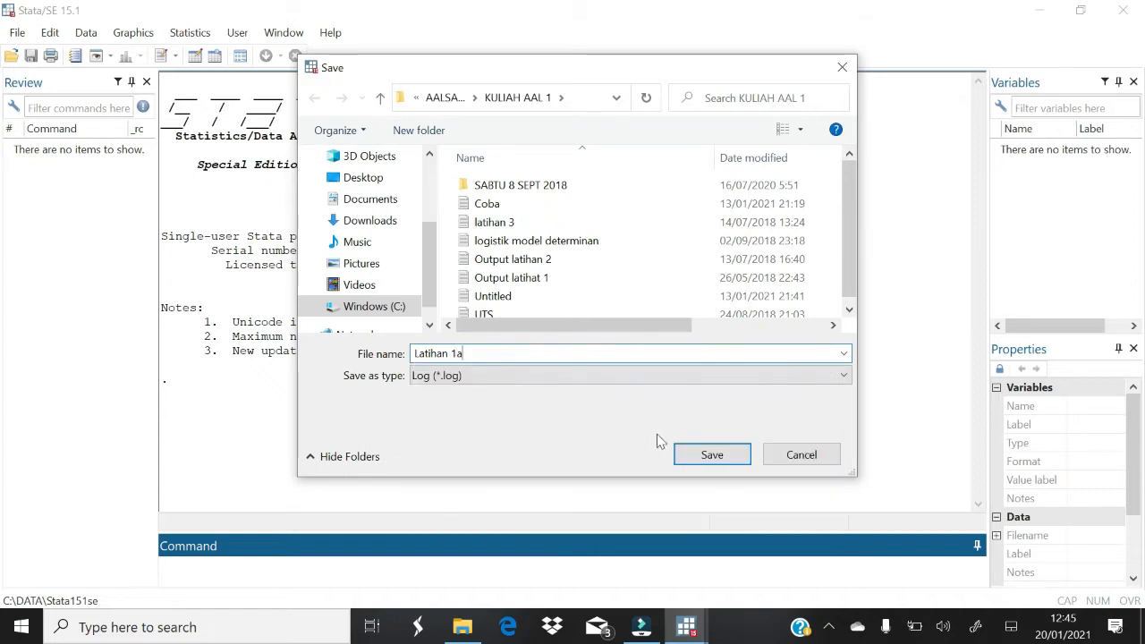
left_click(731, 454)
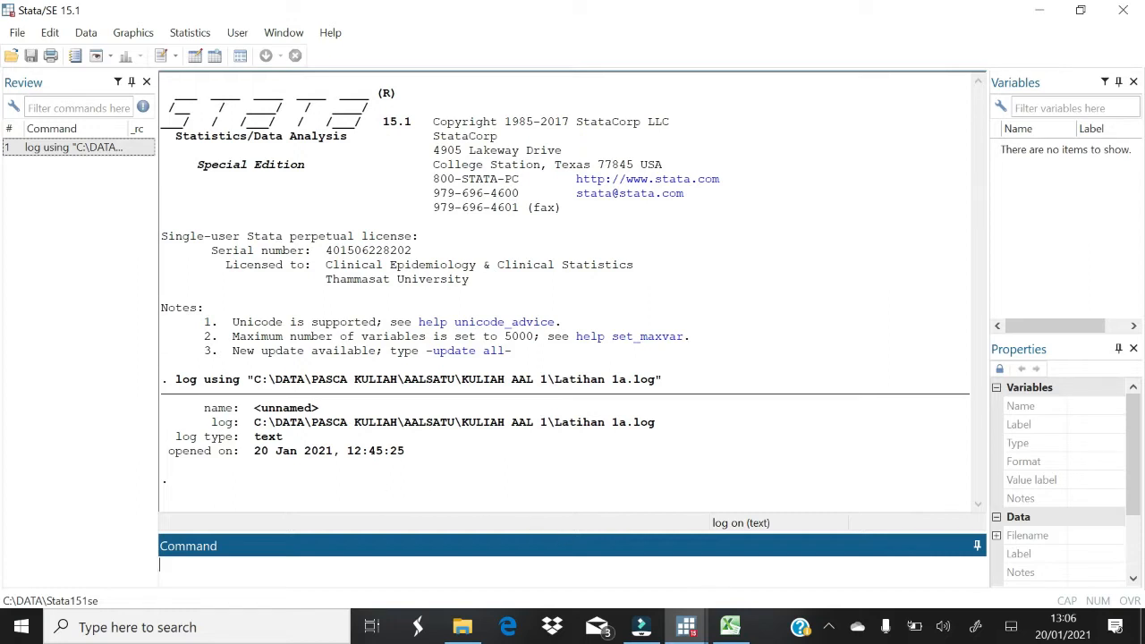
Step: Switch to Excel, look through the tekanan_darah worksheet down to its last data rows, and return to Stata
left_click(726, 630)
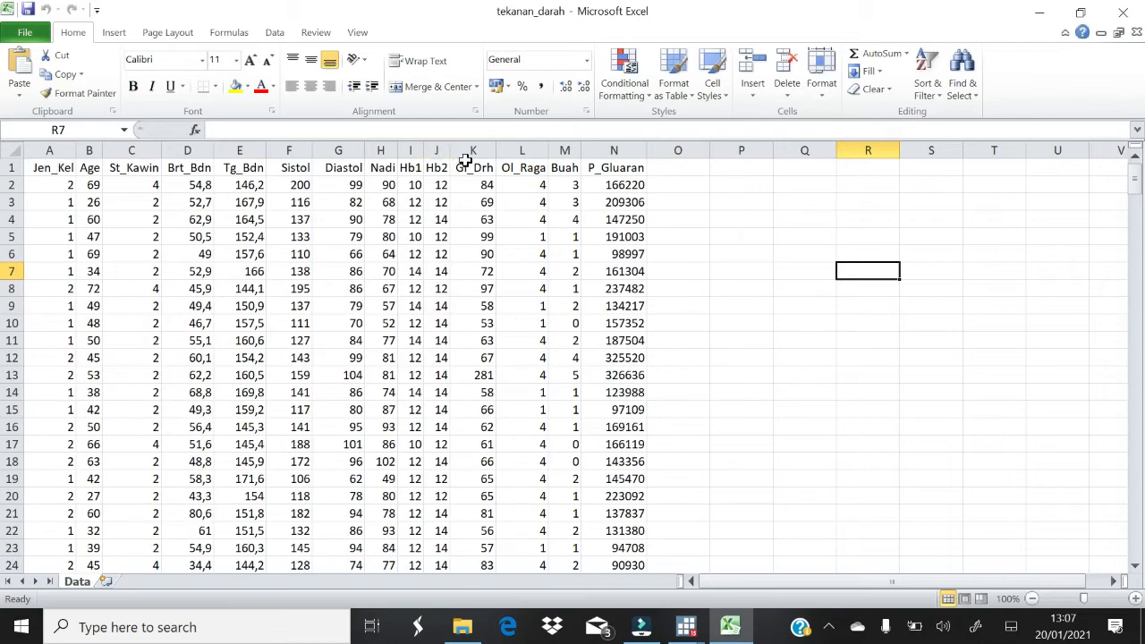
left_click_drag(1134, 190, 4, 616)
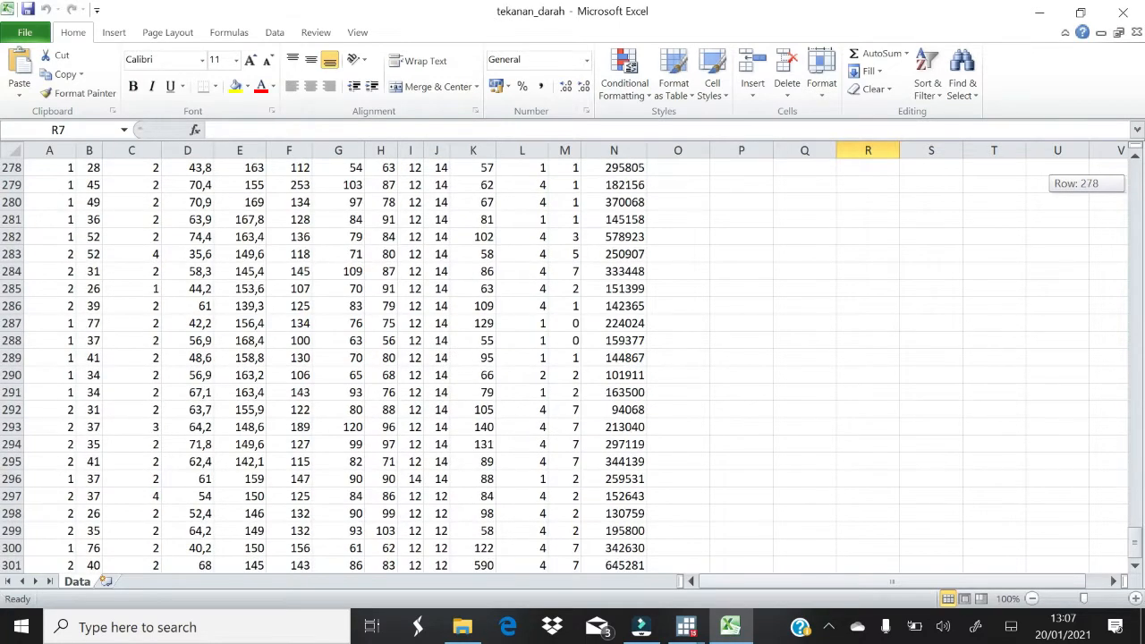
left_click_drag(1134, 543, 1113, 125)
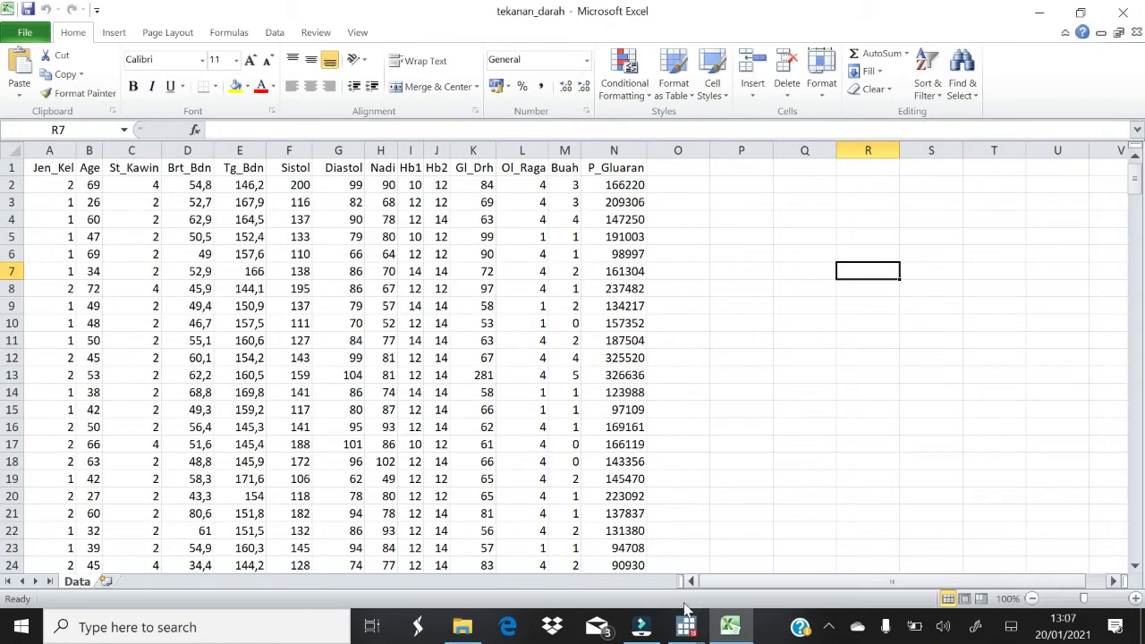
mouse_move(686, 626)
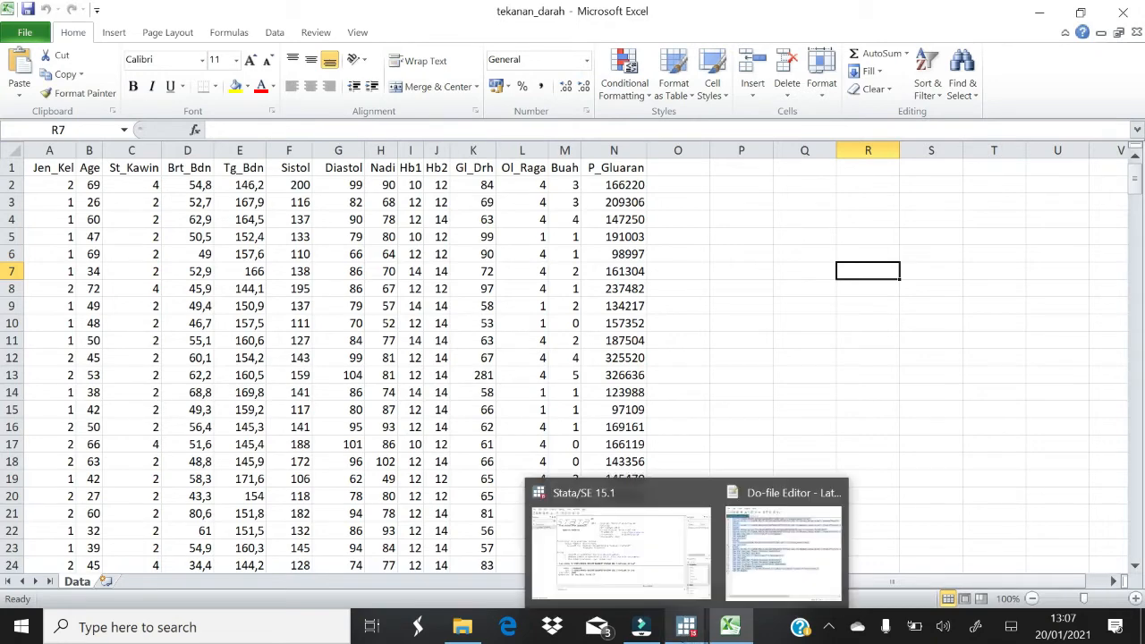
left_click(626, 569)
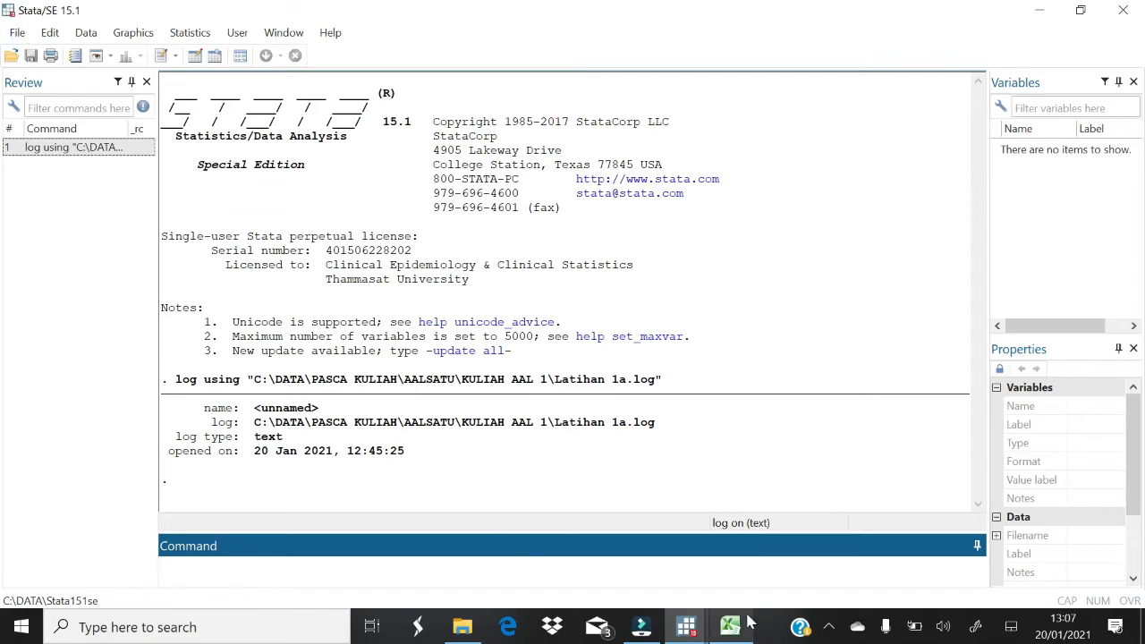
left_click(831, 627)
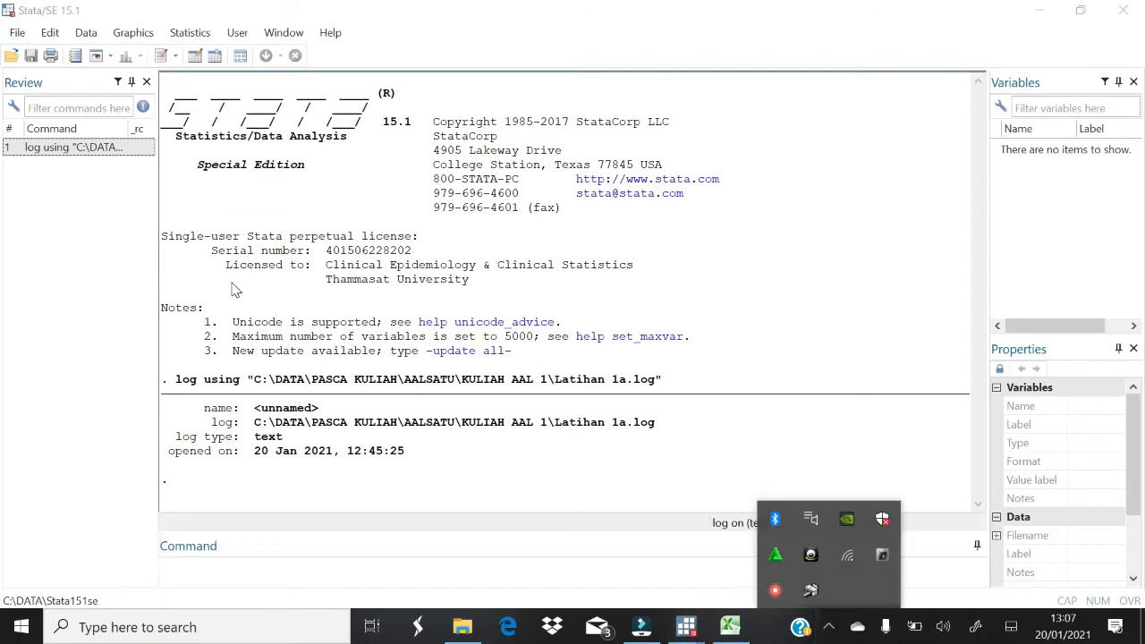
left_click(514, 498)
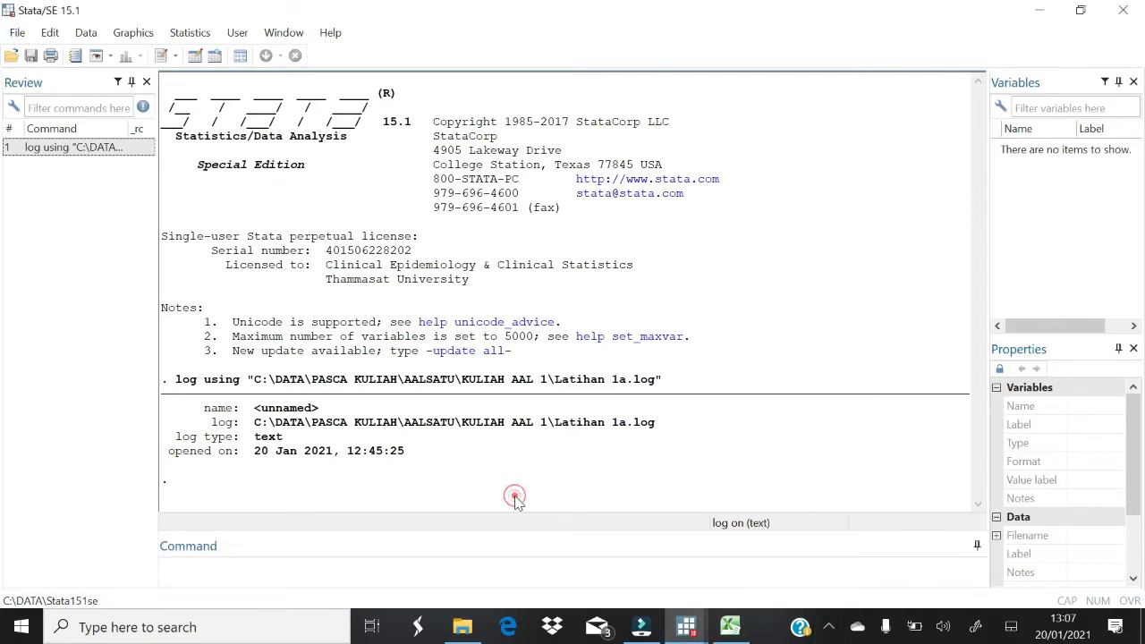
Step: Import the Data worksheet of the Excel file tekanan_darah, using its first row as variable names
left_click(17, 32)
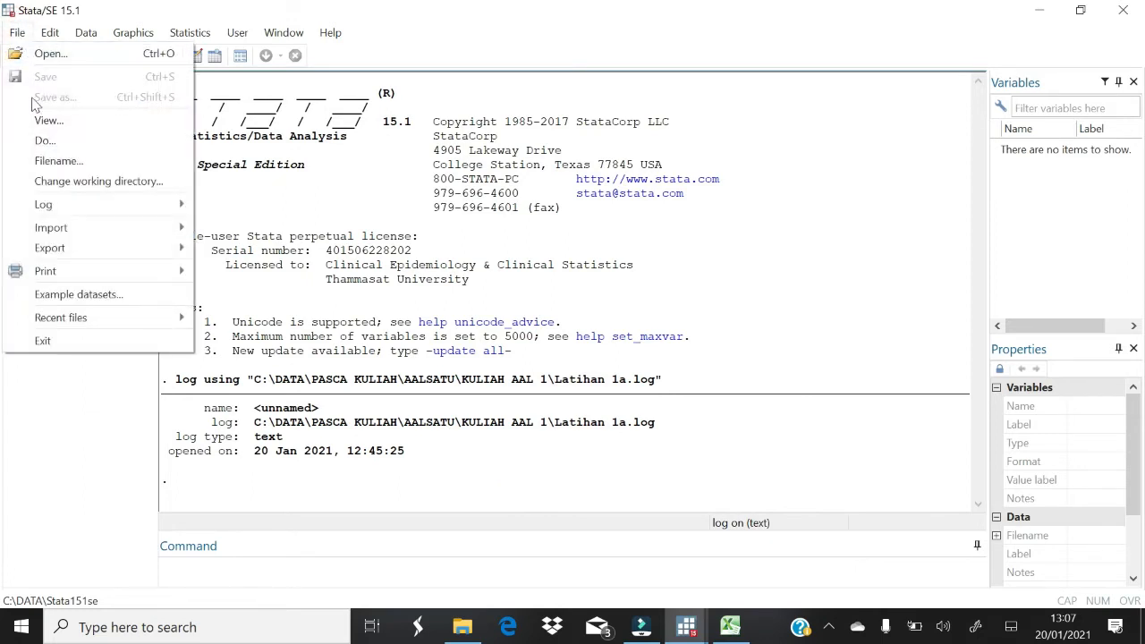
mouse_move(77, 231)
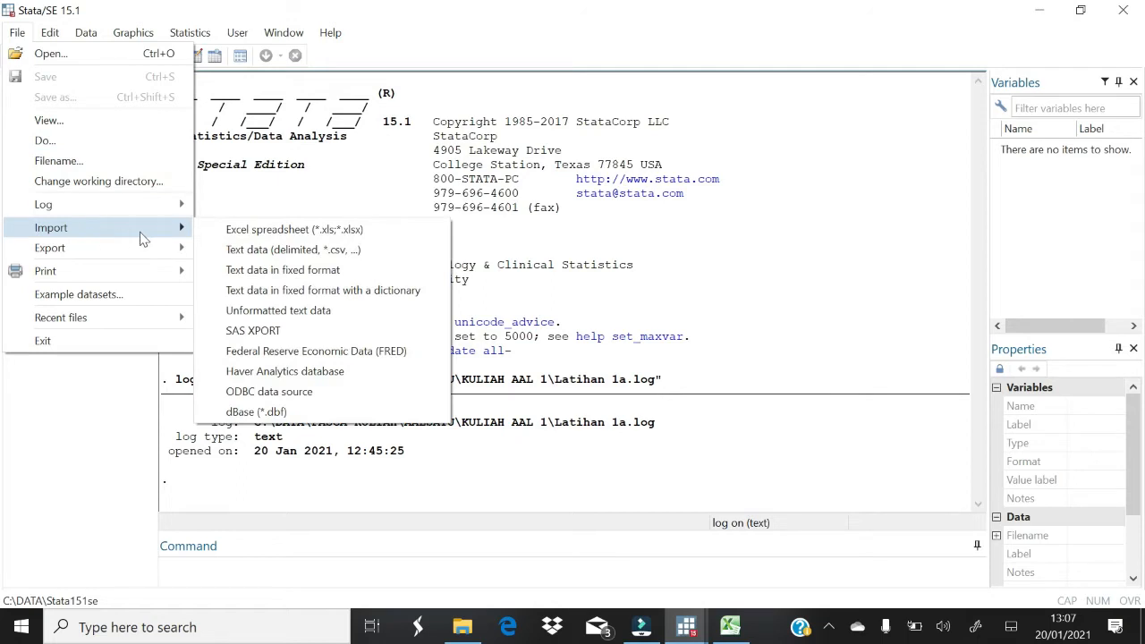
left_click(254, 234)
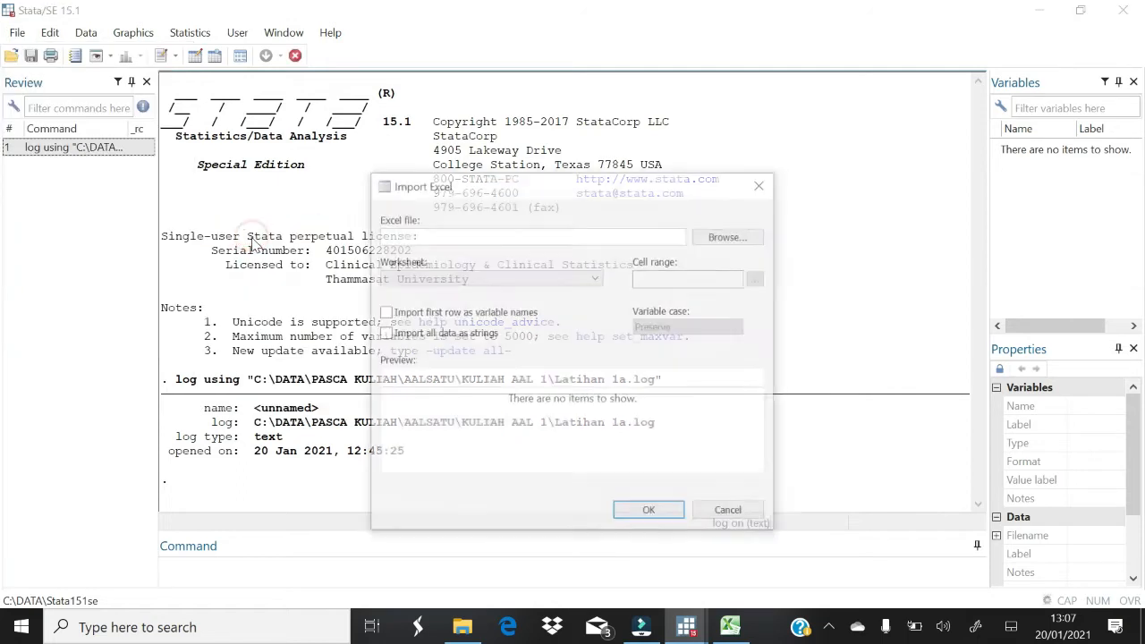
left_click(731, 239)
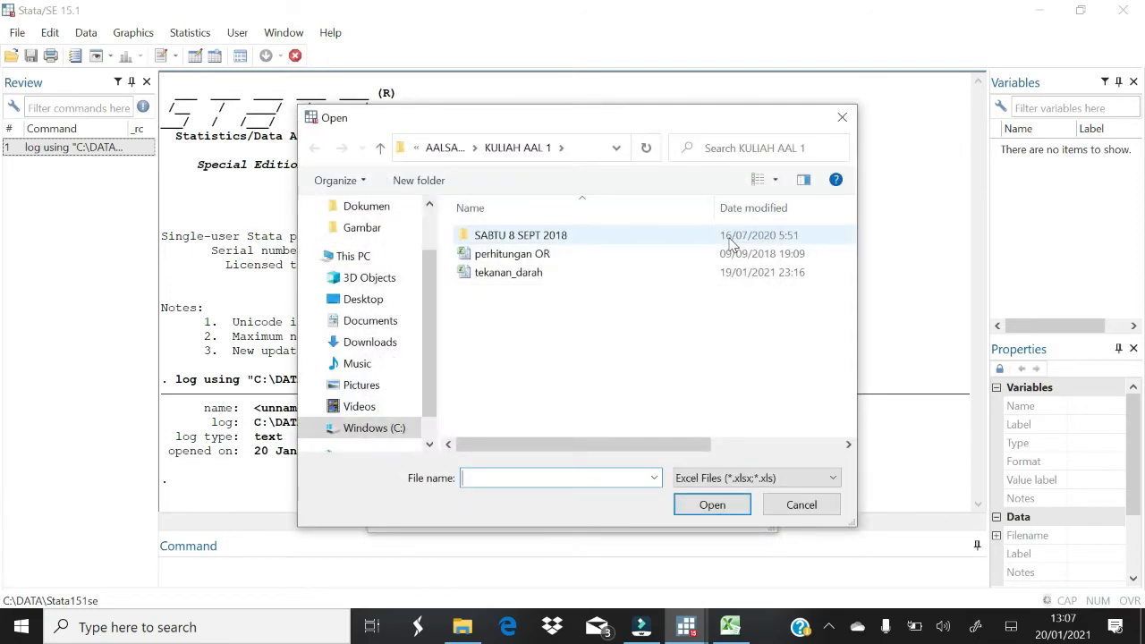
left_click(535, 277)
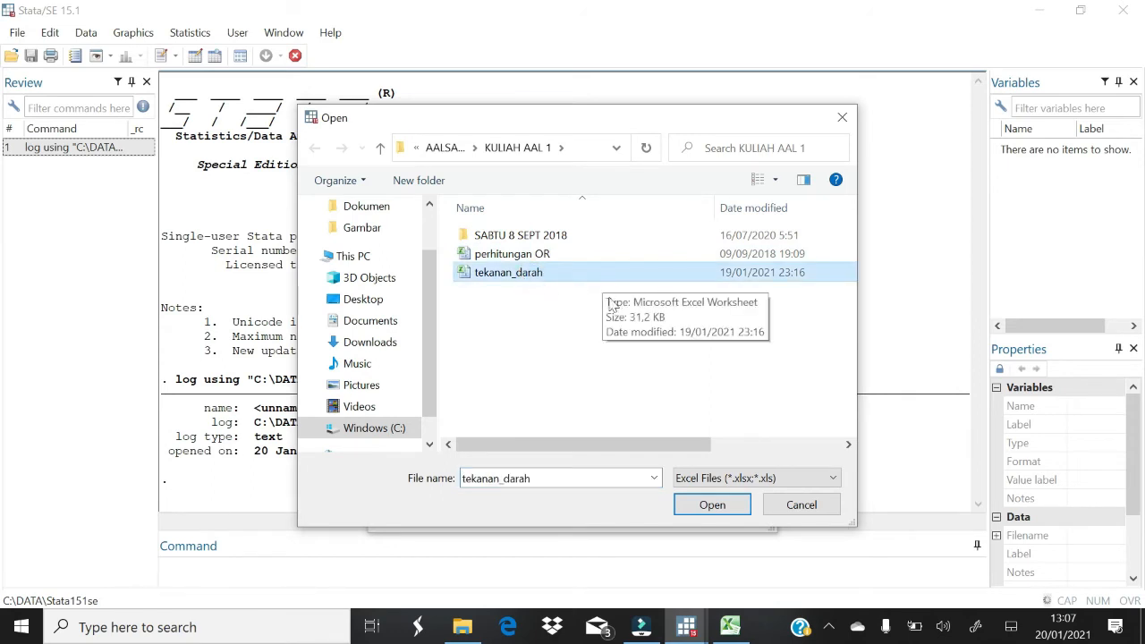
left_click(715, 508)
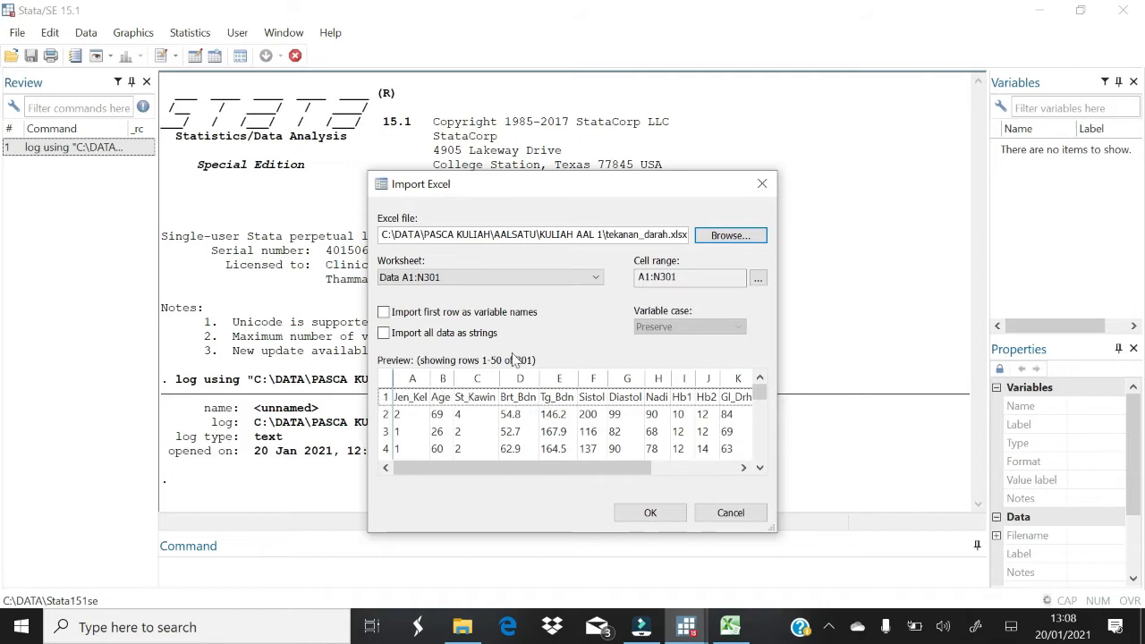
left_click(383, 312)
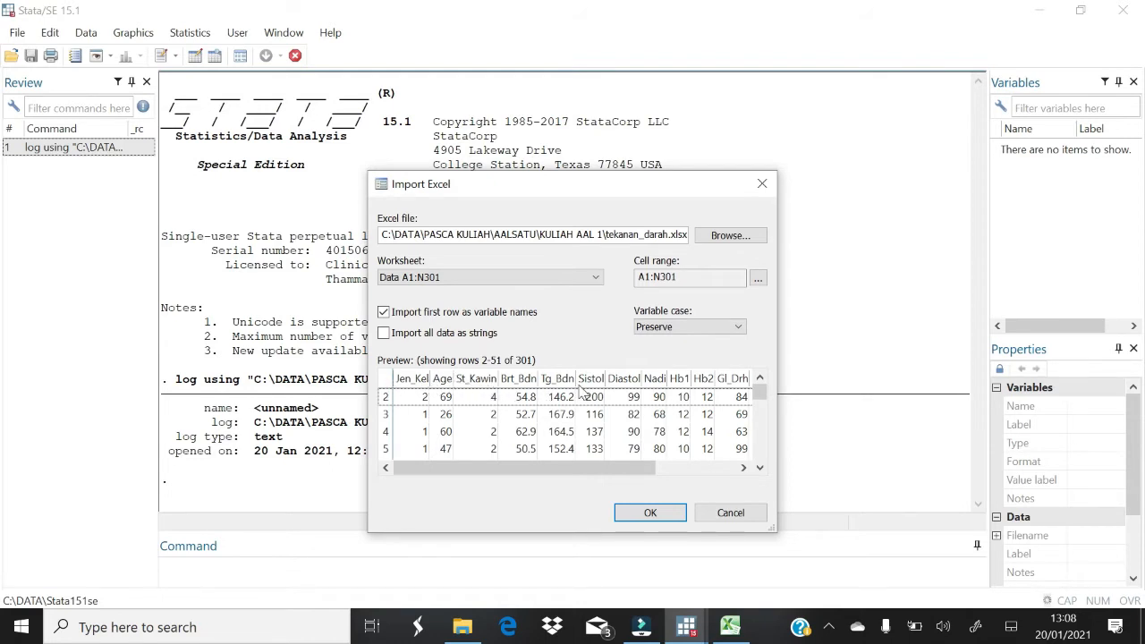
left_click(652, 513)
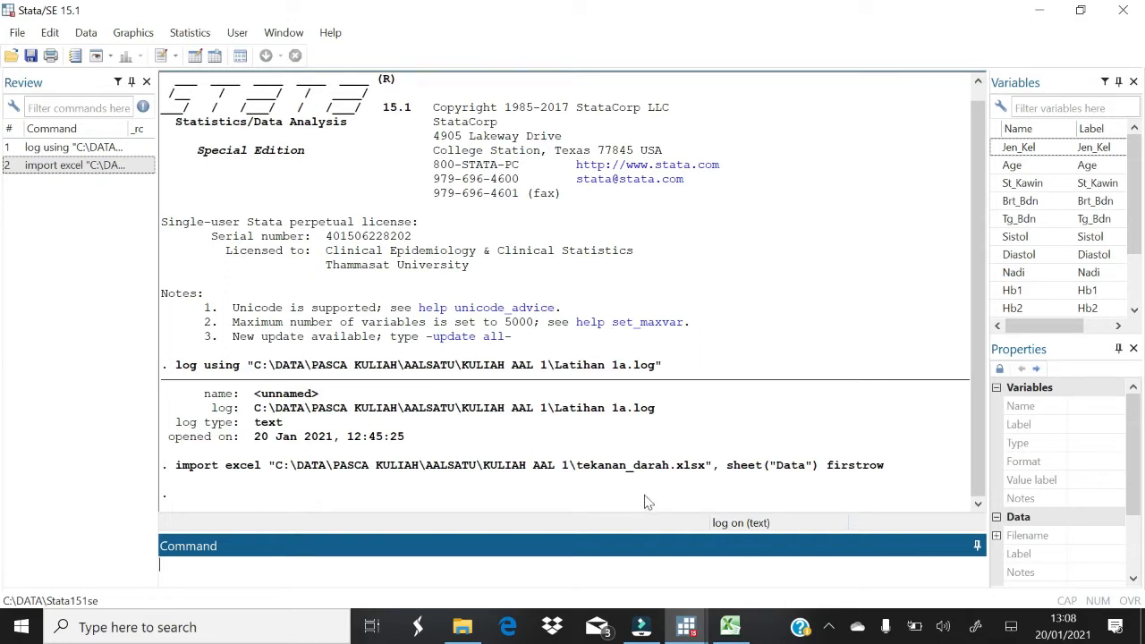
left_click(200, 65)
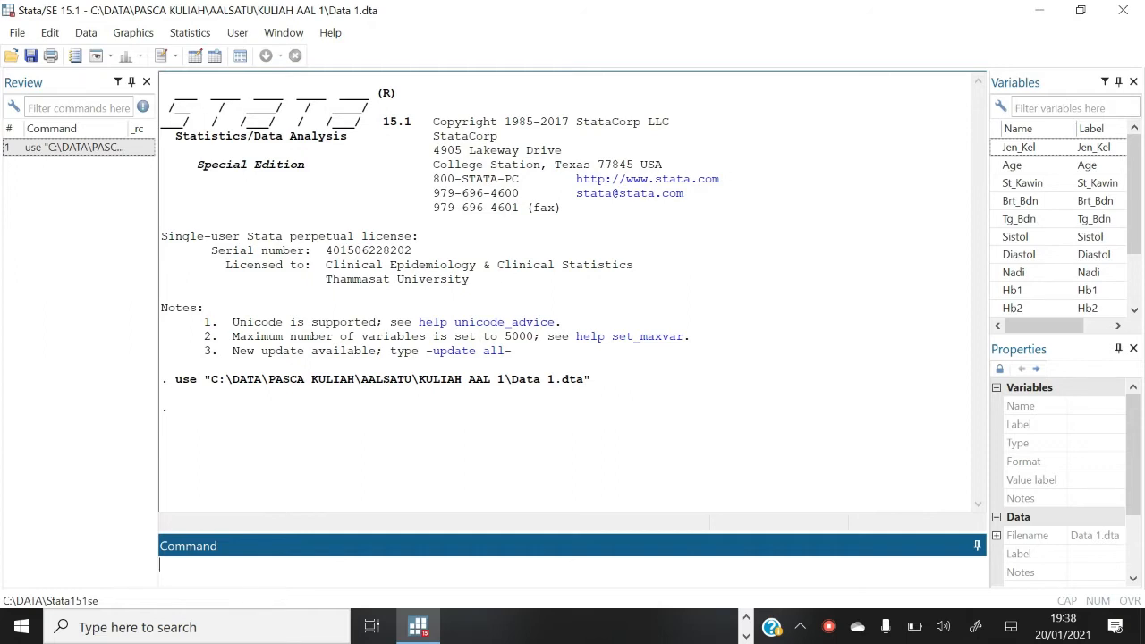
Step: Tabulate the frequencies of the Jen_Kel variable with the command tab Jen_Kel
type("tab")
double_click(1040, 151)
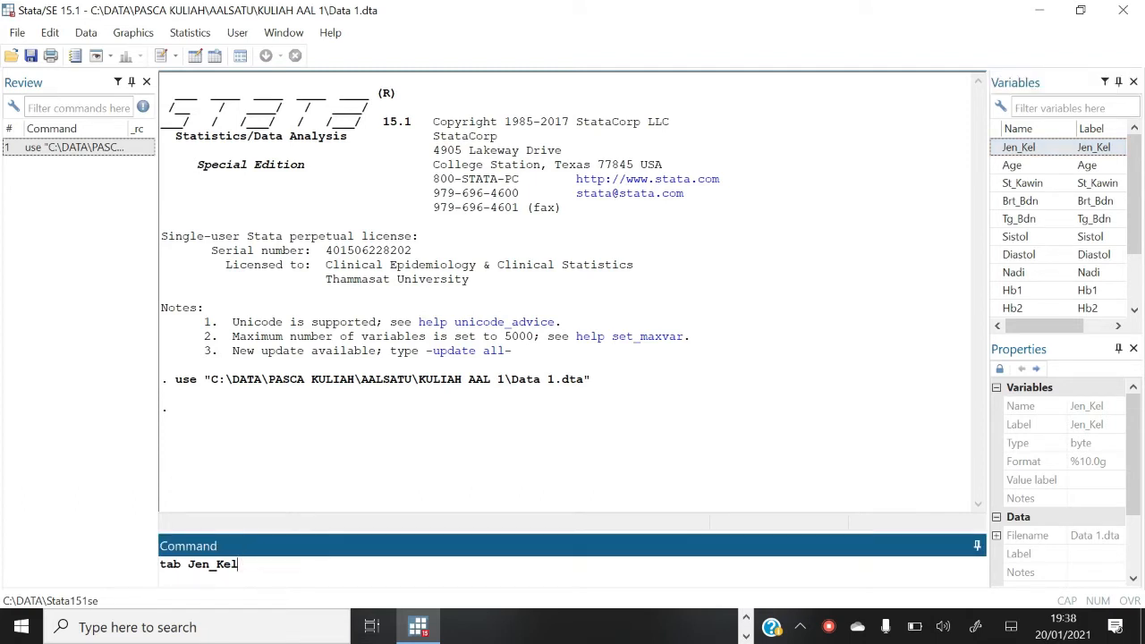
key("Return")
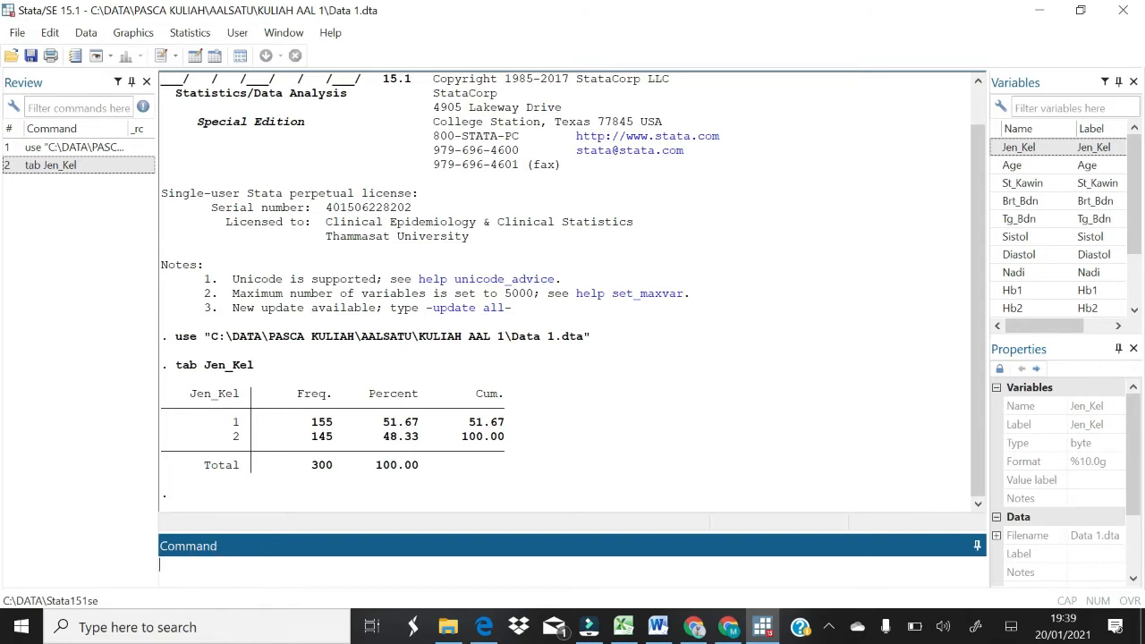
Step: Label the Jen_Kel variable "jenis kelamin responden" with the lab var command
type("lab var")
left_click(1024, 152)
type("\"jen")
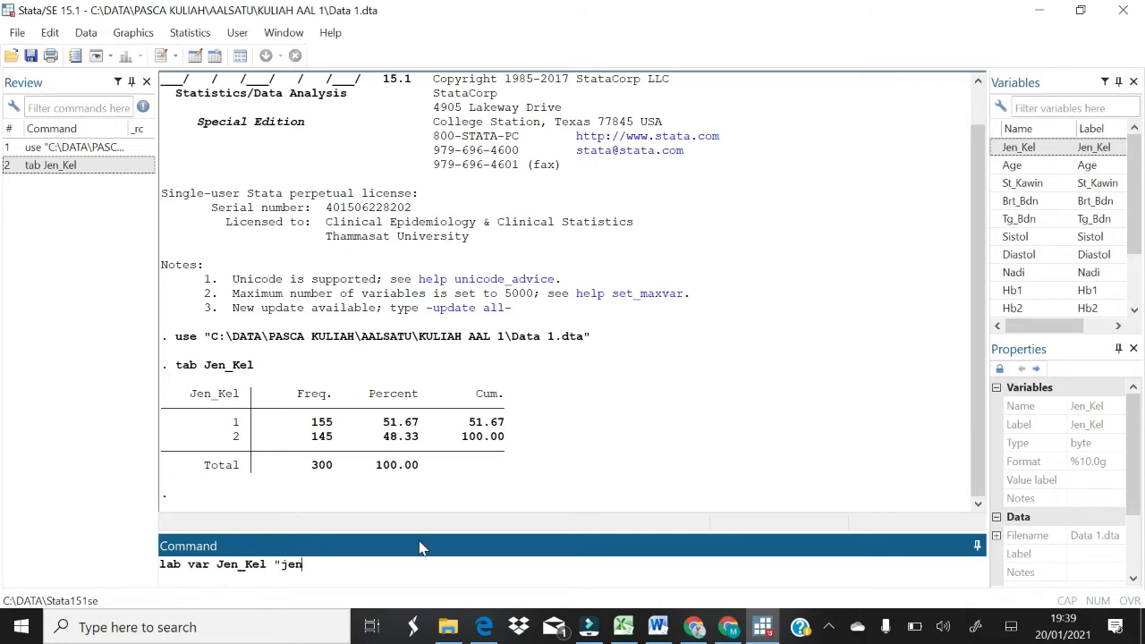
type("is kelamin responden")
key("Return")
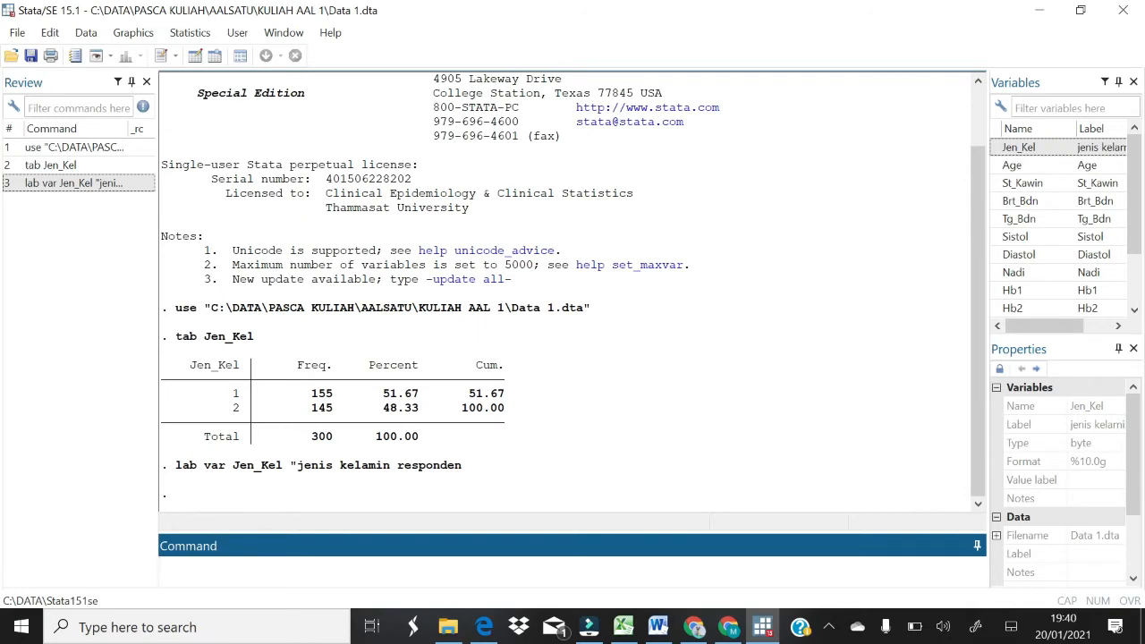
Step: Attach a value label named Jen_Kel to the Jen_Kel variable with the command lab val Jen_Kel Jen_Kel
type("lab valje")
key("BackSpace")
key("BackSpace")
double_click(1019, 148)
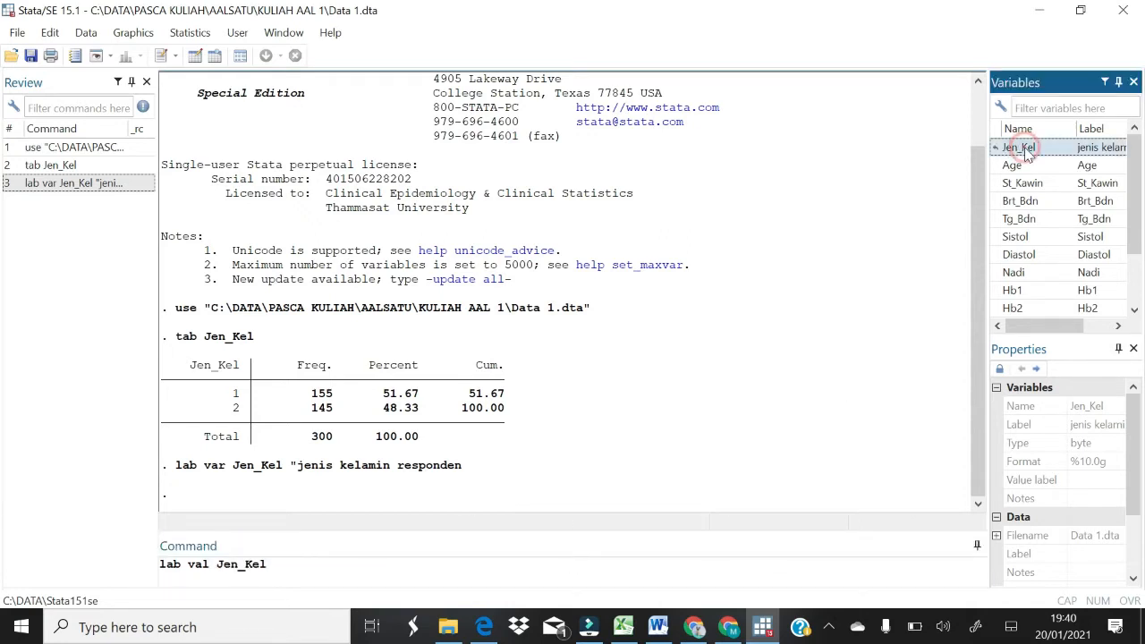
double_click(1026, 151)
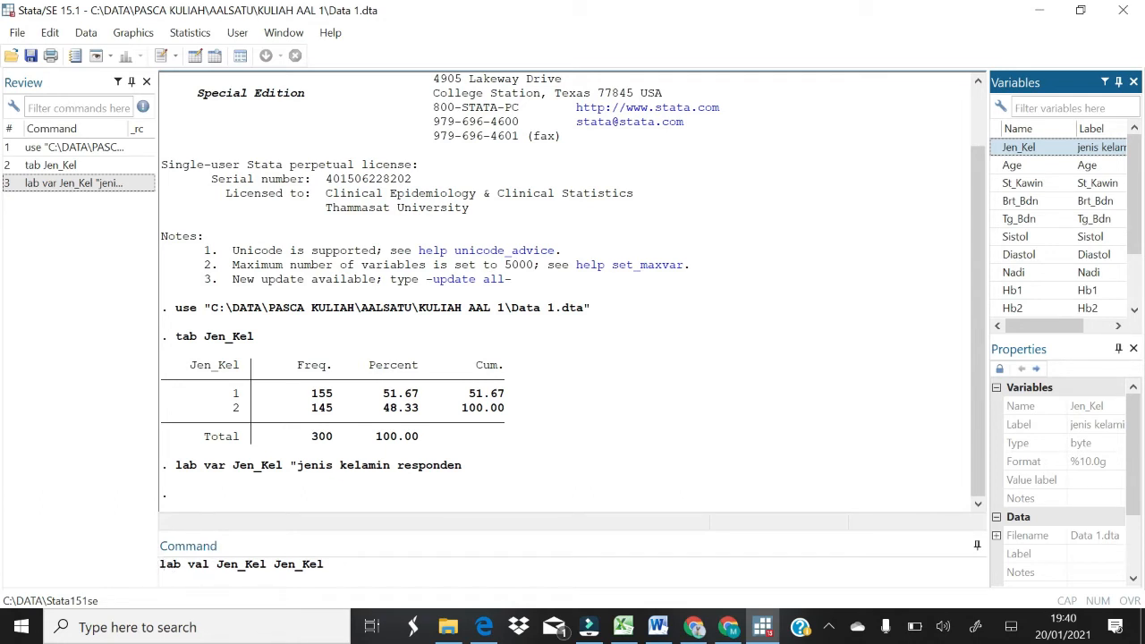
left_click(327, 565)
key("Return")
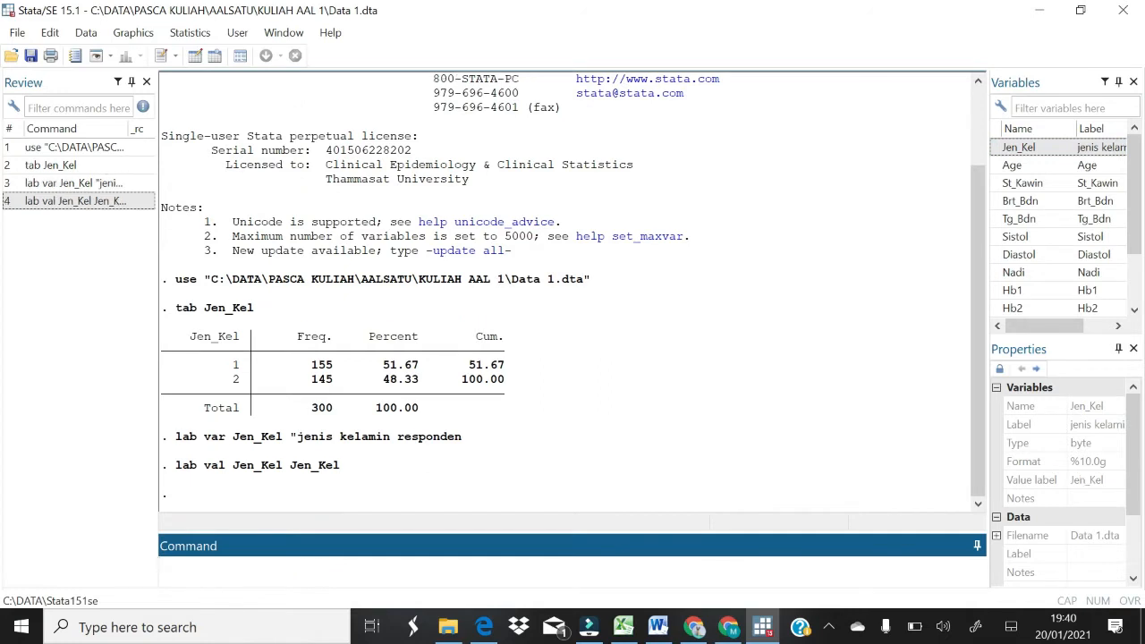
Step: Define the Jen_Kel value label as 1 "laki-laki" and 2 "perempuan" with the lab def command
type("lab def")
left_click(1039, 148)
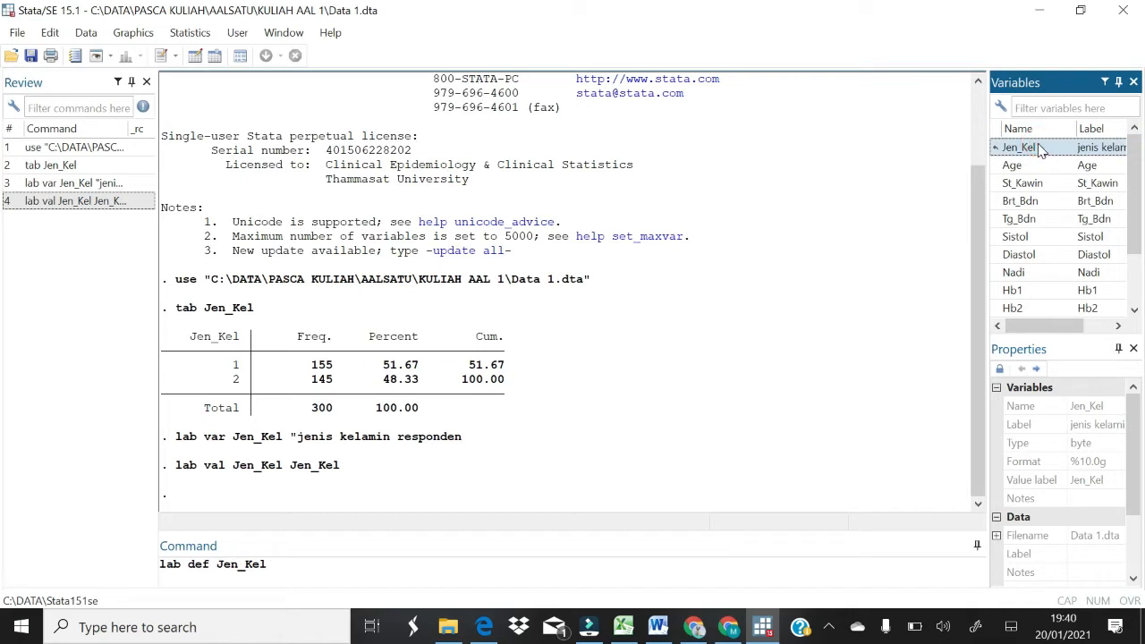
key("BackSpace")
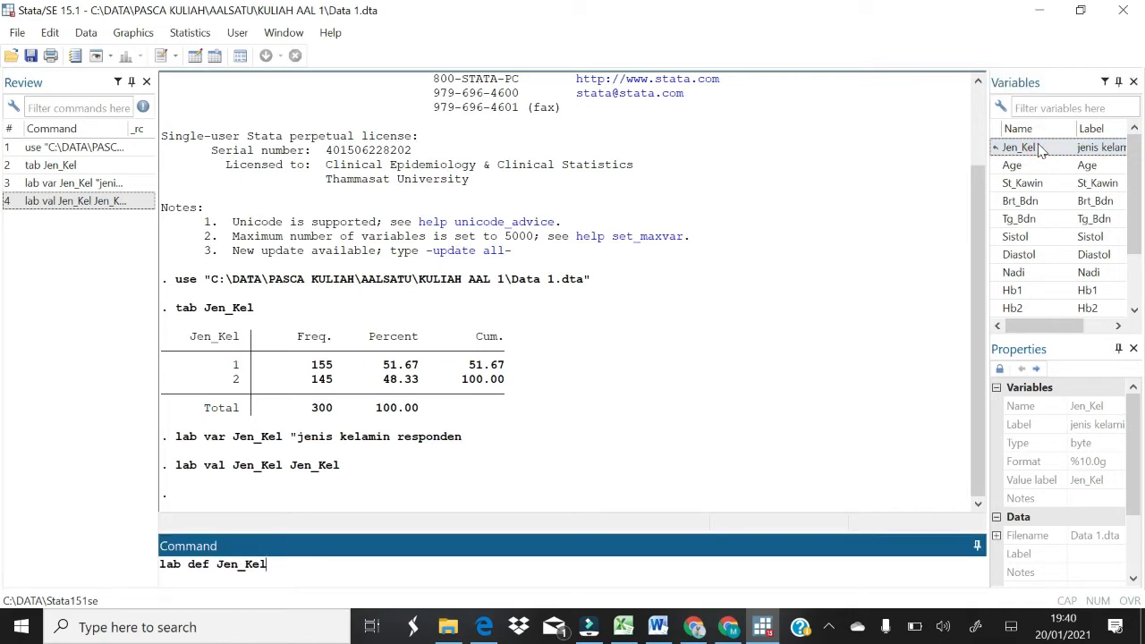
type("1\"laki")
left_click(279, 563)
key("End")
type("-laki\" 2 \"perempuan\"")
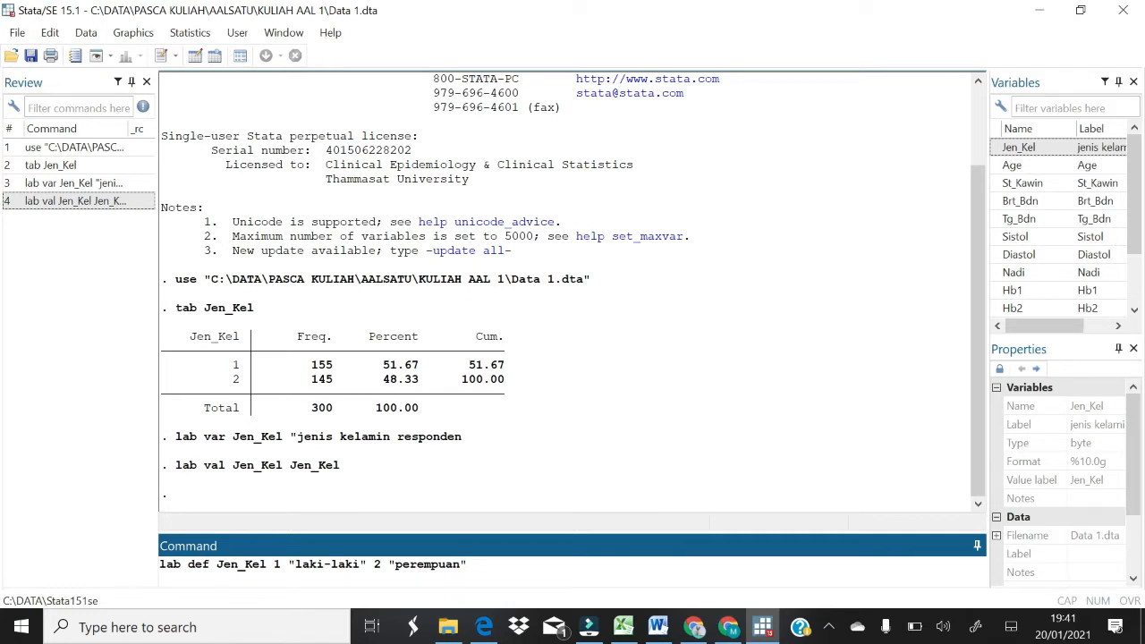
key("Return")
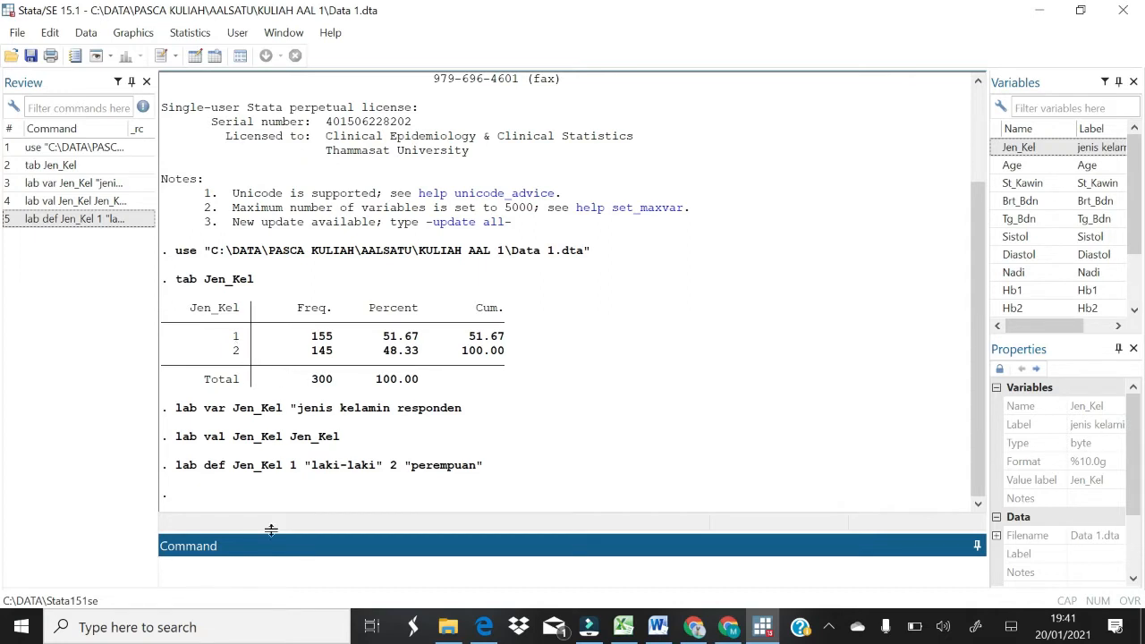
Step: Try to tabulate the labelled Jen_Kel variable with the capitalised command Tab Jen_Kel
type("Tab")
double_click(1023, 149)
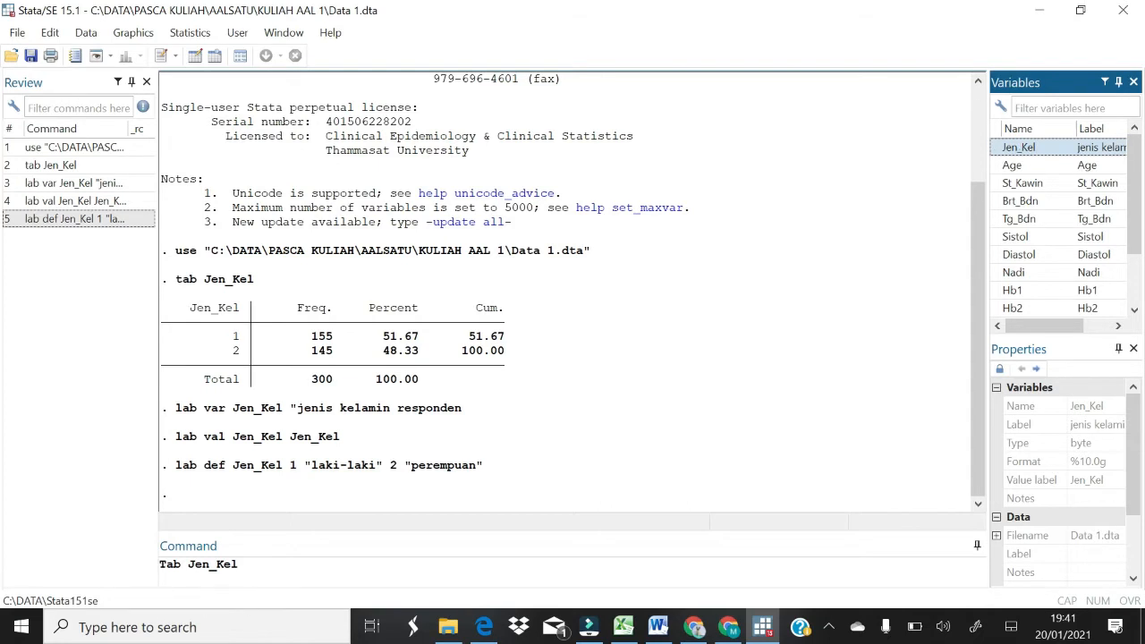
key("Return")
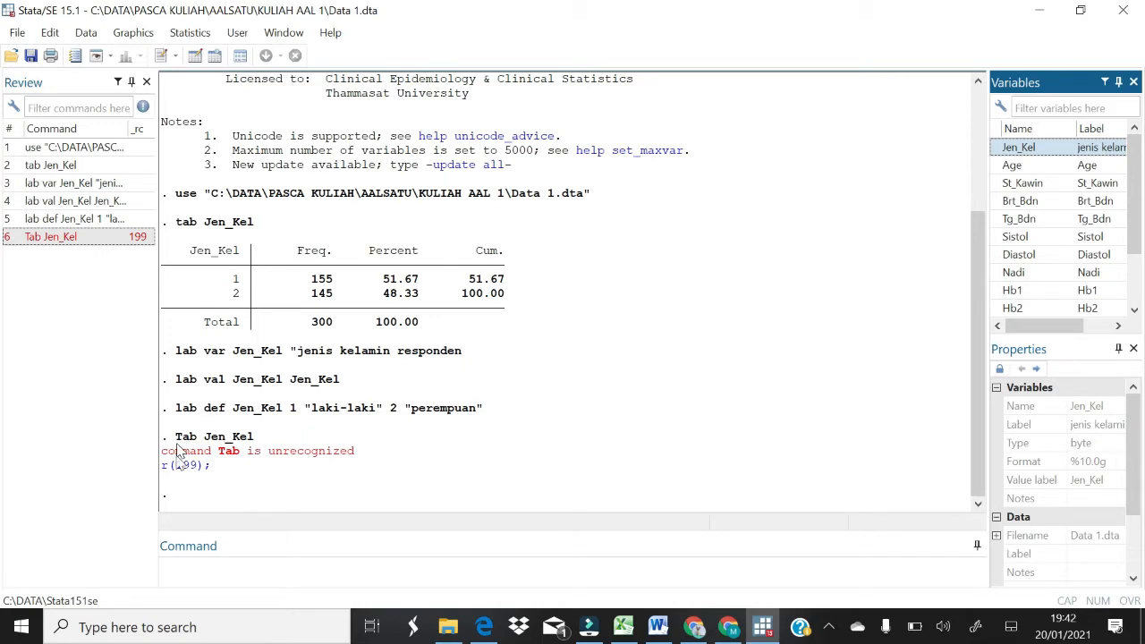
Step: Tabulate Jen_Kel again with its new labels, using the lowercase command tab Jen_Kel
left_click(173, 567)
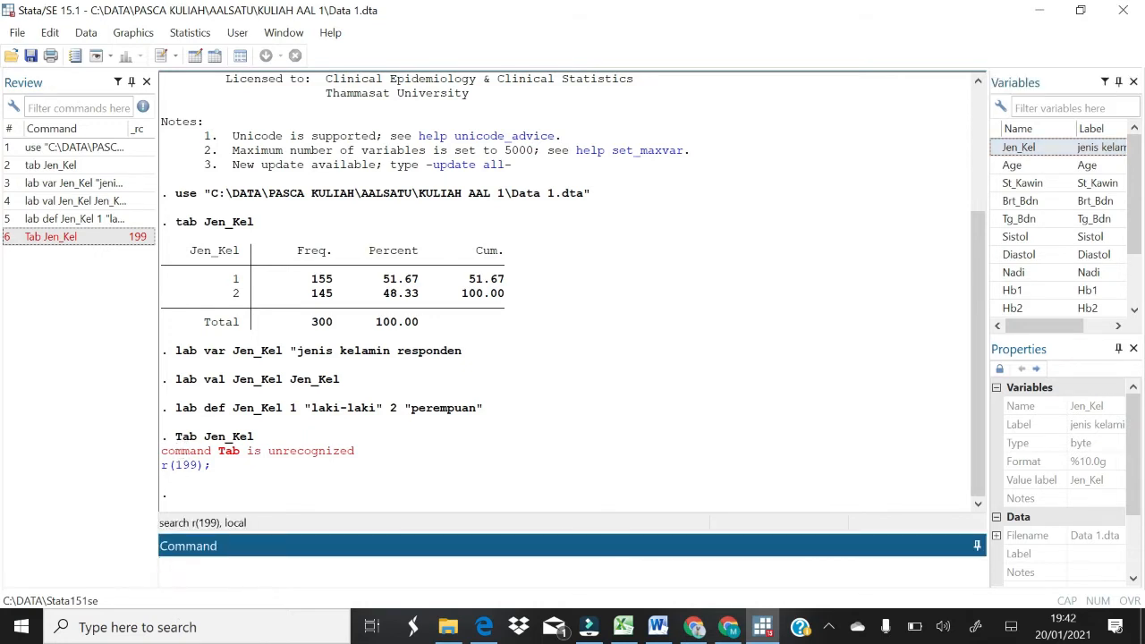
type("tab")
left_click(1028, 150)
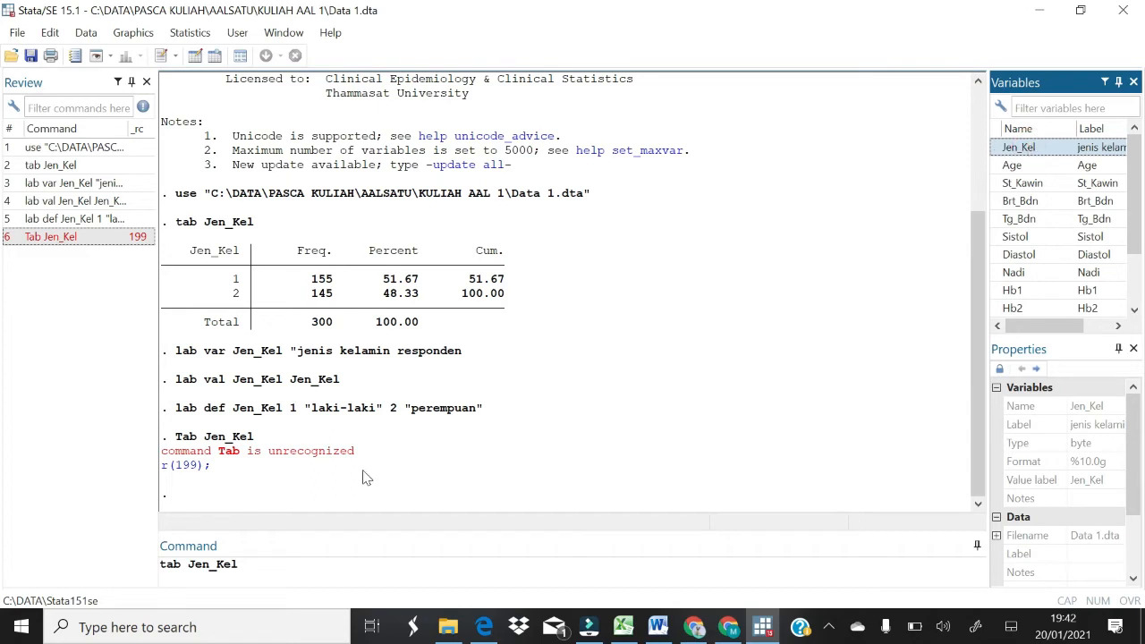
left_click(256, 567)
key("Return")
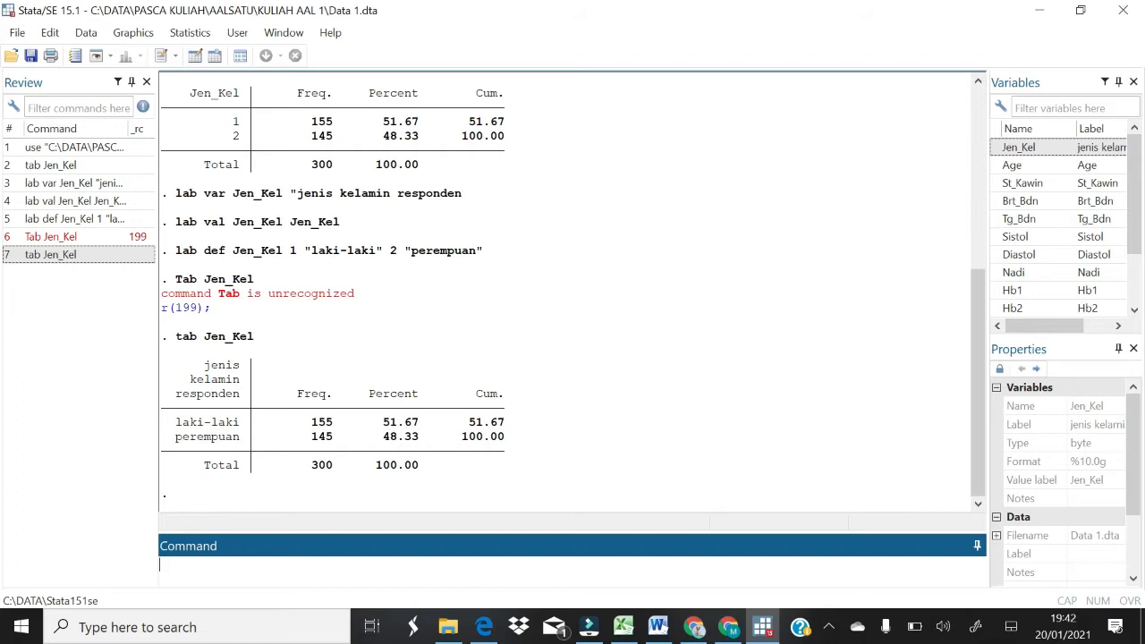
Step: Summarize the Age variable with the command sum Age
type("sum")
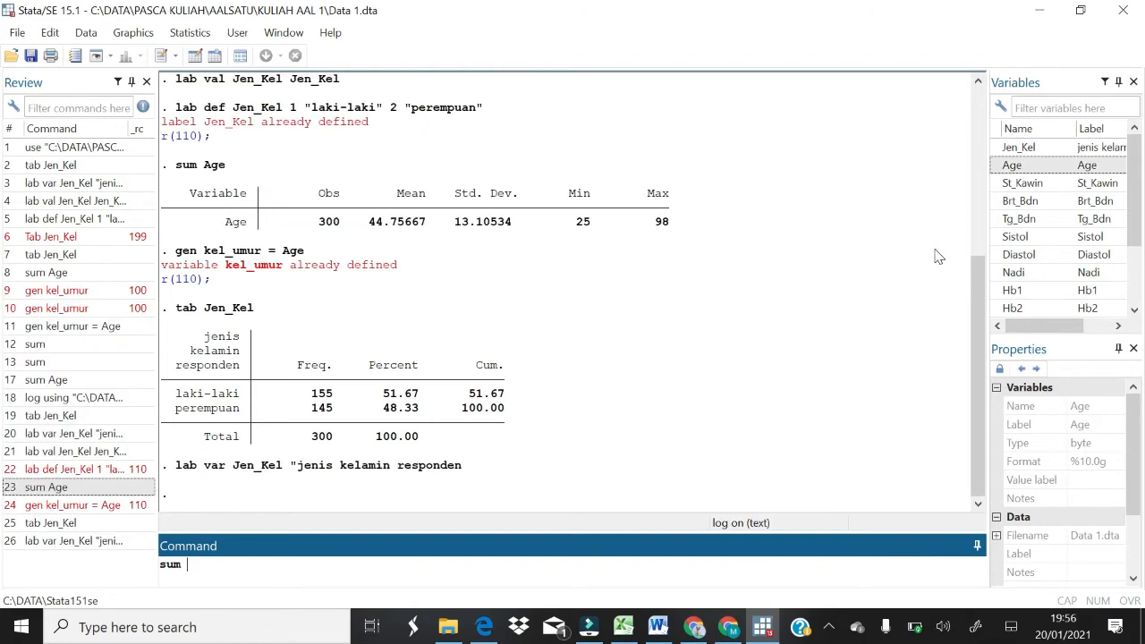
double_click(1033, 170)
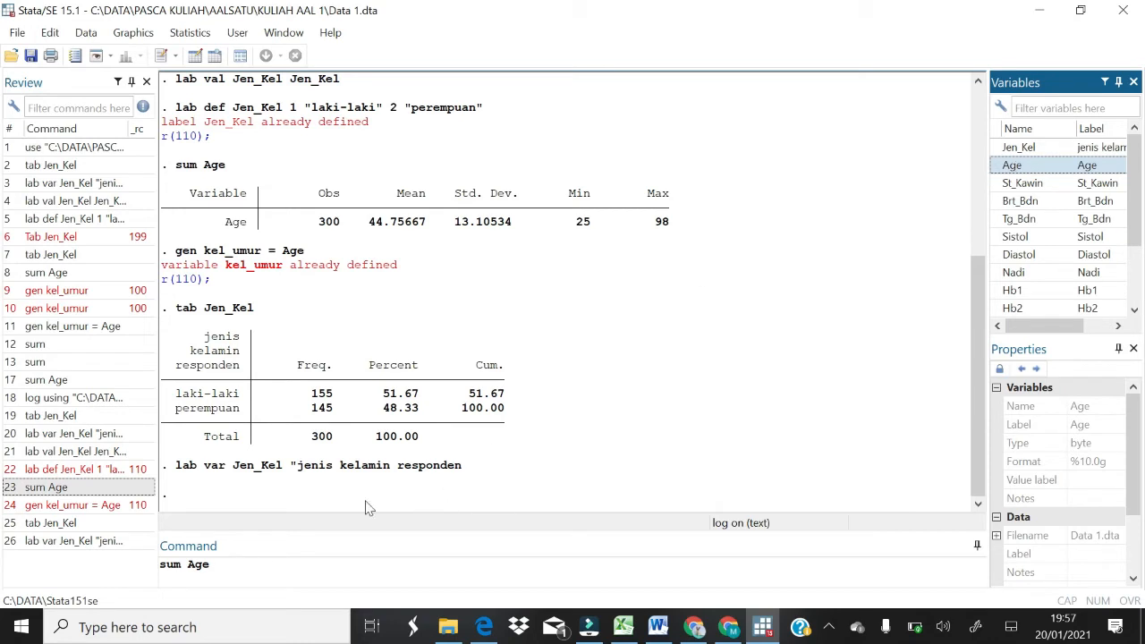
left_click(230, 561)
key("Return")
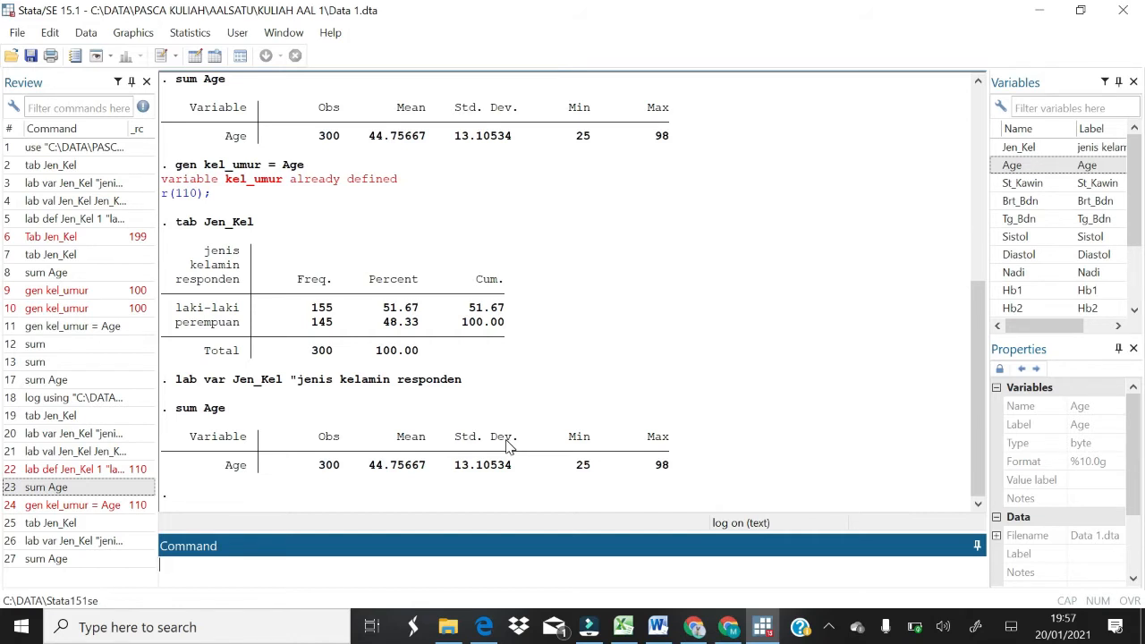
Step: Try to create the variable kel_umur from Age with the command generate kel_umur = Age
type("generate")
type("kel_umur")
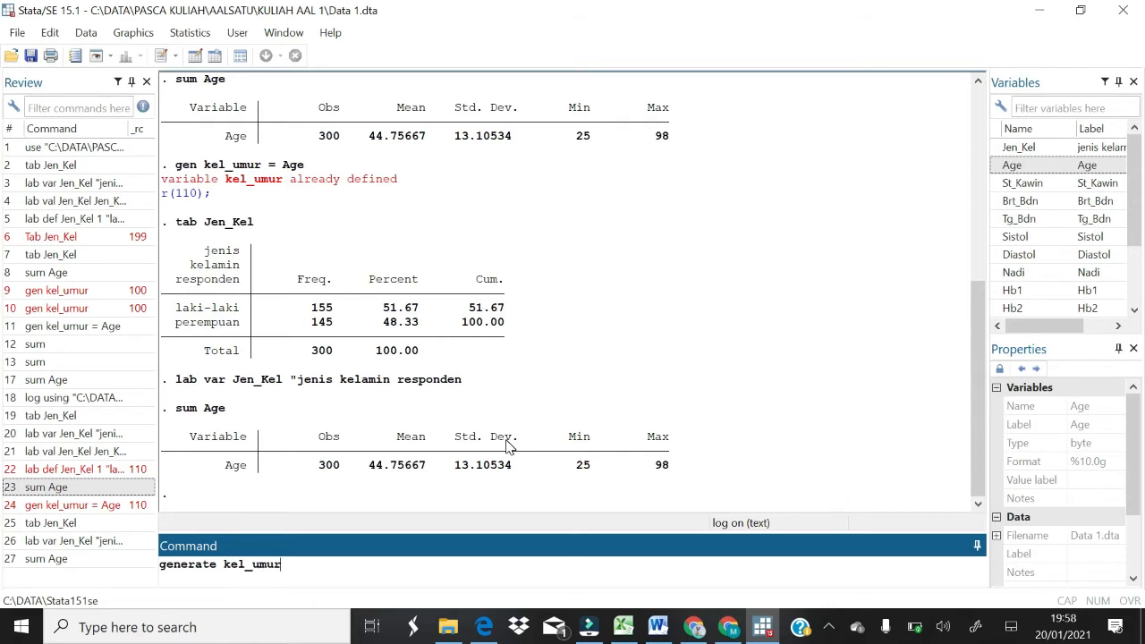
type(" =")
double_click(1020, 170)
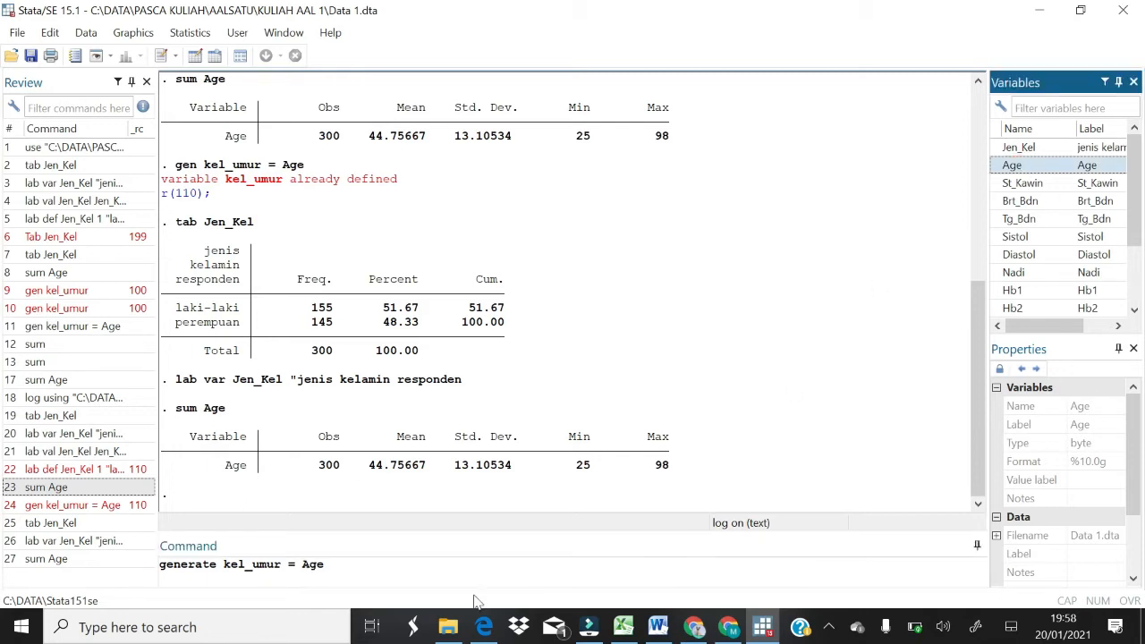
left_click(353, 563)
key("Return")
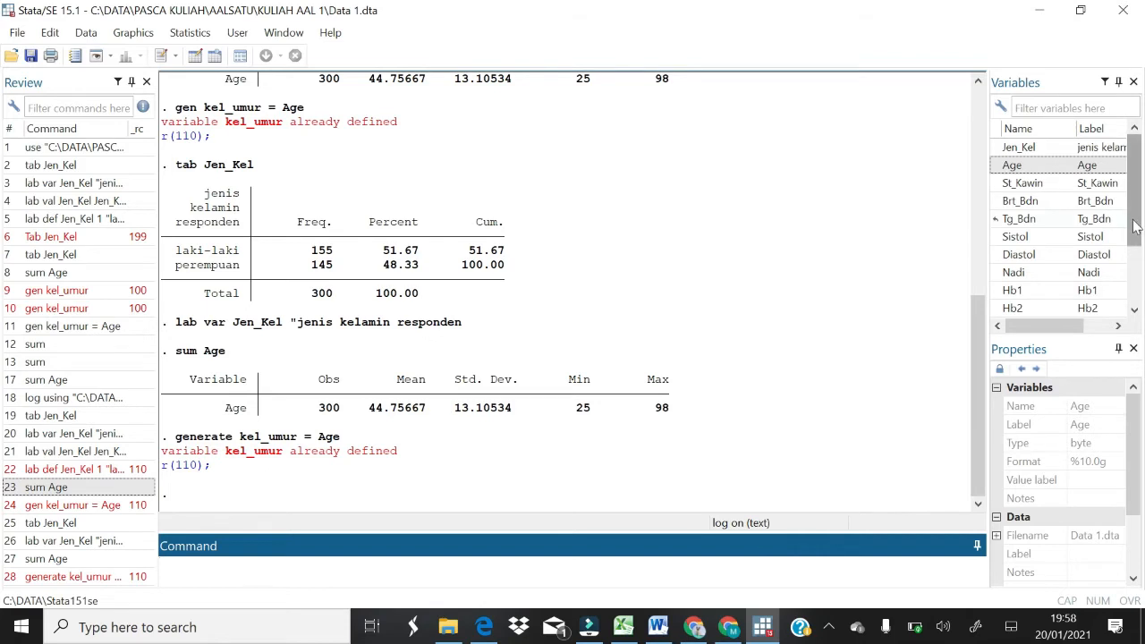
Step: Find the existing kel_umur variable in the dataset and delete it with the command drop kel_umur
left_click_drag(1133, 226, 1142, 284)
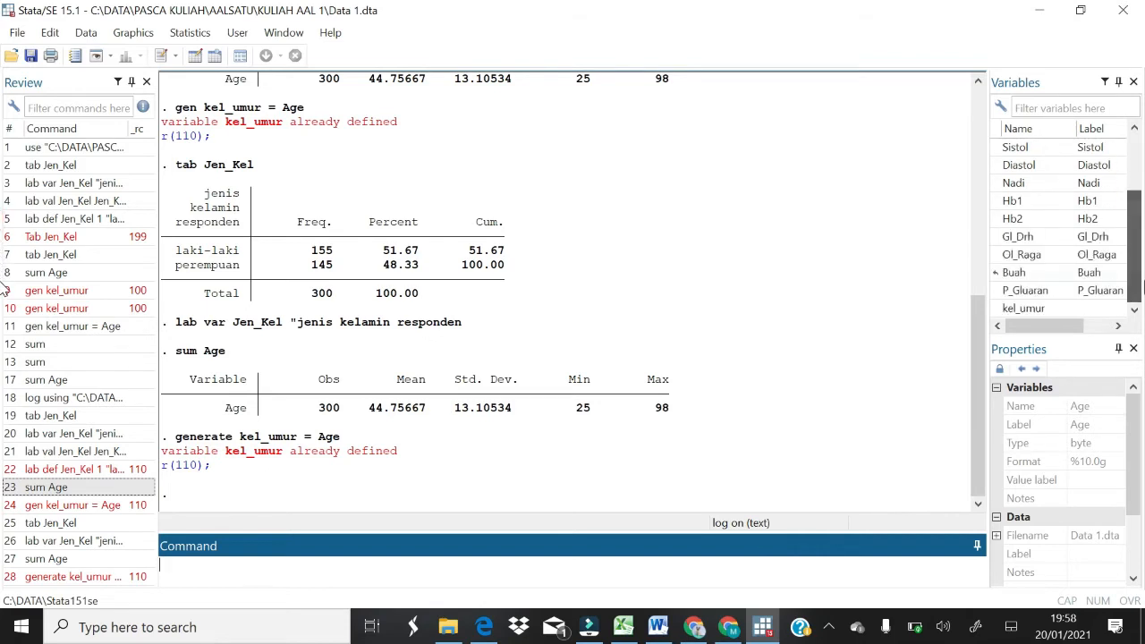
left_click(1028, 310)
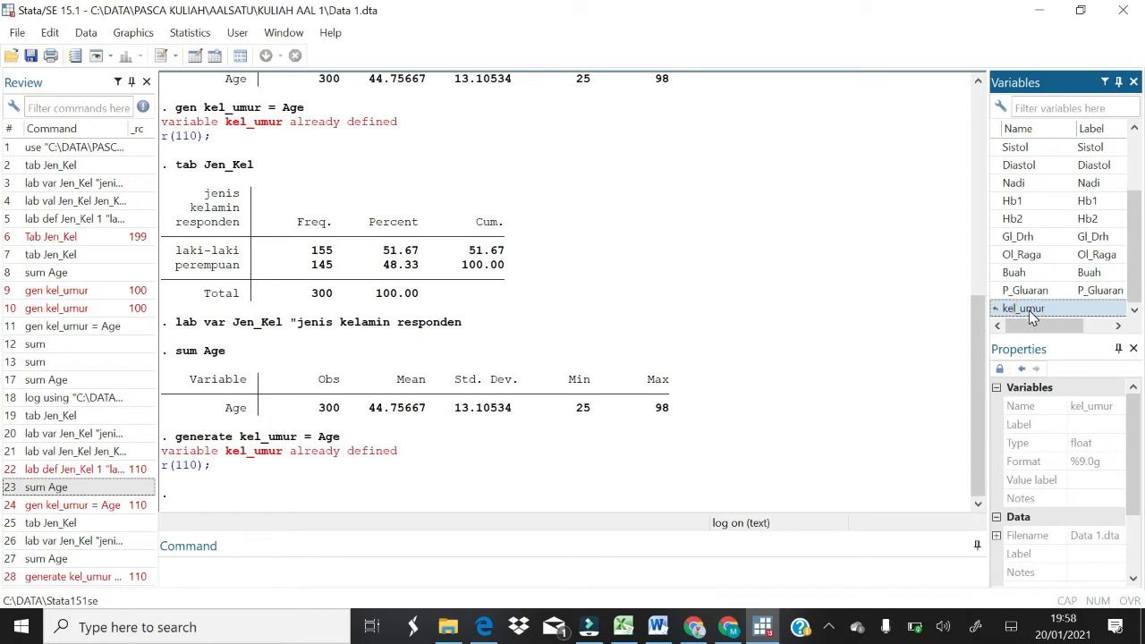
left_click(184, 569)
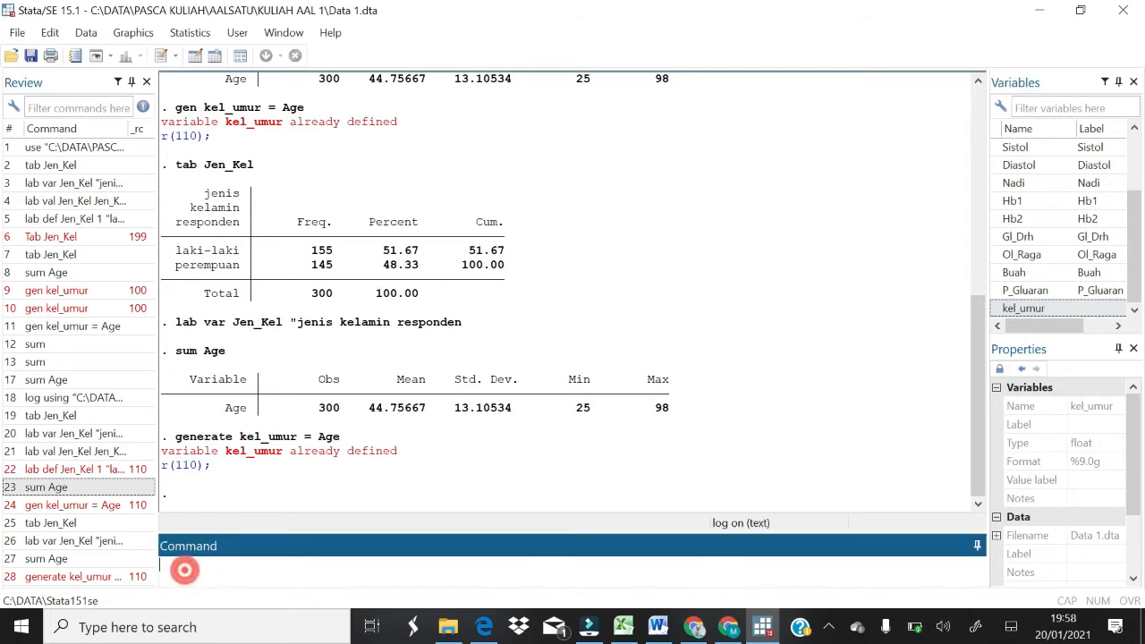
type("drop")
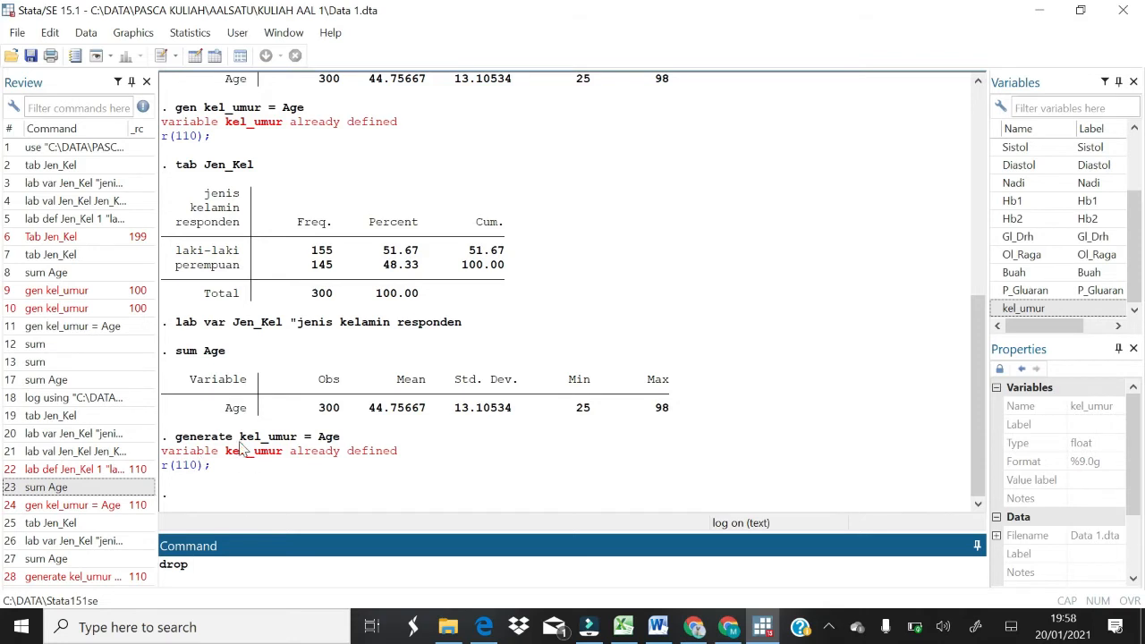
double_click(1024, 309)
left_click(294, 563)
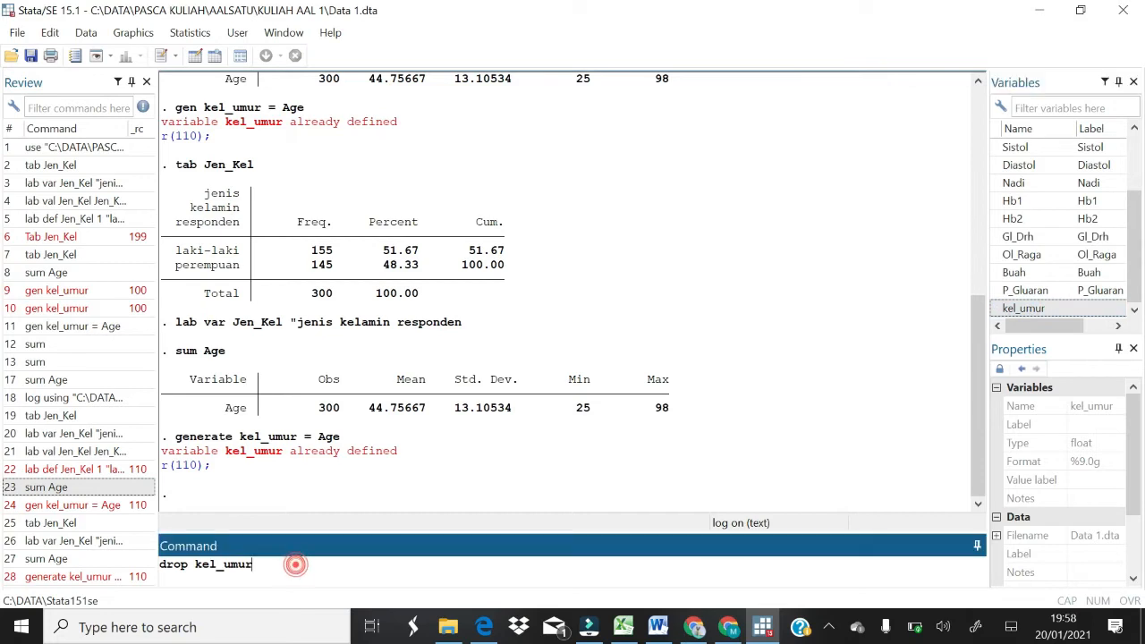
key("Return")
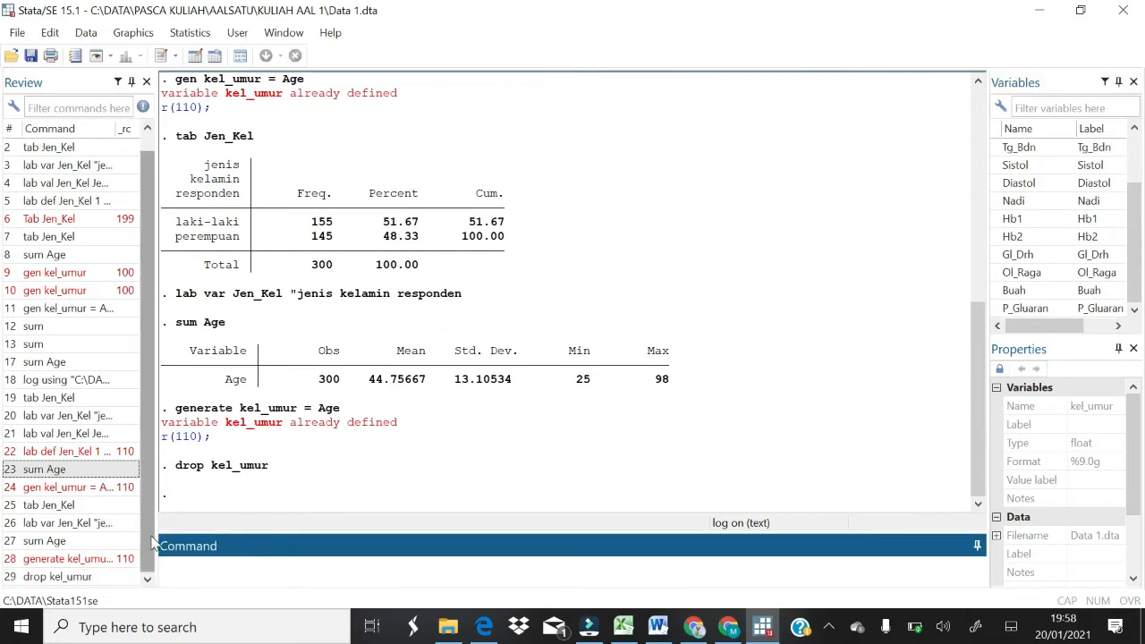
Step: Rerun the earlier command generate kel_umur = Age to create kel_umur as a copy of Age
left_click(71, 559)
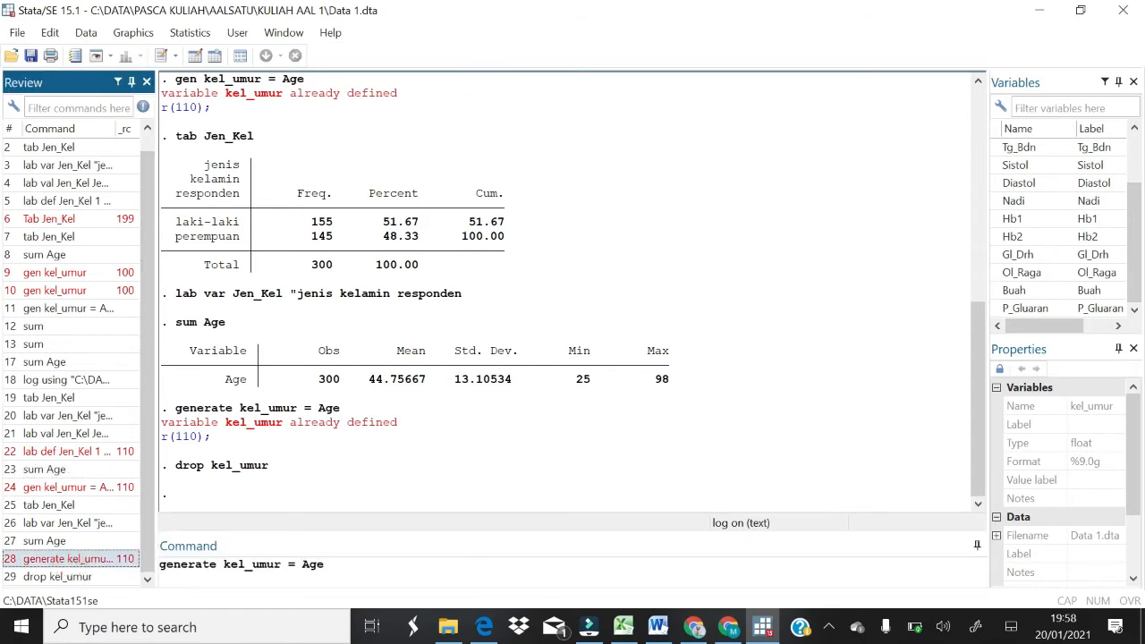
left_click(325, 565)
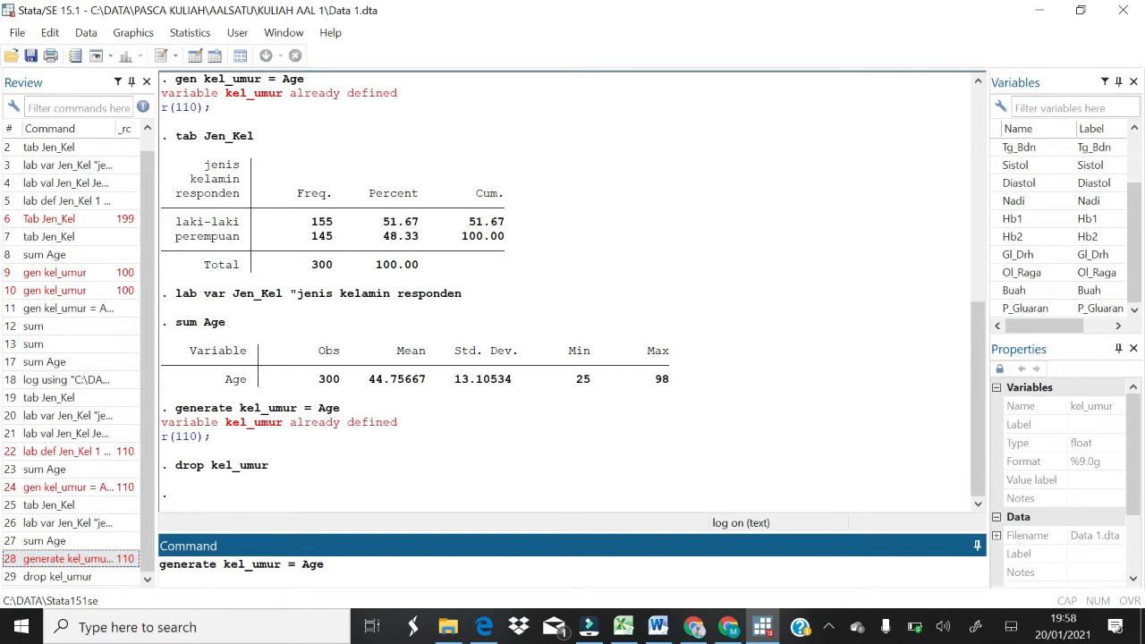
key("Return")
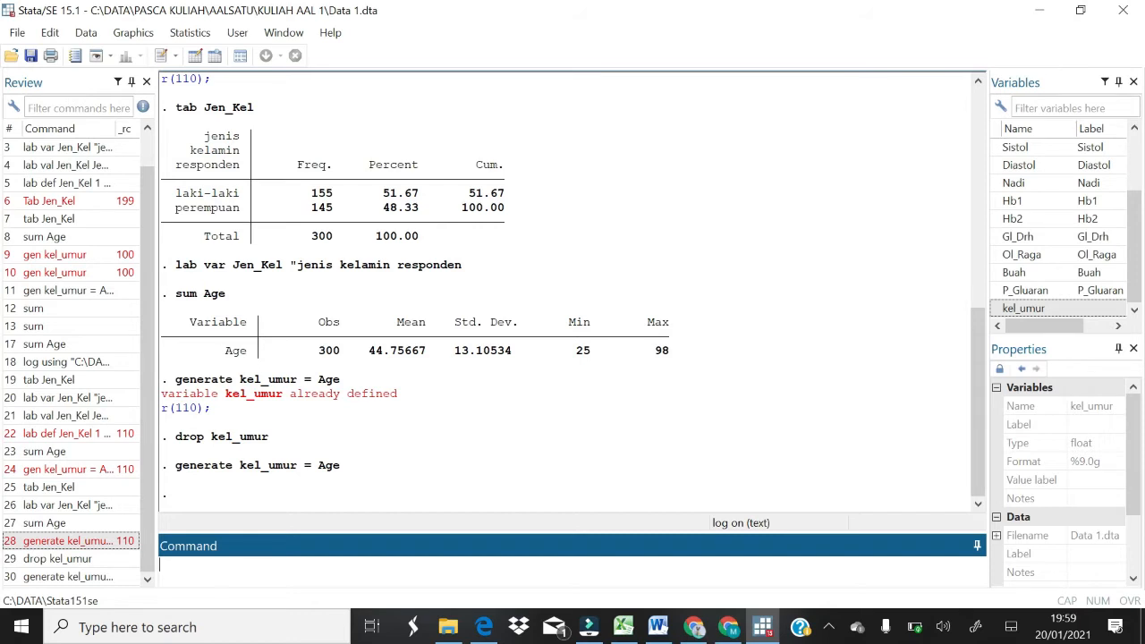
Step: Recode kel_umur into two groups, with min/40=0 and 41/max=1
type("recode")
double_click(1023, 308)
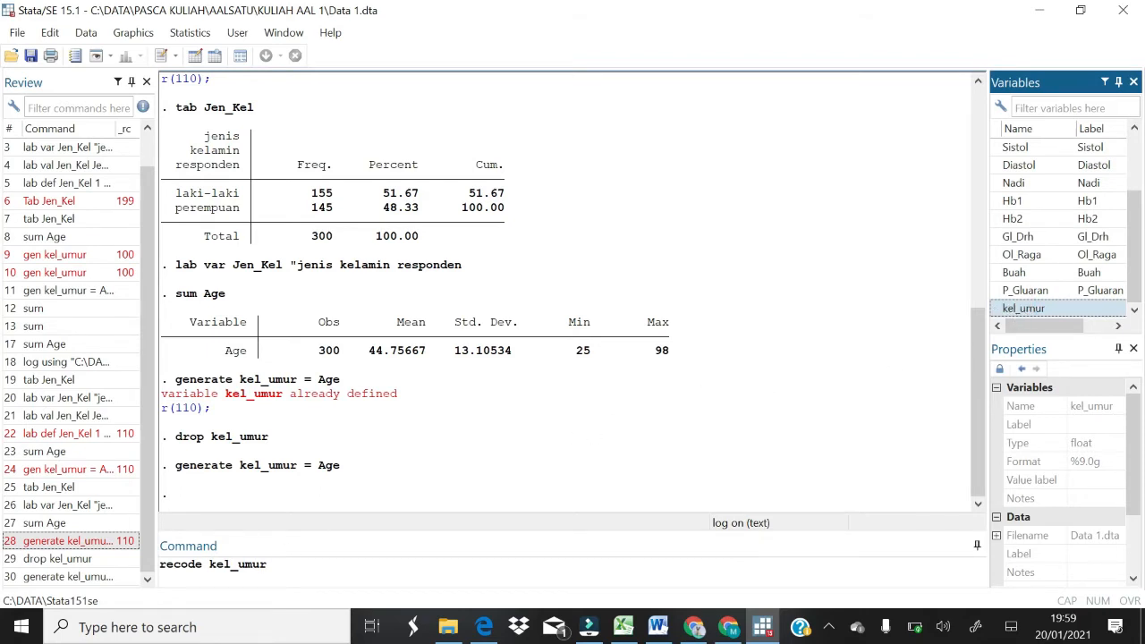
left_click(288, 562)
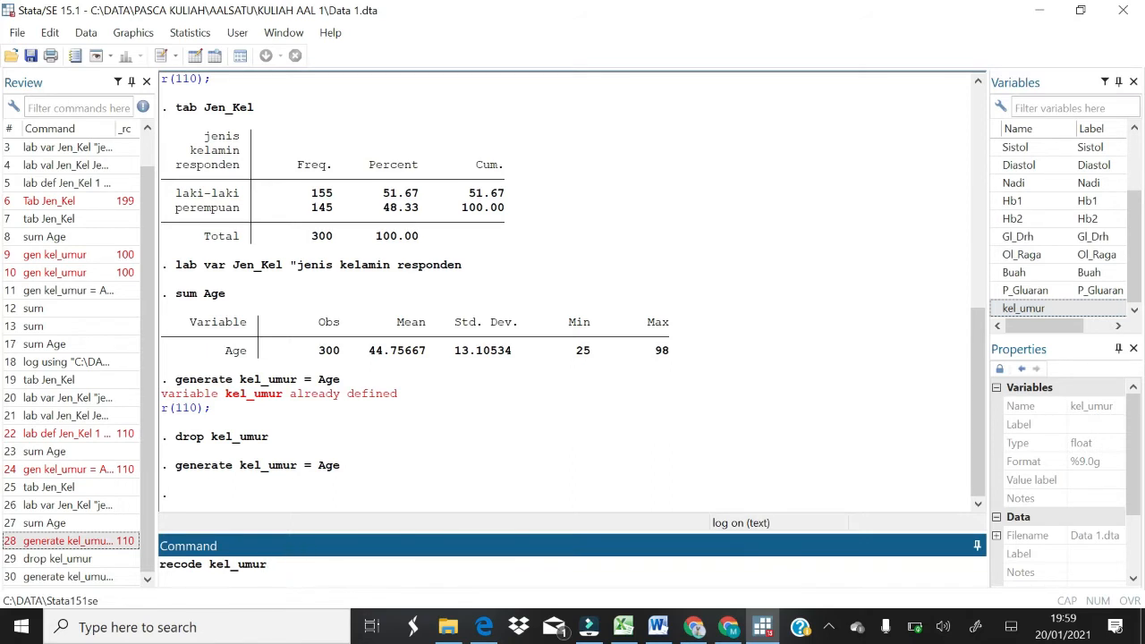
type("min/40=0 41/max")
type("=1")
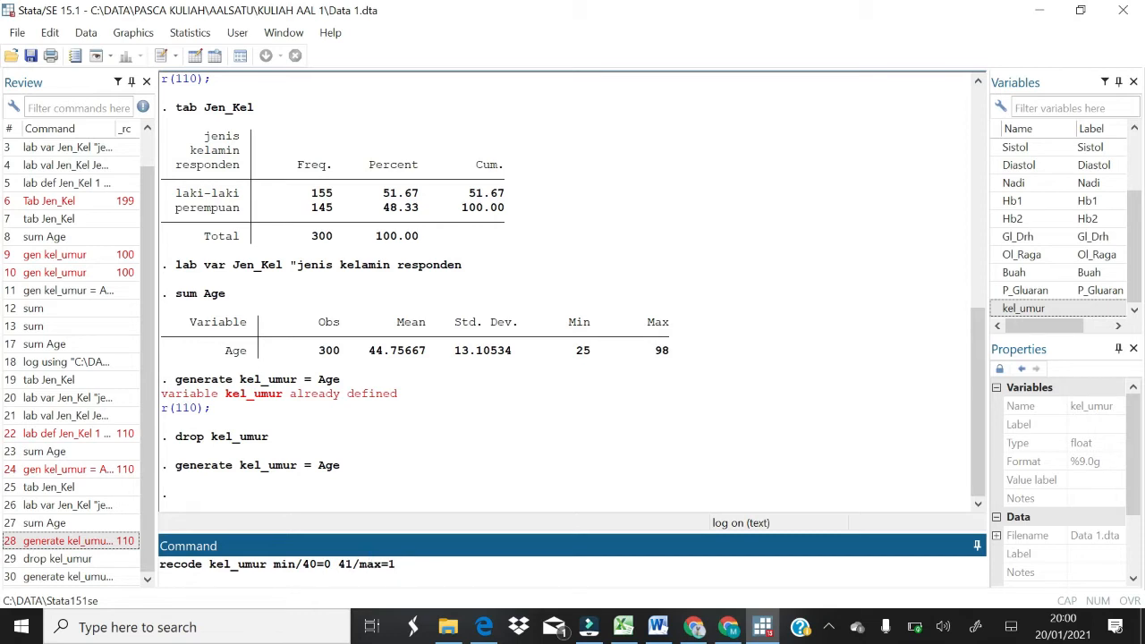
key("Return")
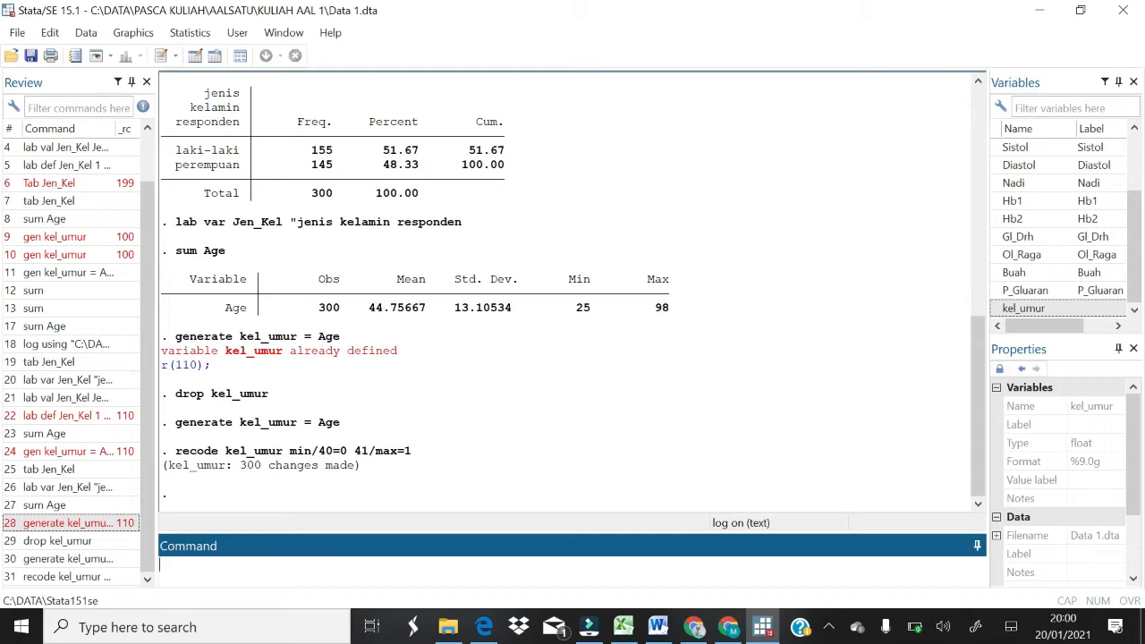
Step: Give the variable kel_umur the label "kelompok umur responden" with the lab var command
type("lab vari")
key("BackSpace")
left_click(1036, 311)
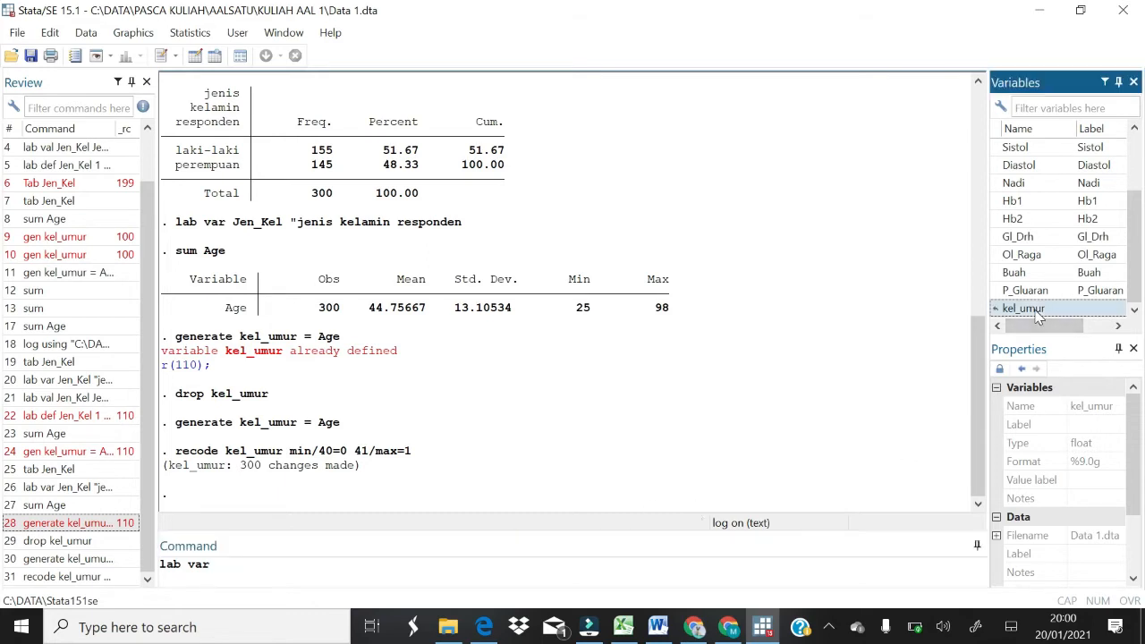
double_click(1035, 310)
double_click(1036, 310)
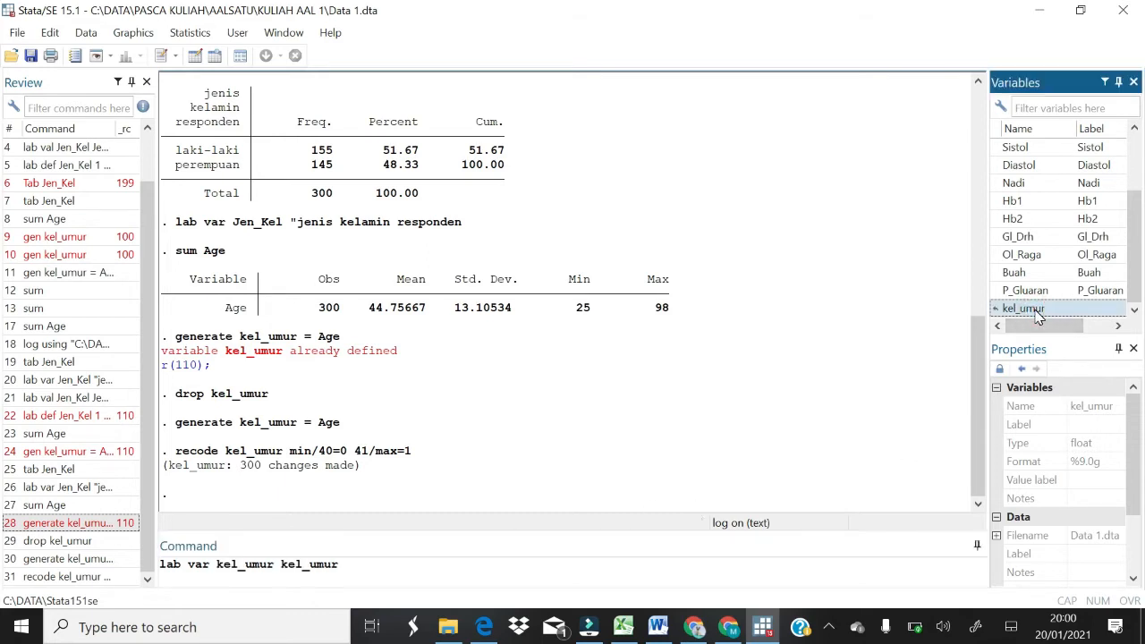
left_click(731, 449)
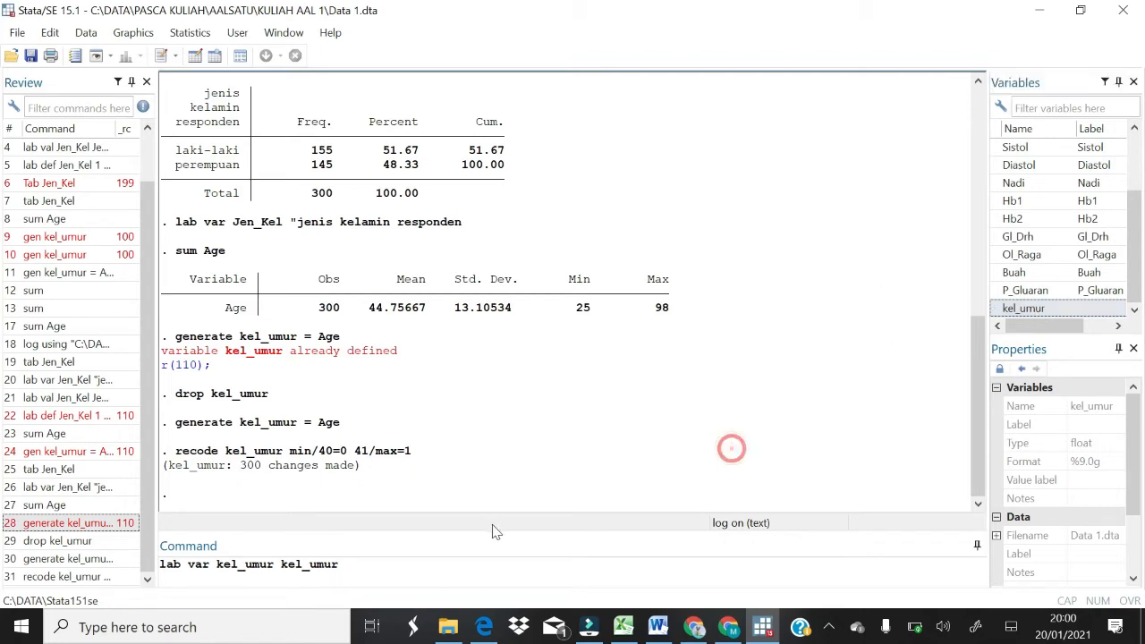
left_click(397, 576)
key("BackSpace")
key("BackSpace")
key("BackSpace")
key("BackSpace")
key("BackSpace")
key("BackSpace")
key("BackSpace")
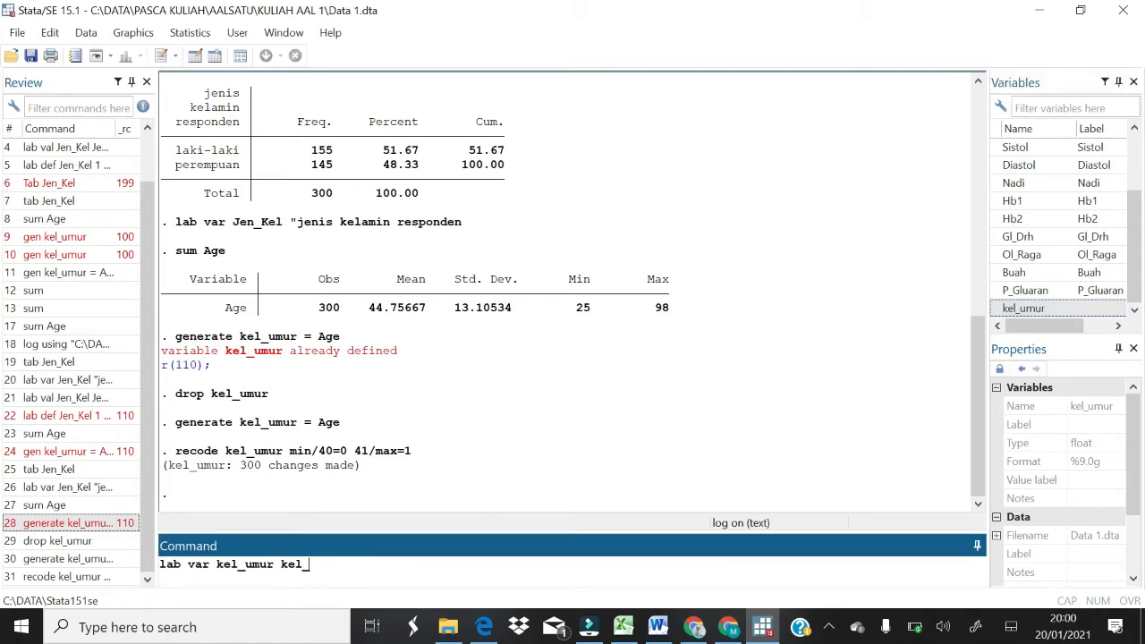
key("BackSpace")
type("\"kelompok")
type("umur rs")
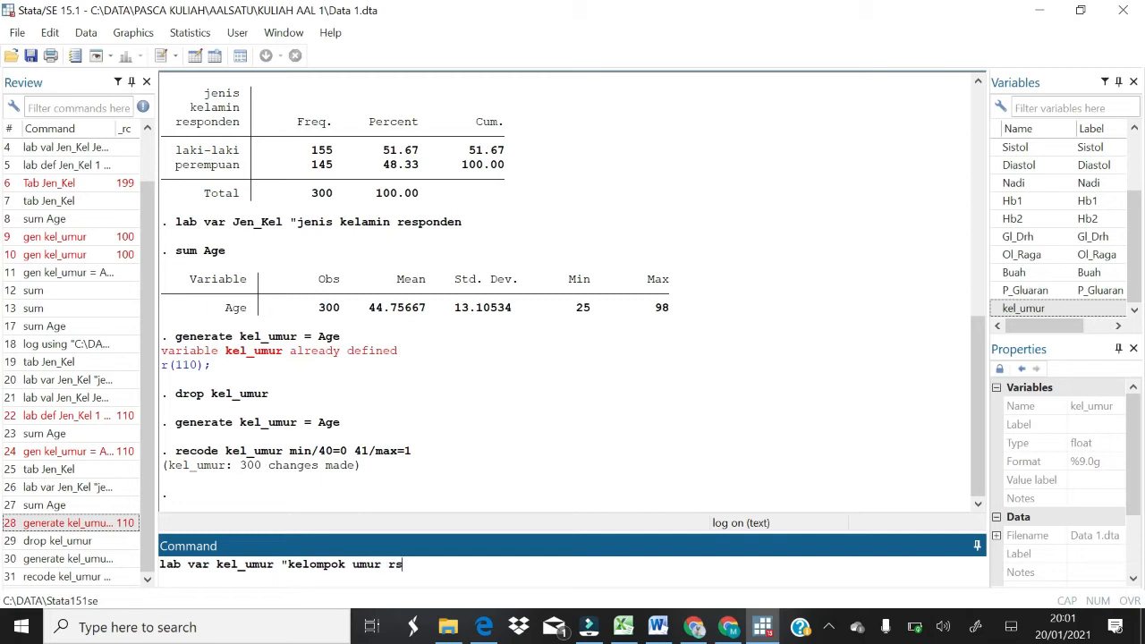
key("BackSpace")
type("esponden")
key("Return")
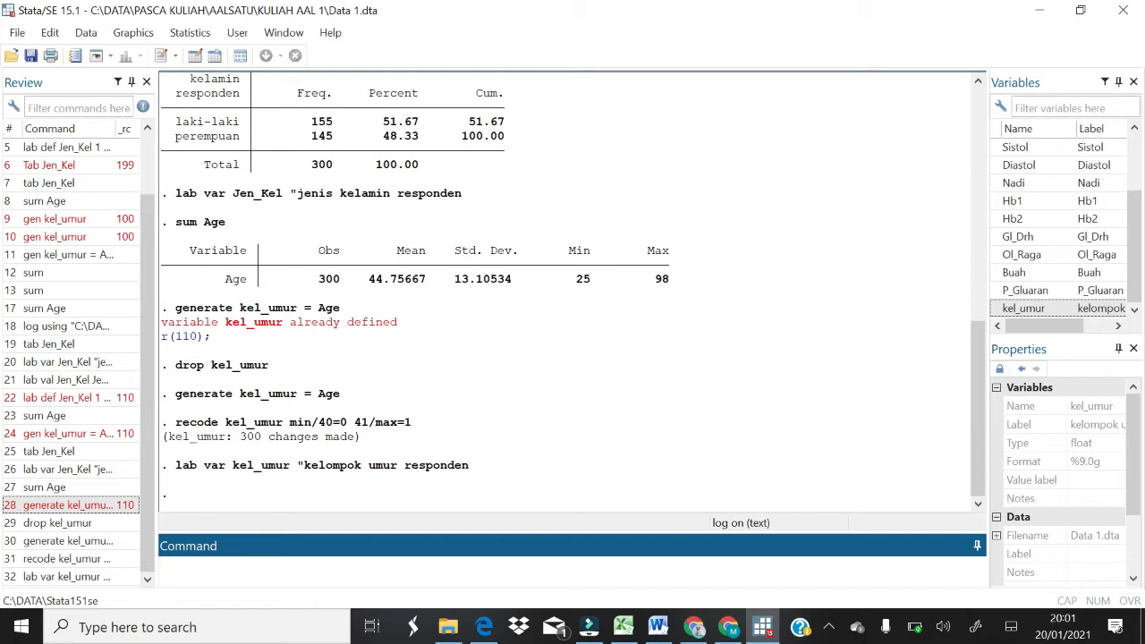
Step: Attach a value label named kel_umur to the variable kel_umur with the command lab val kel_umur kel_umur
type("lab val")
left_click(1022, 308)
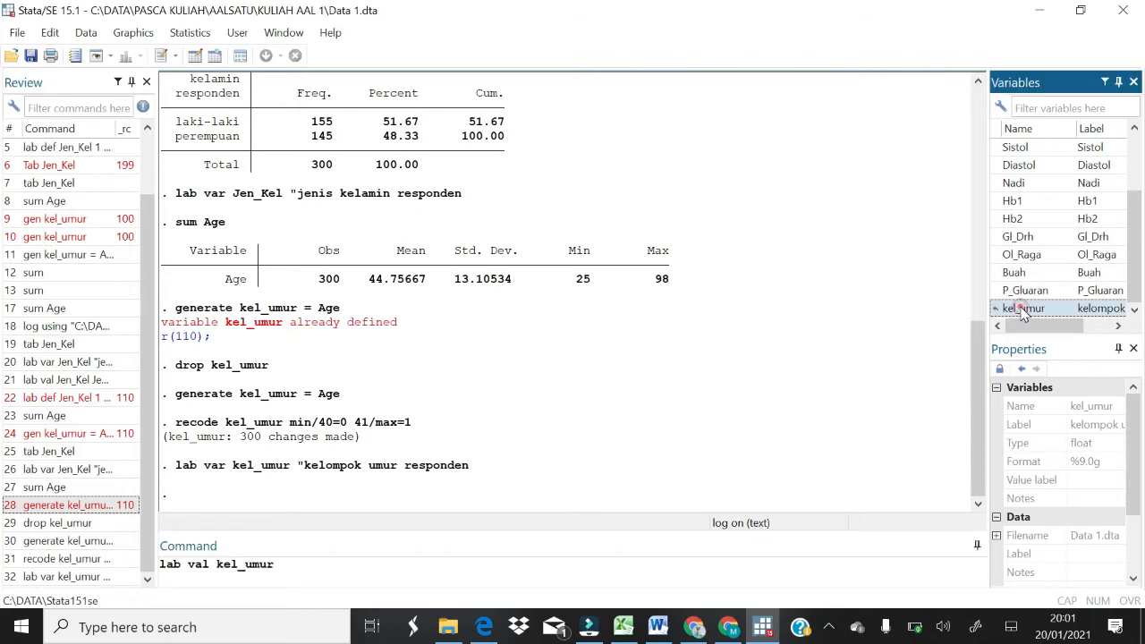
left_click(1022, 309)
left_click(356, 569)
key("Return")
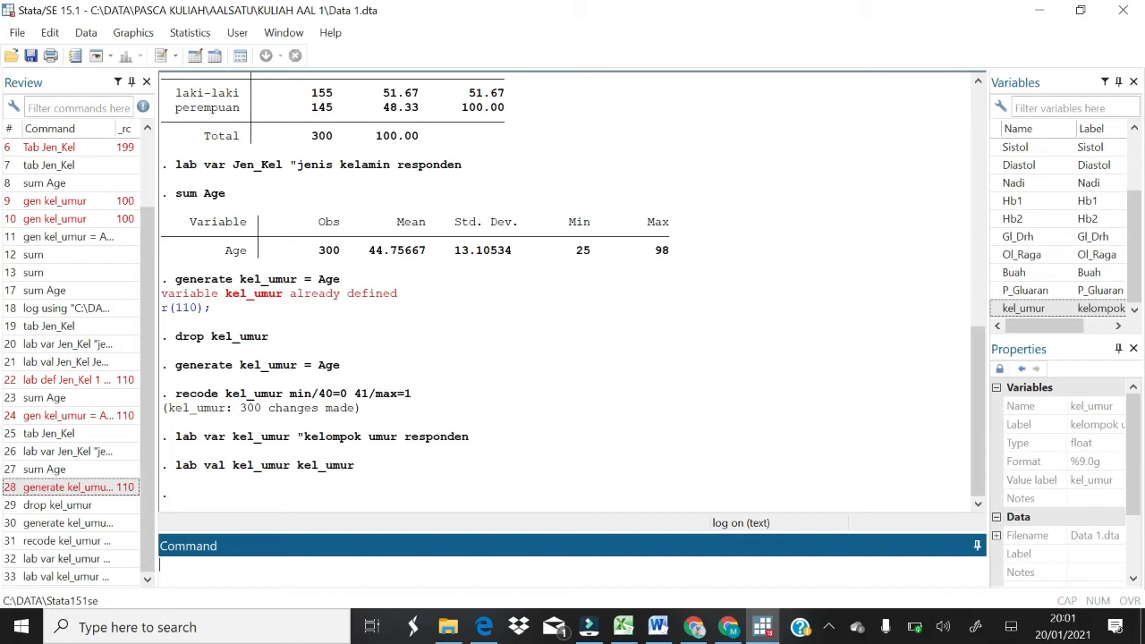
Step: Define the value label kel_umur with 0 as "muda" and 1 as "tua" using the lab def command
type("lab def")
double_click(1025, 308)
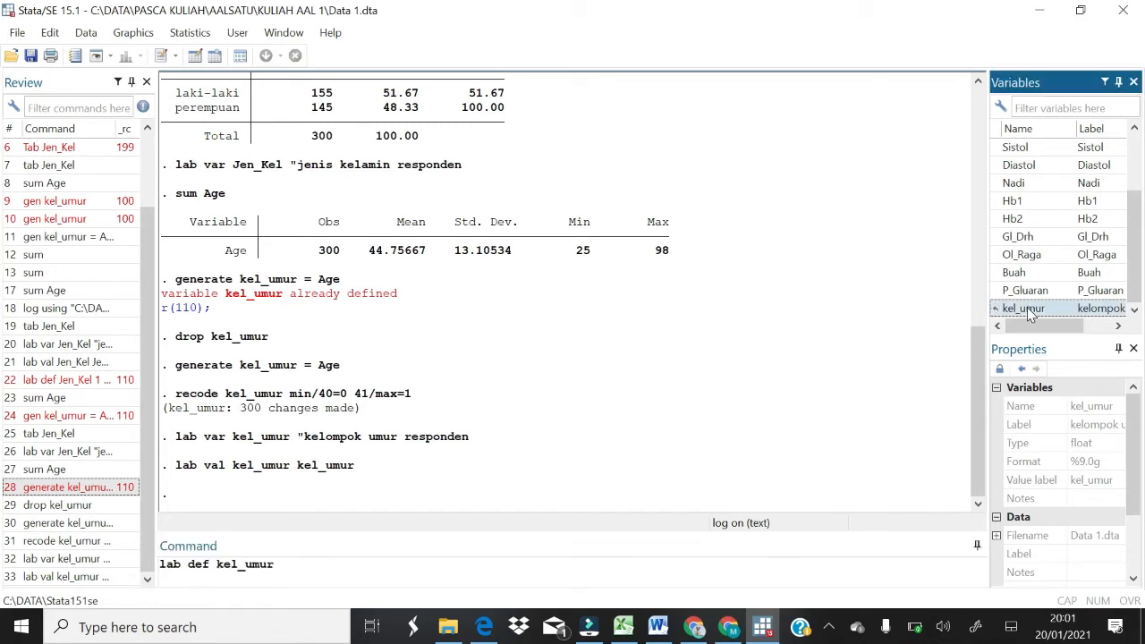
type("kel_umur")
left_click(374, 562)
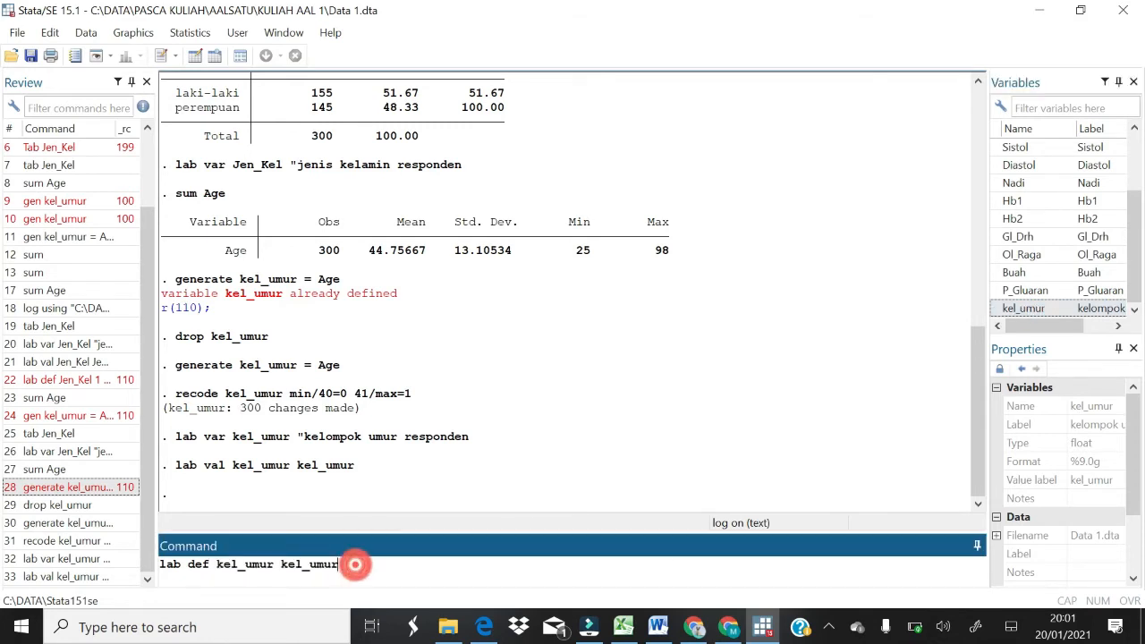
key("BackSpace")
key("BackSpace")
key("BackSpace")
key("BackSpace")
key("BackSpace")
key("BackSpace")
key("BackSpace")
key("BackSpace")
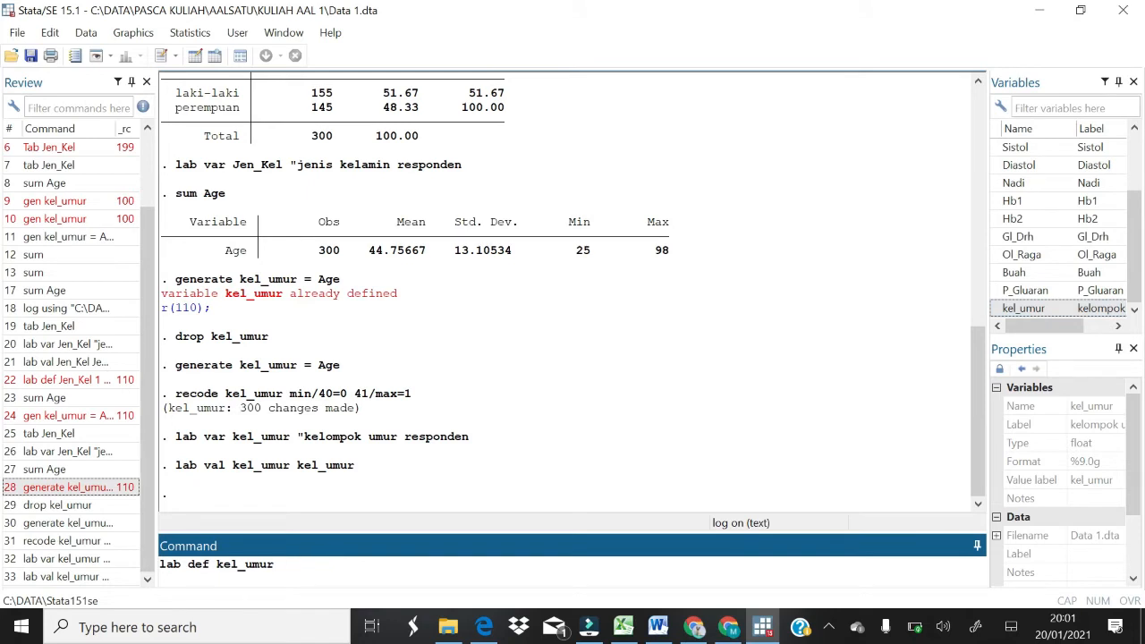
type("0 \"muda\" 1\"tua\"")
key("Return")
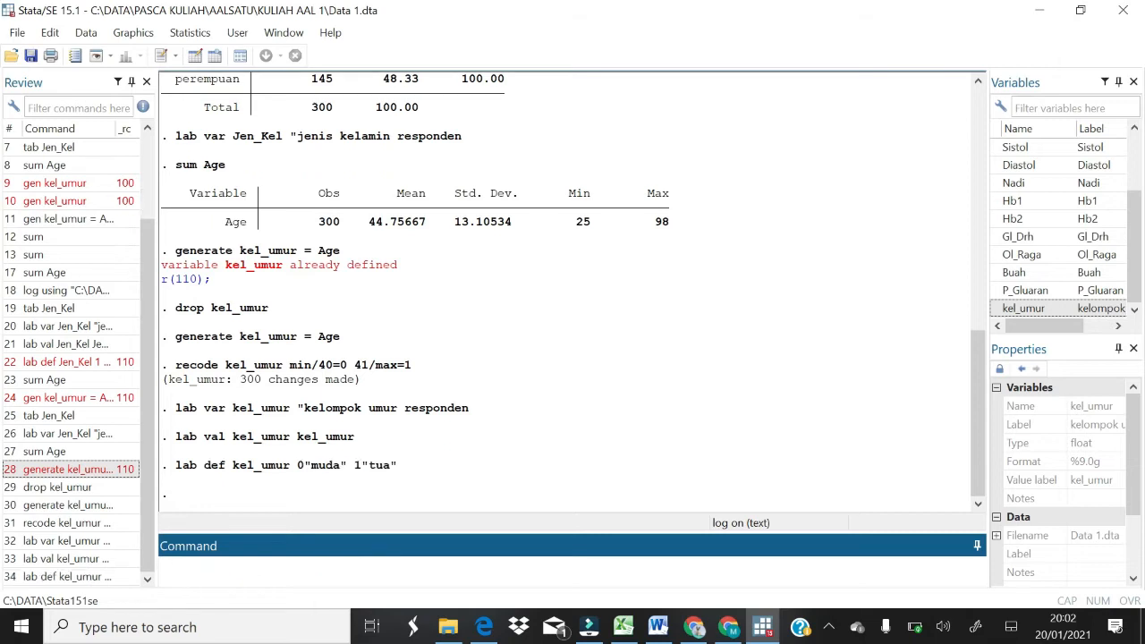
Step: Tabulate the labelled age groups with the command tab kel_umur
type("Ta")
key("BackSpace")
key("BackSpace")
type("tab kel")
key("BackSpace")
key("BackSpace")
key("BackSpace")
double_click(1037, 309)
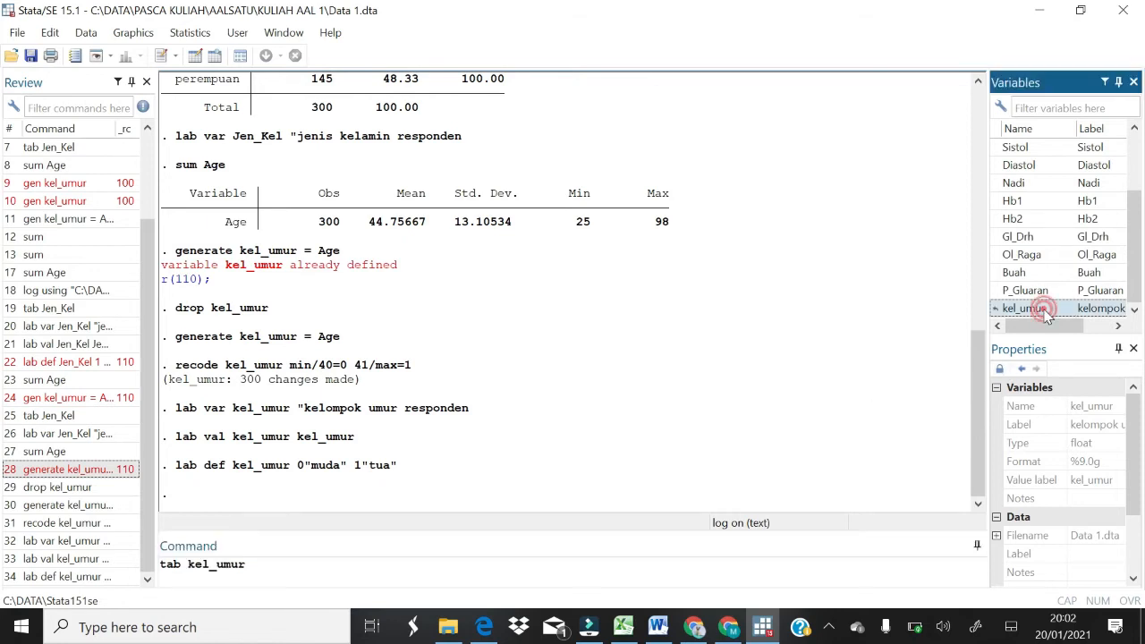
left_click(250, 564)
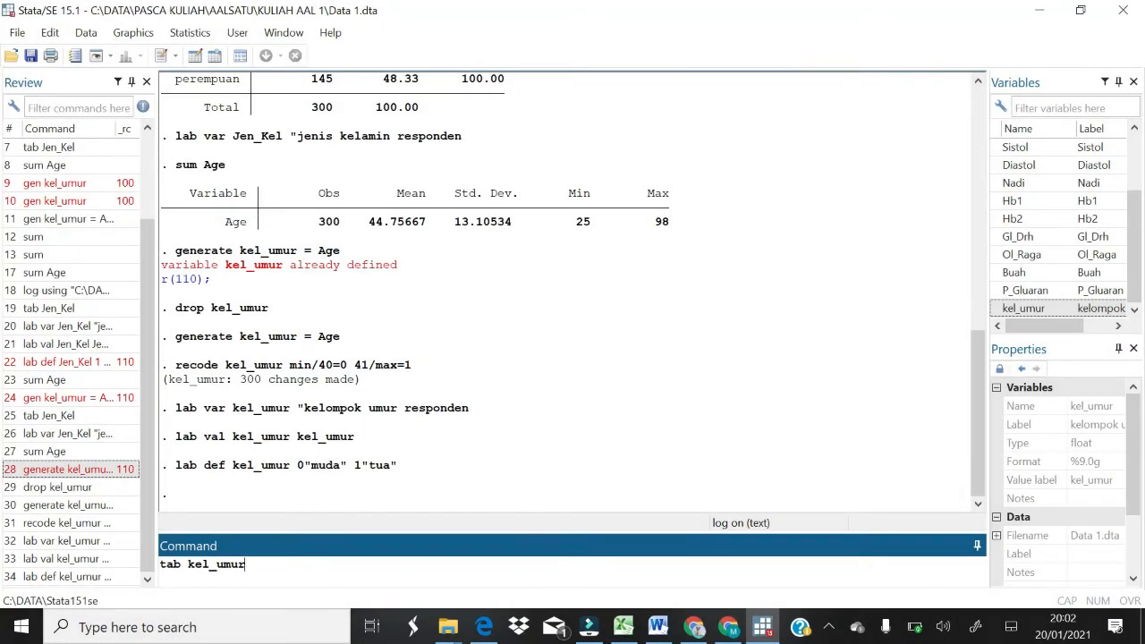
left_click(251, 564)
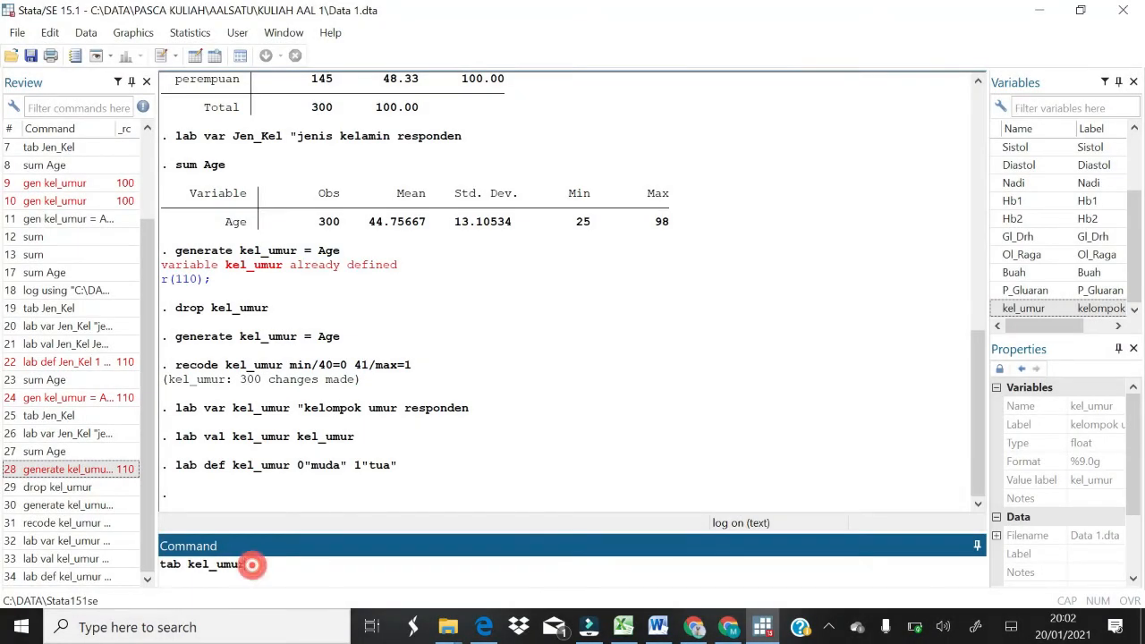
key("Return")
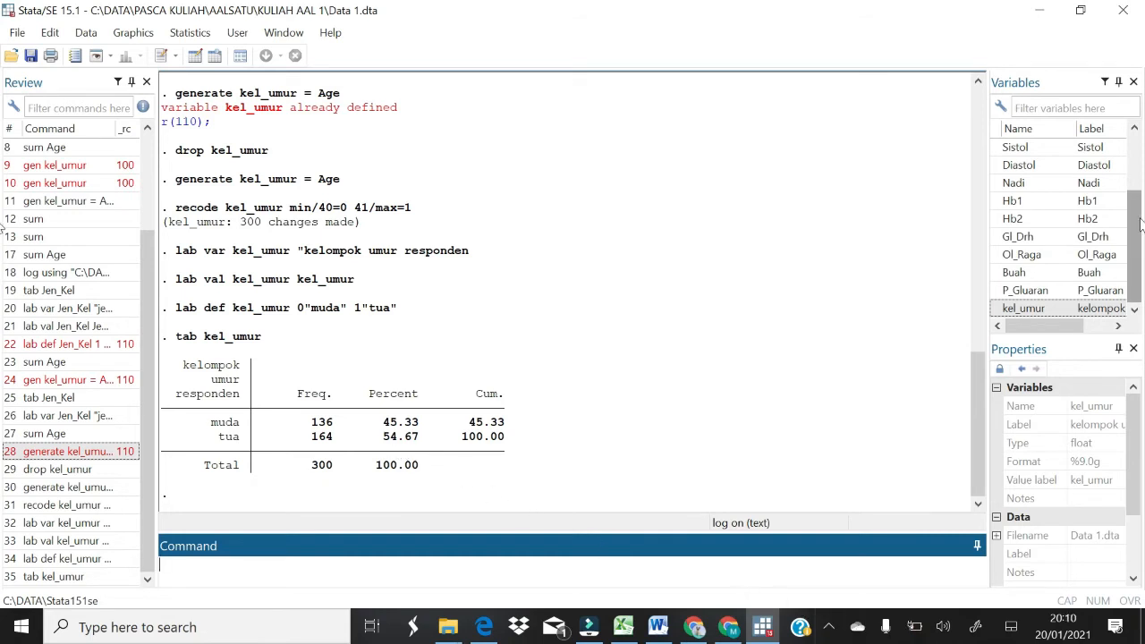
Step: Plot a histogram of Age with the command hist Age, view it and close the graph
scroll(1136, 146, "up", 1)
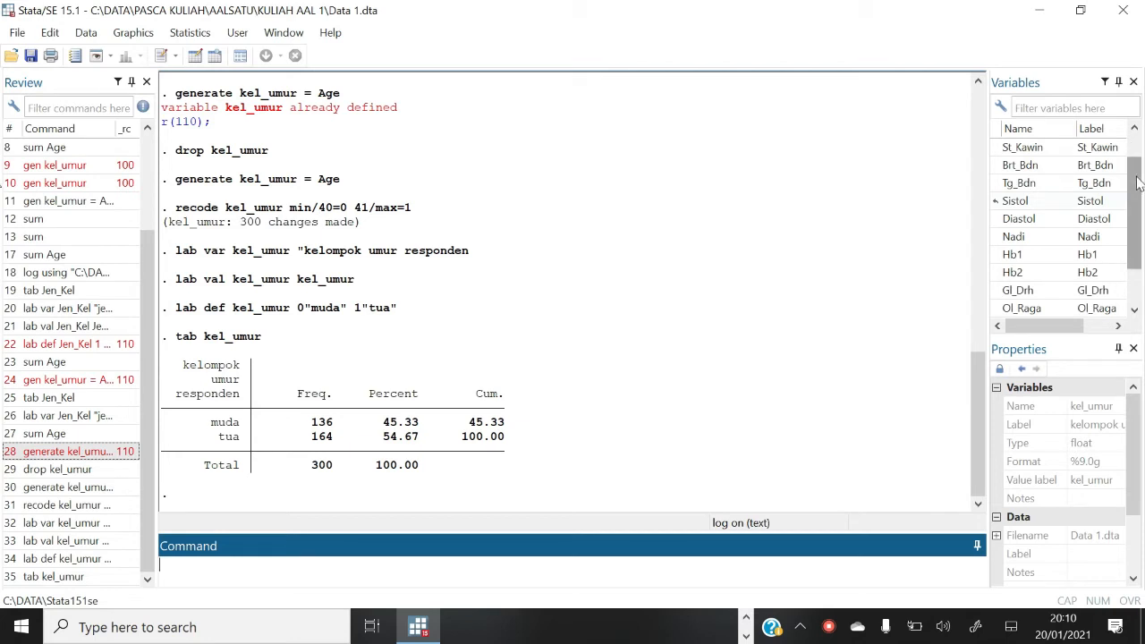
scroll(1129, 156, "up", 2)
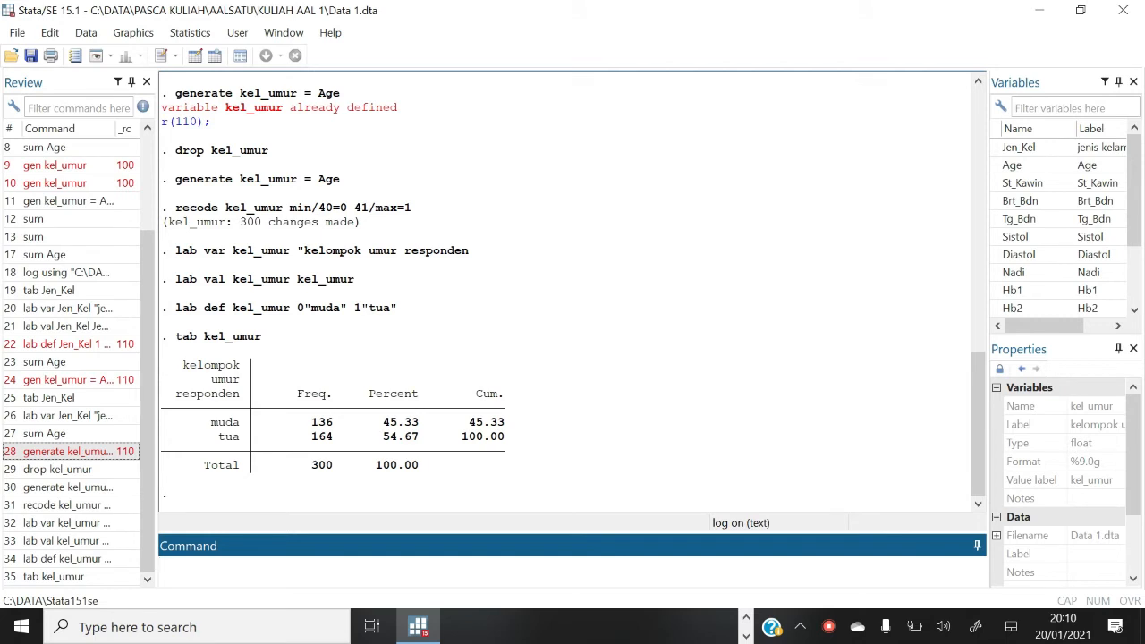
type("hist")
double_click(1010, 167)
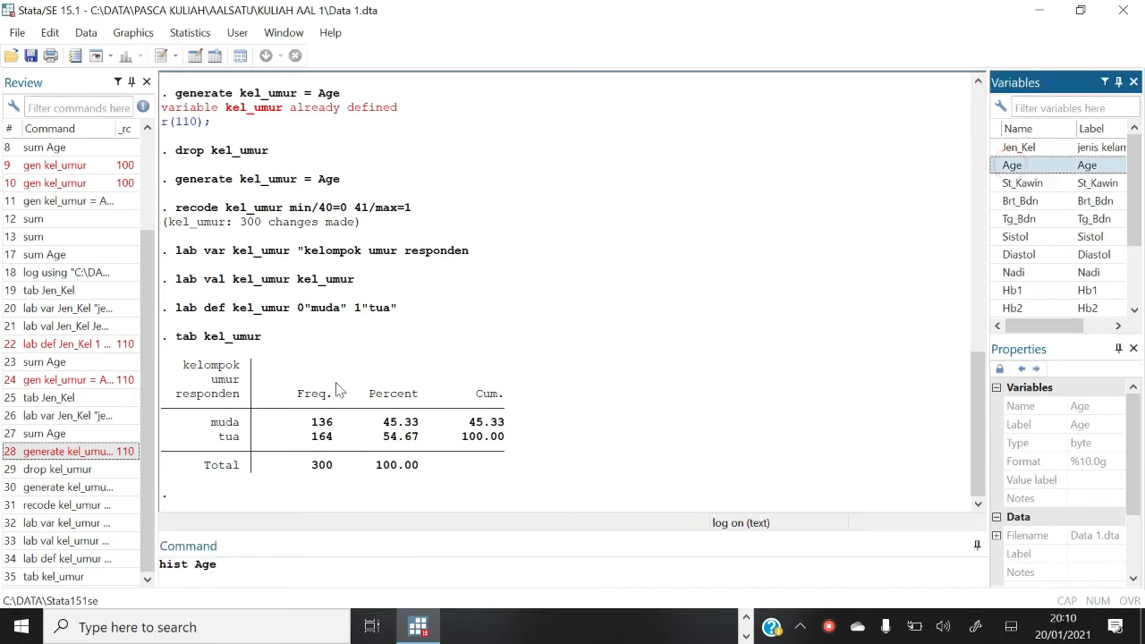
left_click(230, 570)
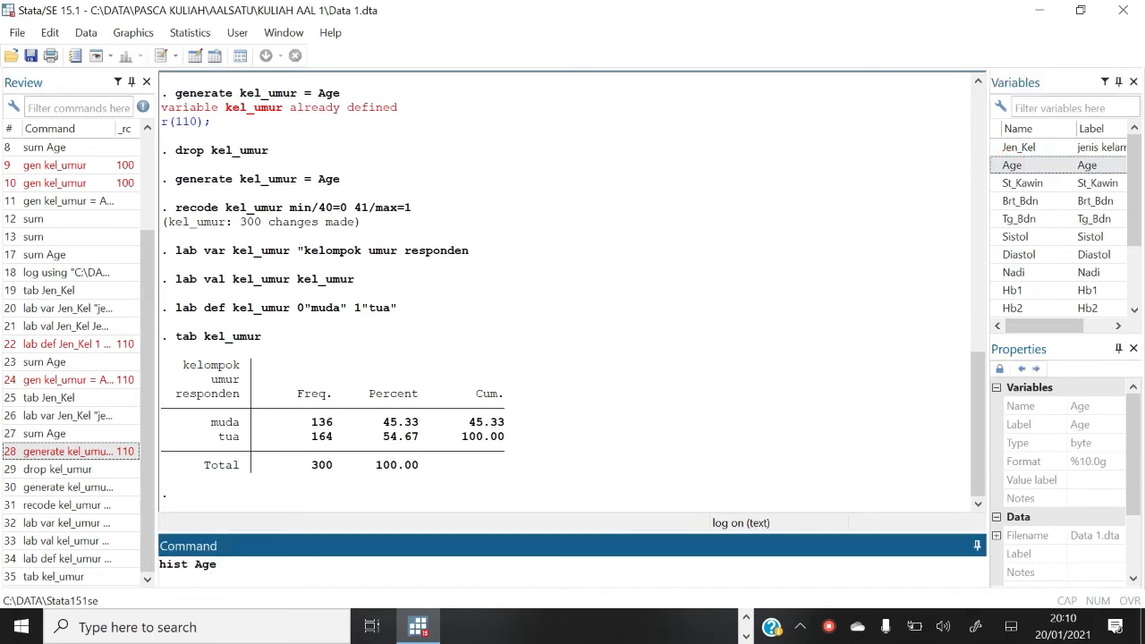
key("Return")
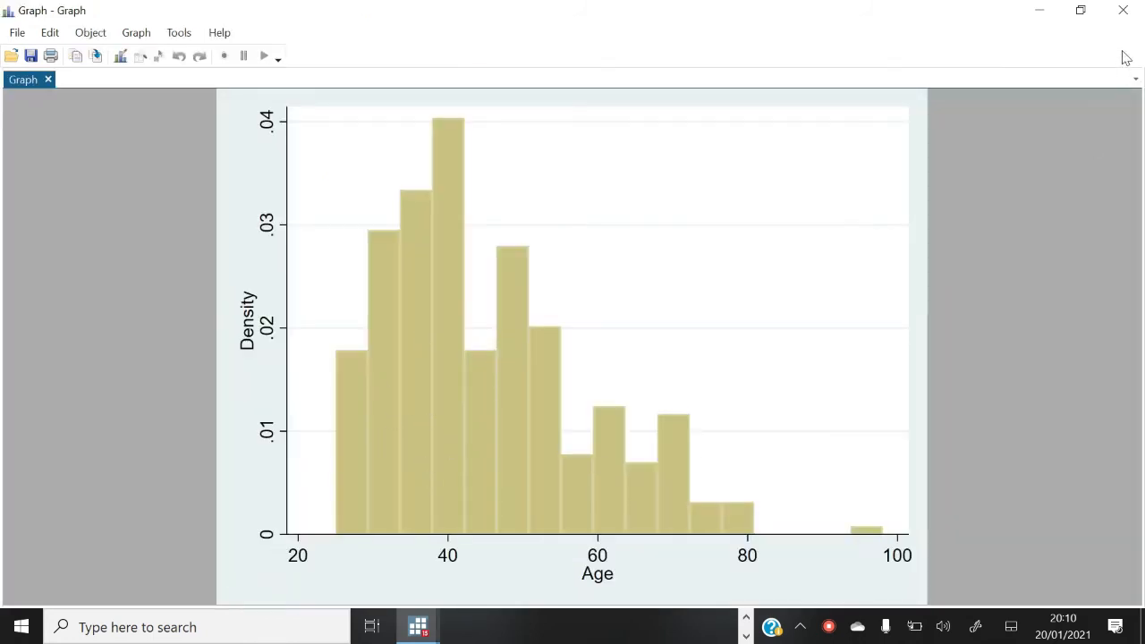
left_click(1080, 11)
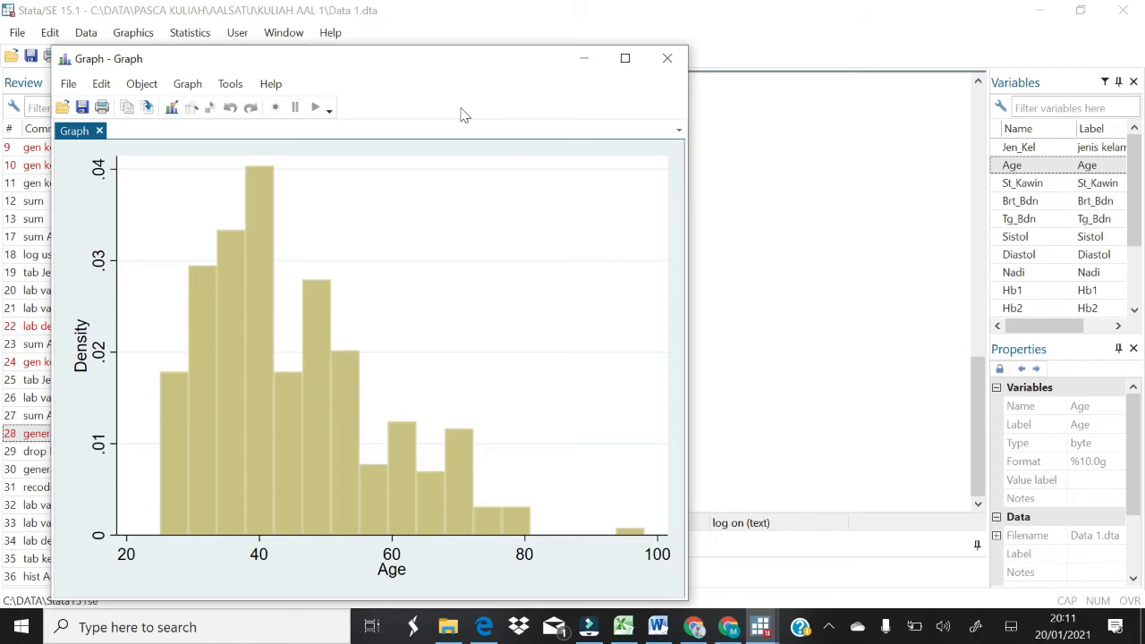
left_click(666, 60)
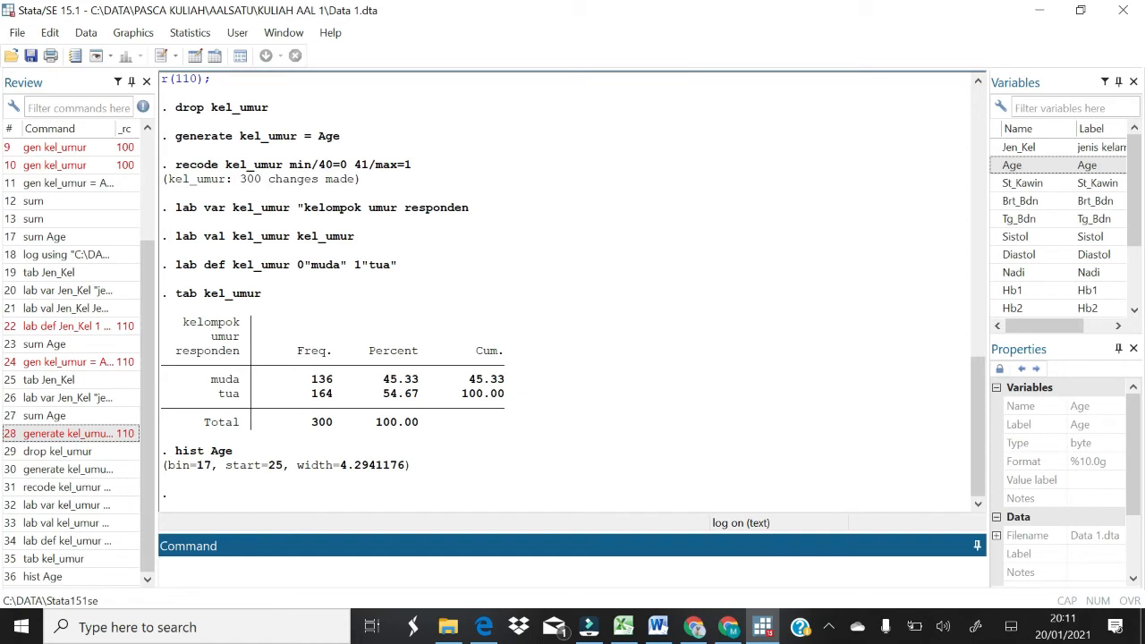
Step: Plot the Age histogram with a normal curve using hist Age, normal, and close the graph after viewing it
type("hist")
left_click(1020, 170)
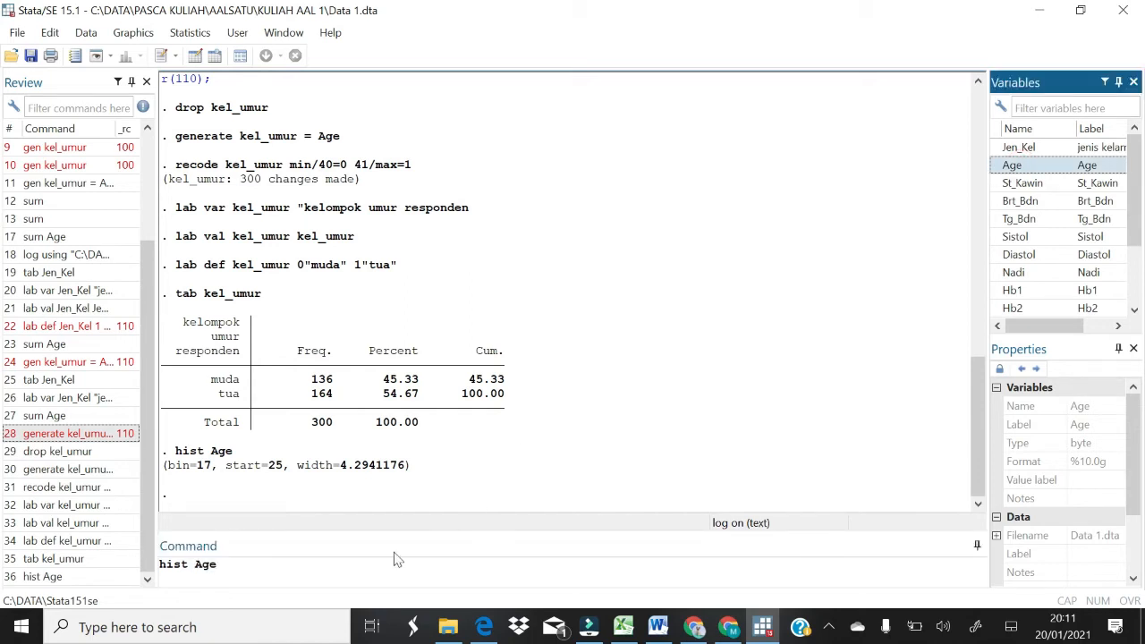
left_click(215, 564)
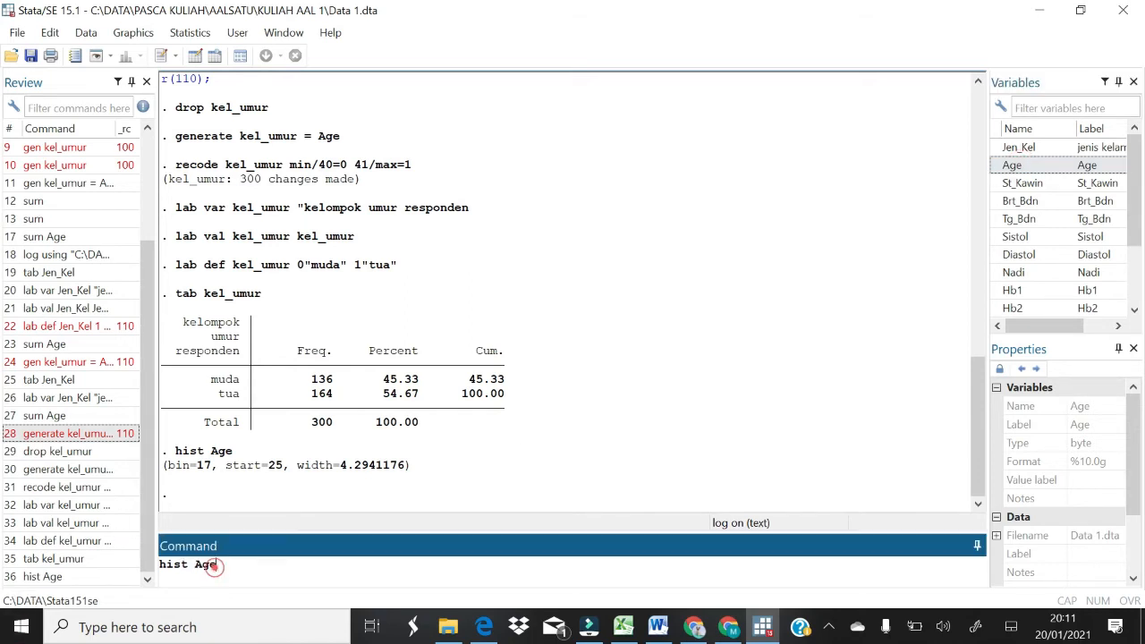
triple_click(215, 564)
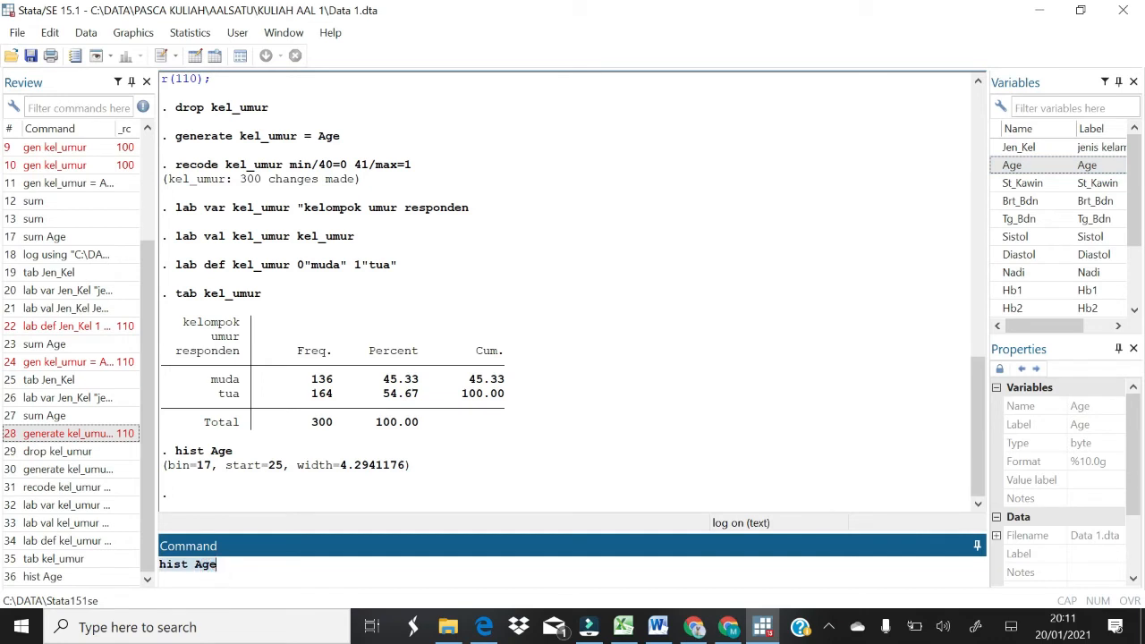
left_click(215, 564)
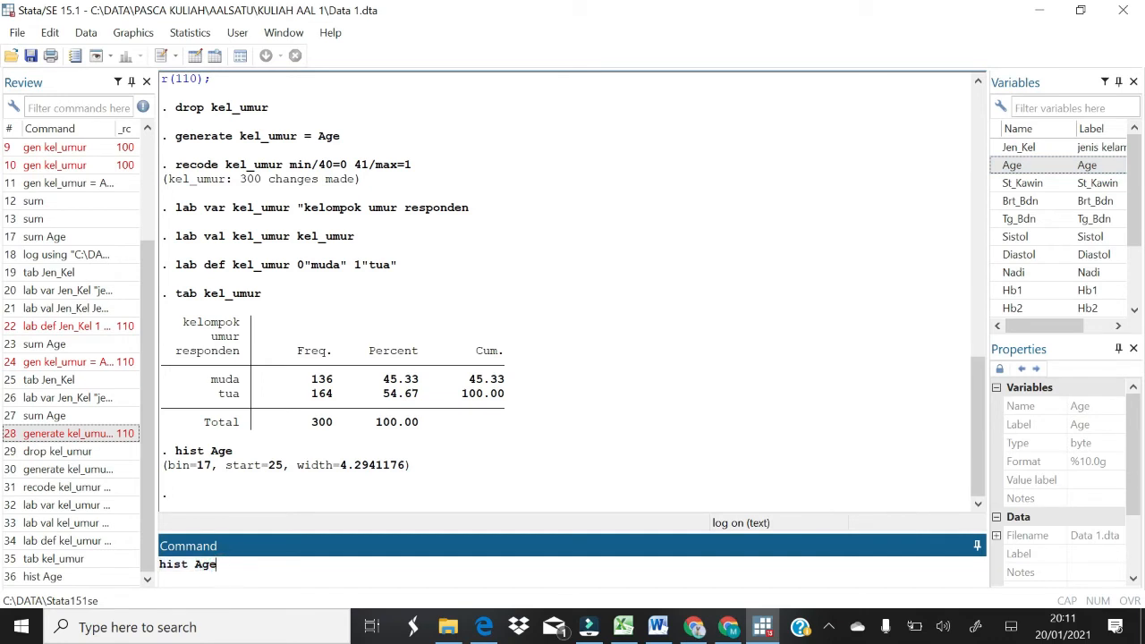
type(", normal")
key("Return")
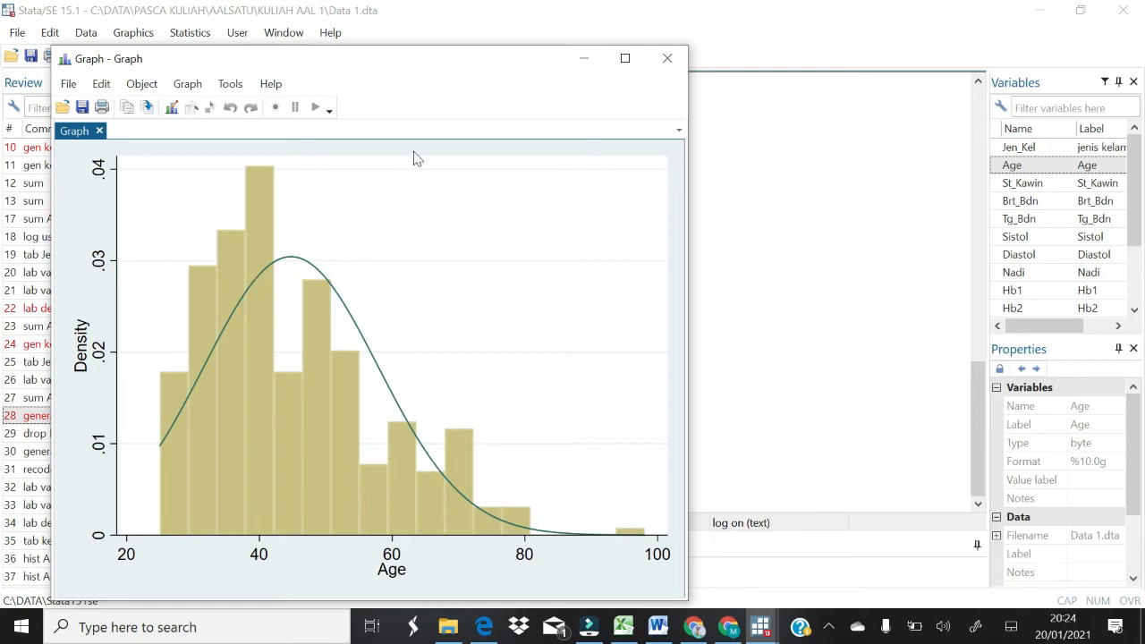
left_click(668, 60)
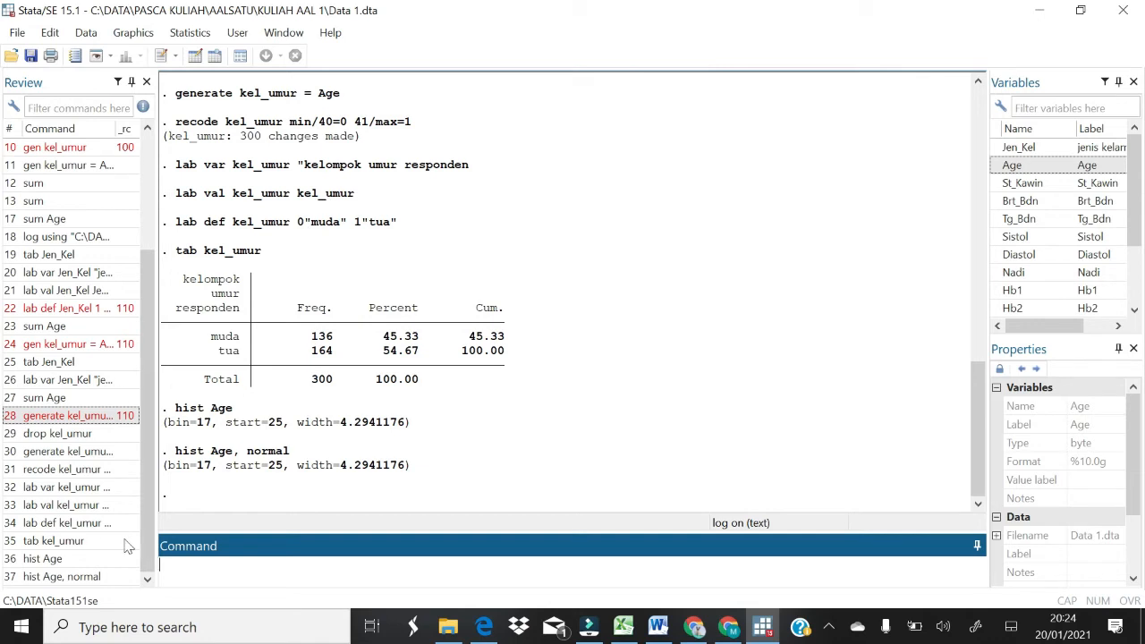
Step: Plot the kernel density of Age against a normal curve with kdensity Age, normal, and close the graph after viewing it
type("kdensity")
left_click(1022, 172)
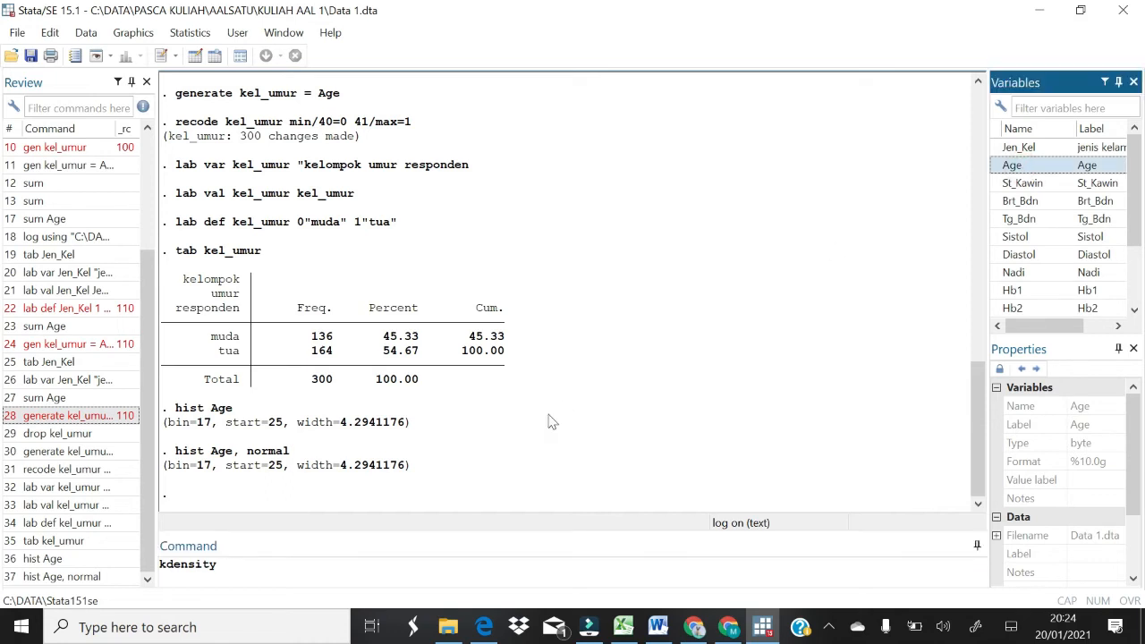
double_click(1011, 168)
left_click(246, 564)
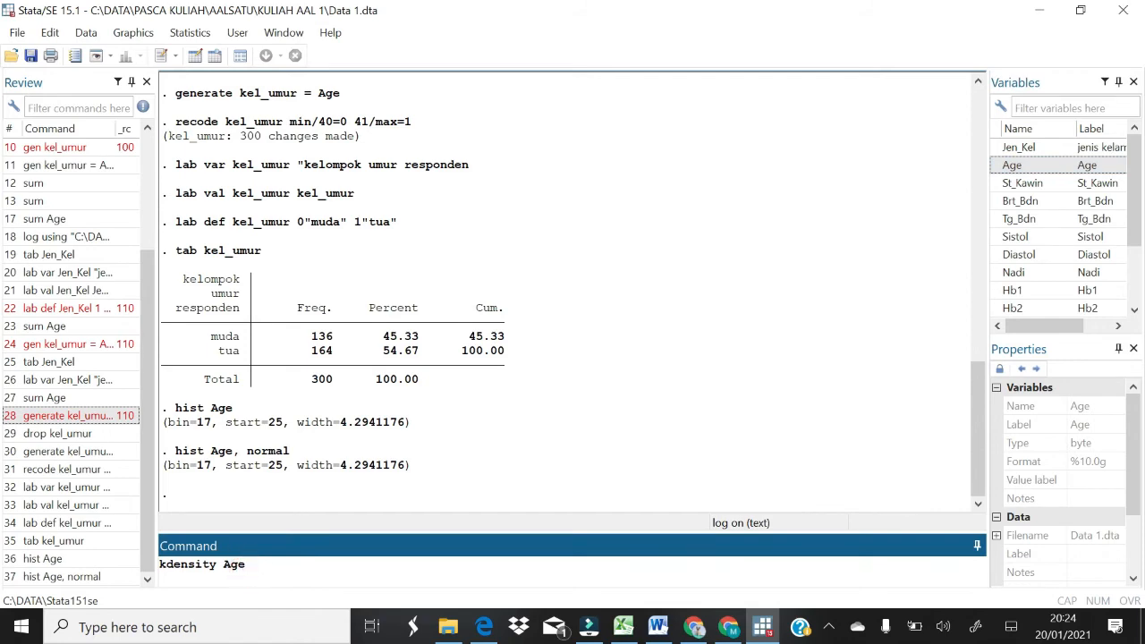
type(", normal")
key("Return")
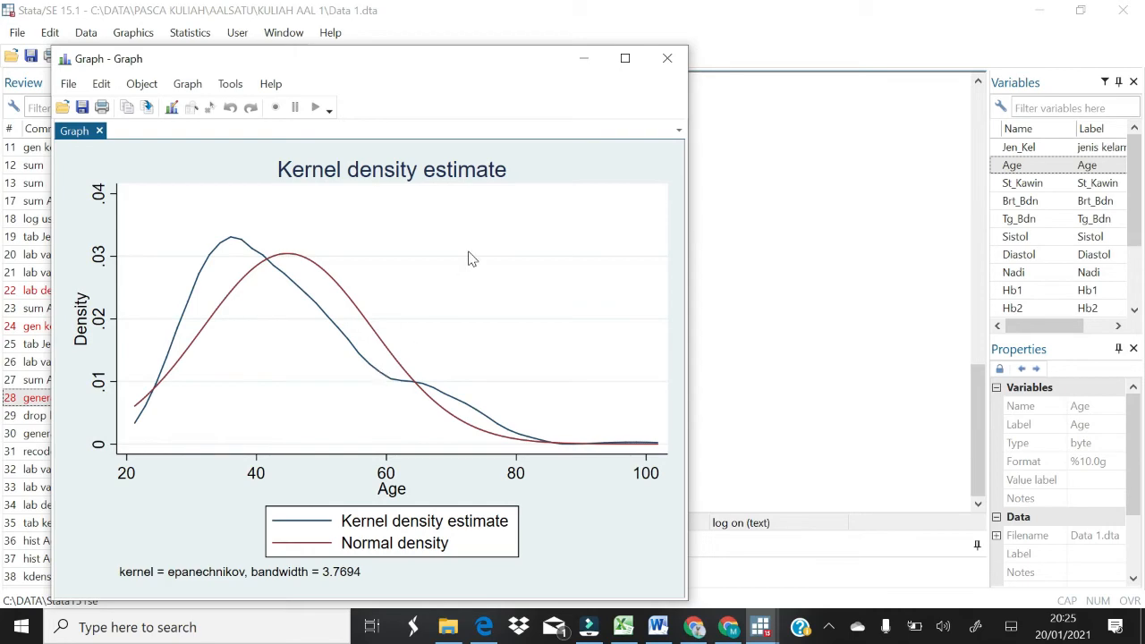
left_click(666, 61)
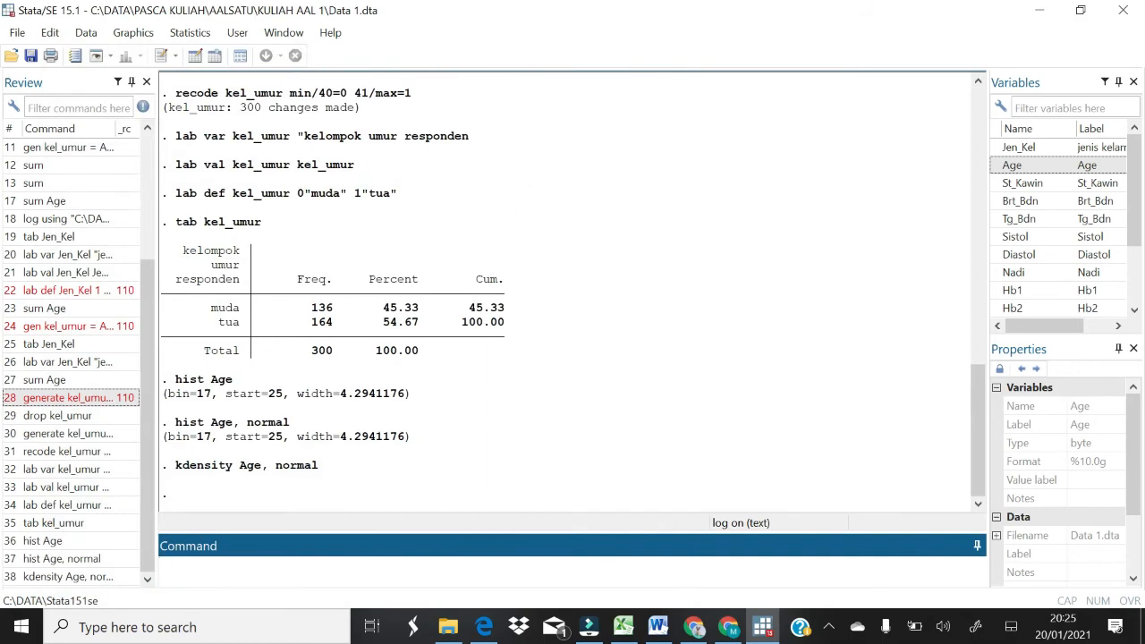
Step: Plot the histograms of Age by transformation with the command gladder Age
type("gladder")
double_click(1028, 171)
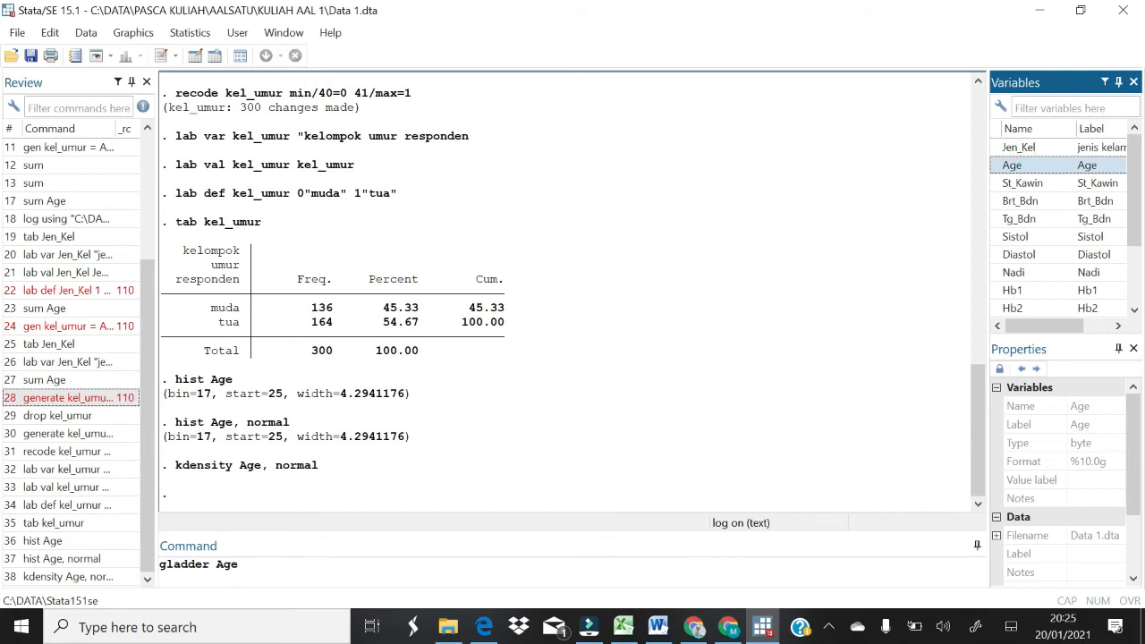
left_click(246, 569)
key("Return")
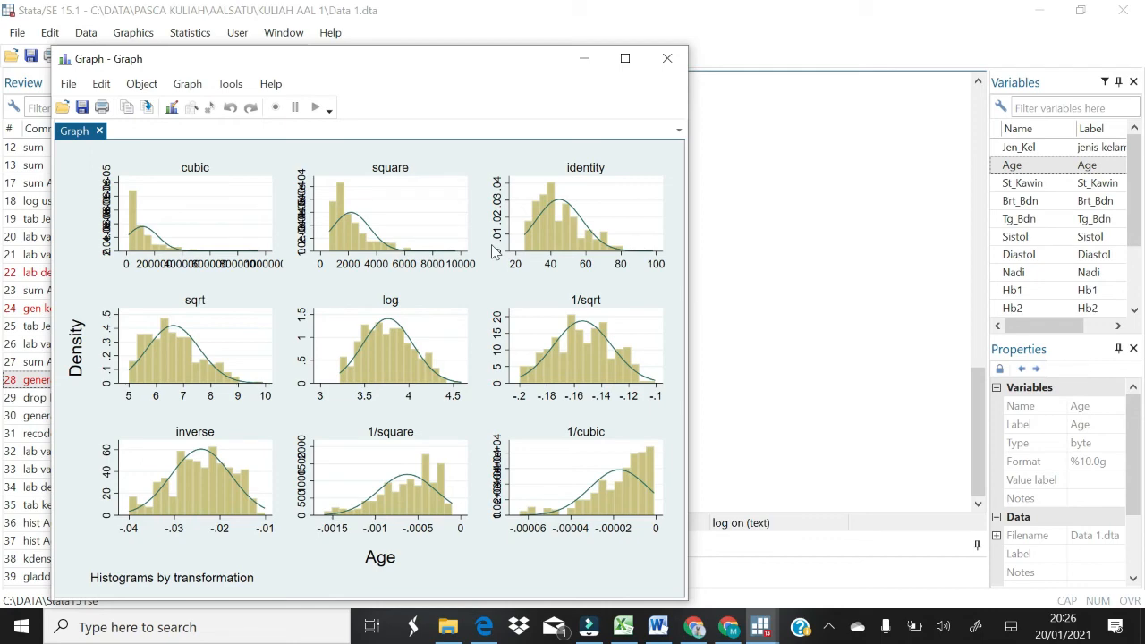
Step: Close the transformation histograms and test the normality of Age's transformations with the command ladder Age
left_click(663, 61)
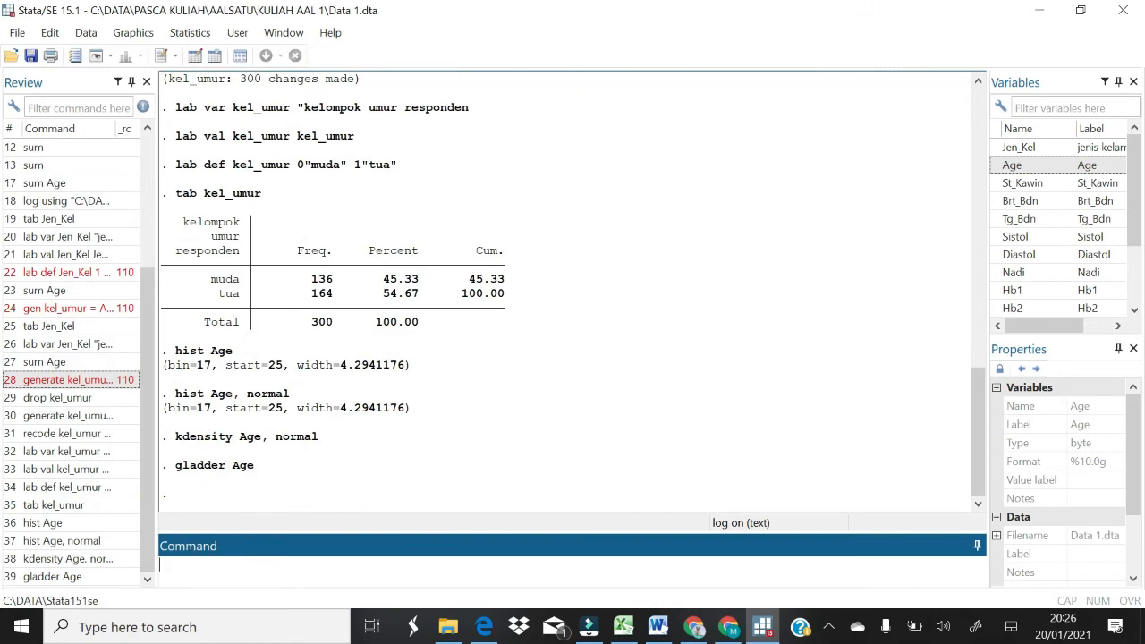
left_click(184, 570)
type("ladder")
double_click(1011, 166)
left_click(254, 564)
key("Return")
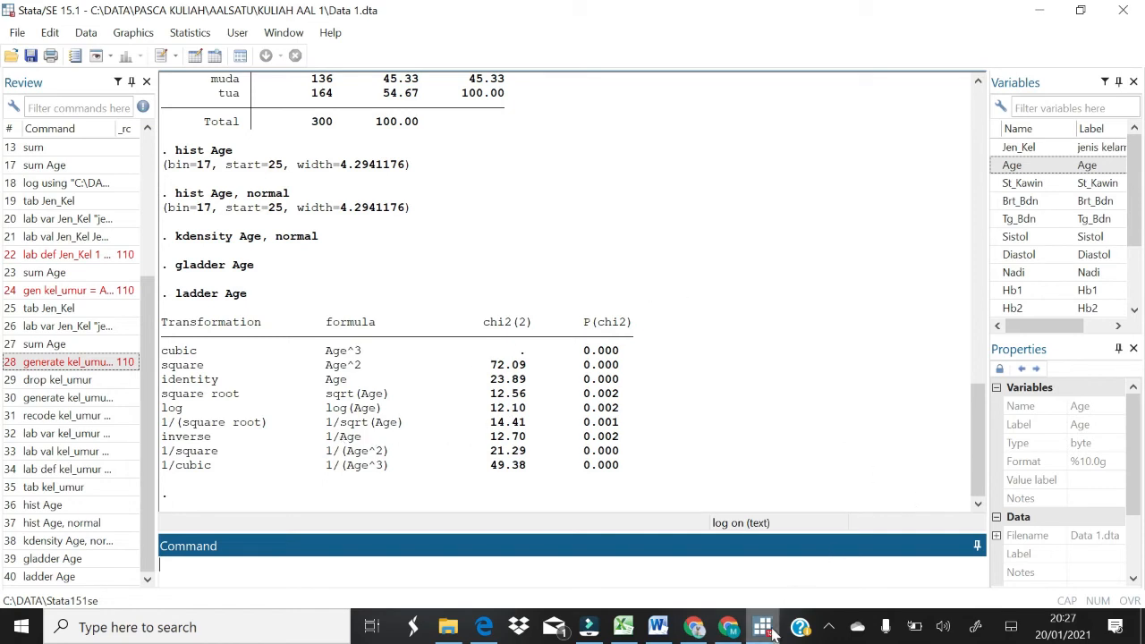
mouse_move(769, 632)
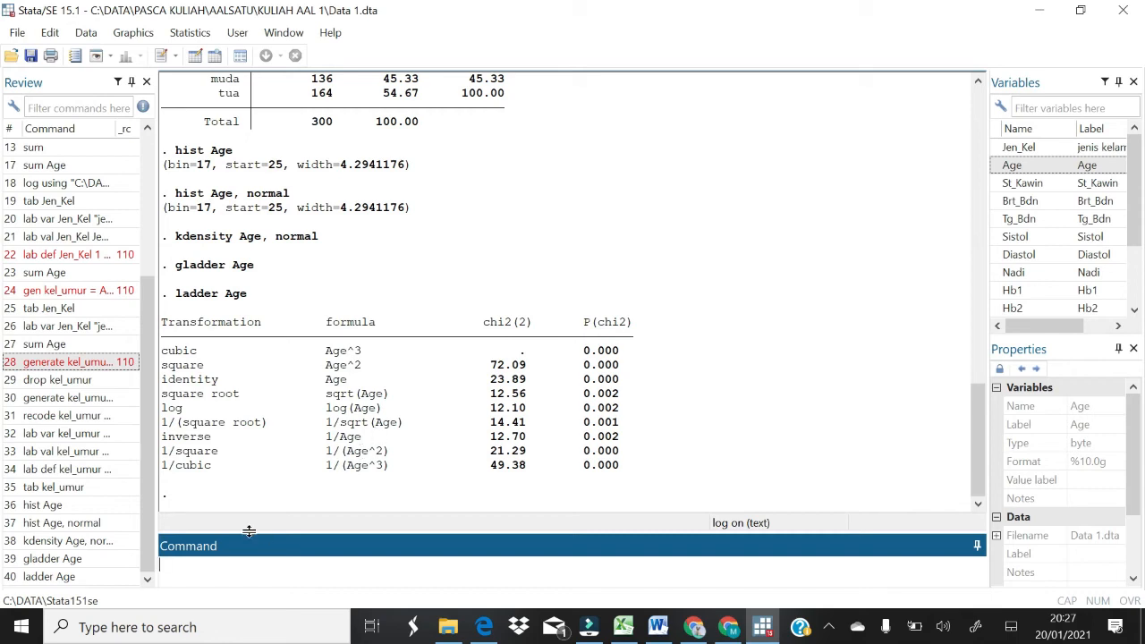
Step: Generate the transformed age variable with the command gen trans_age = 1/sqrt(Age)
left_click(197, 575)
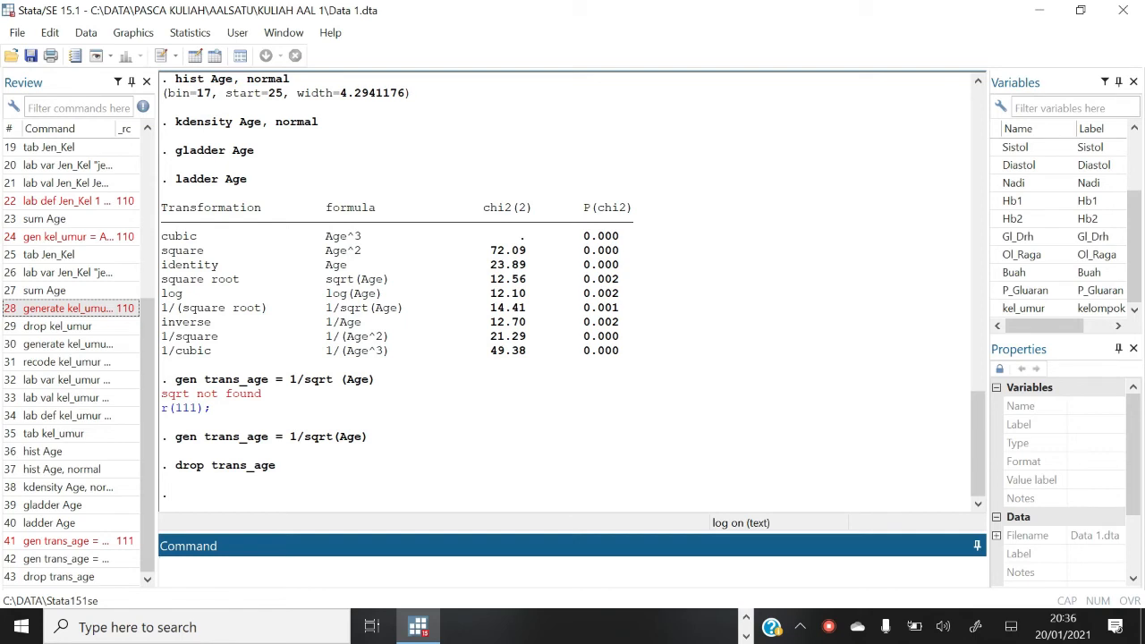
type("gen")
type("trans_age = 1/sq")
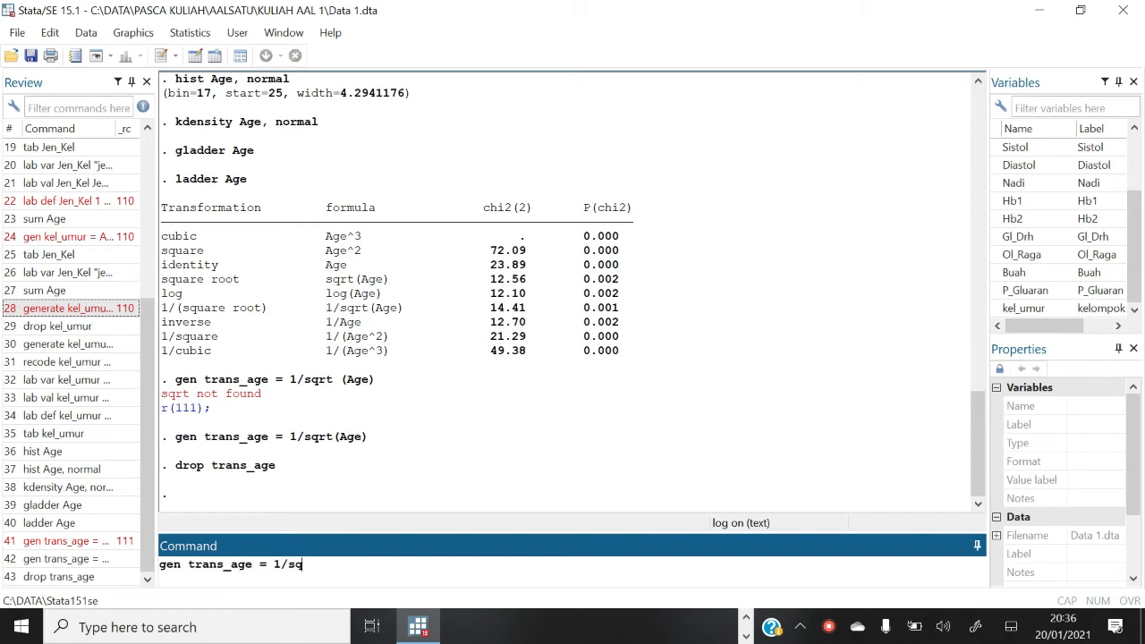
type("rt(")
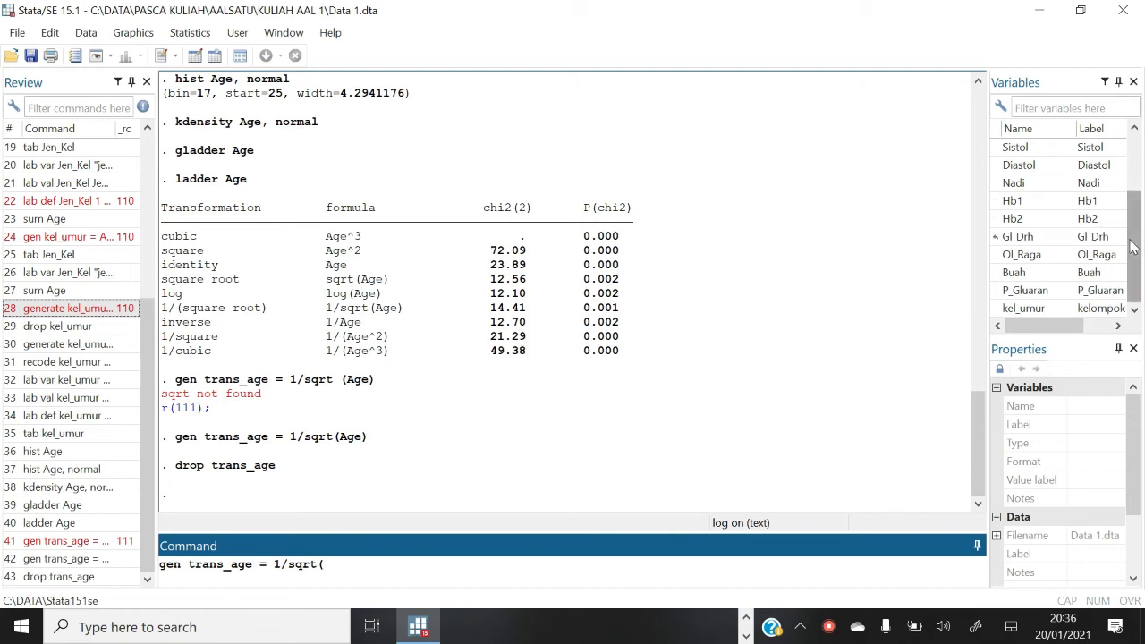
left_click_drag(1129, 239, 1134, 168)
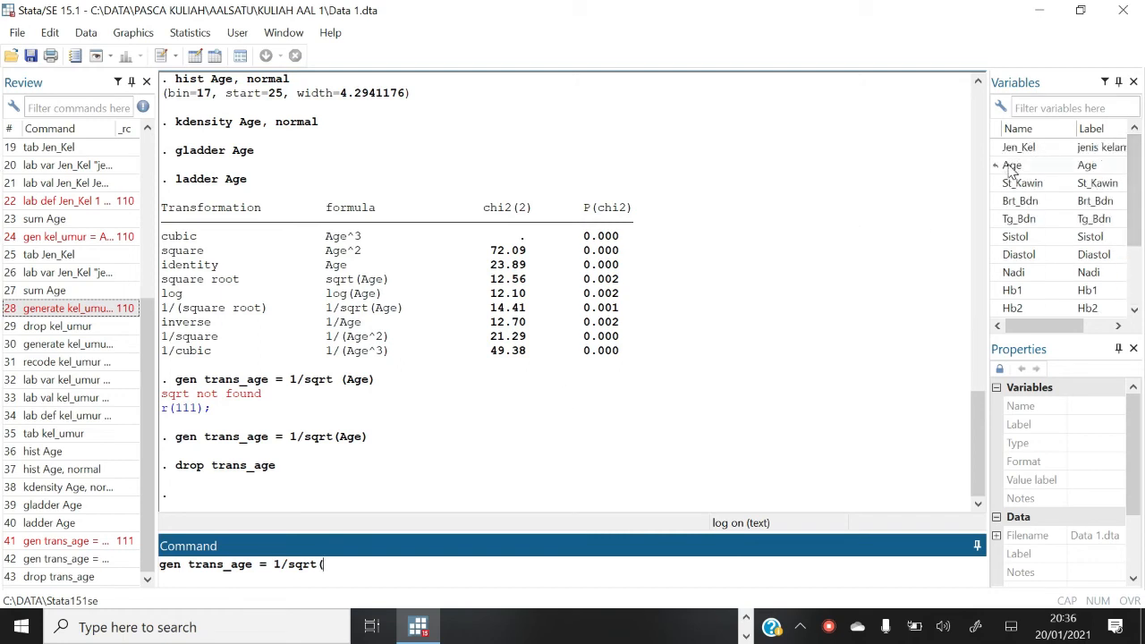
left_click(1010, 166)
double_click(1011, 168)
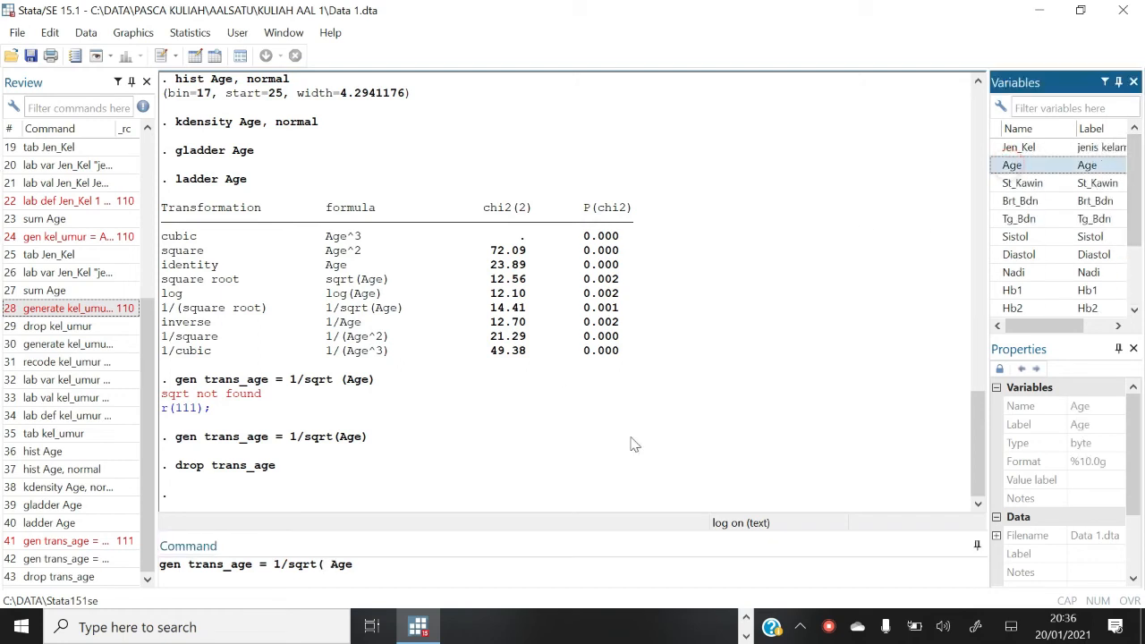
left_click(327, 563)
key("BackSpace")
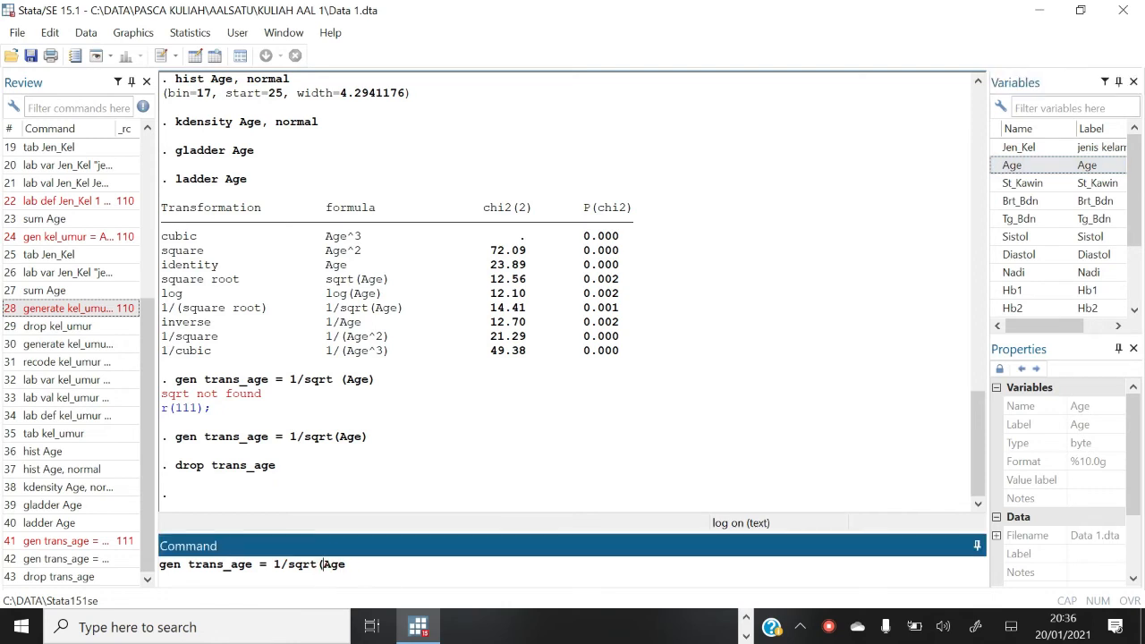
left_click(355, 561)
type(")")
key("Return")
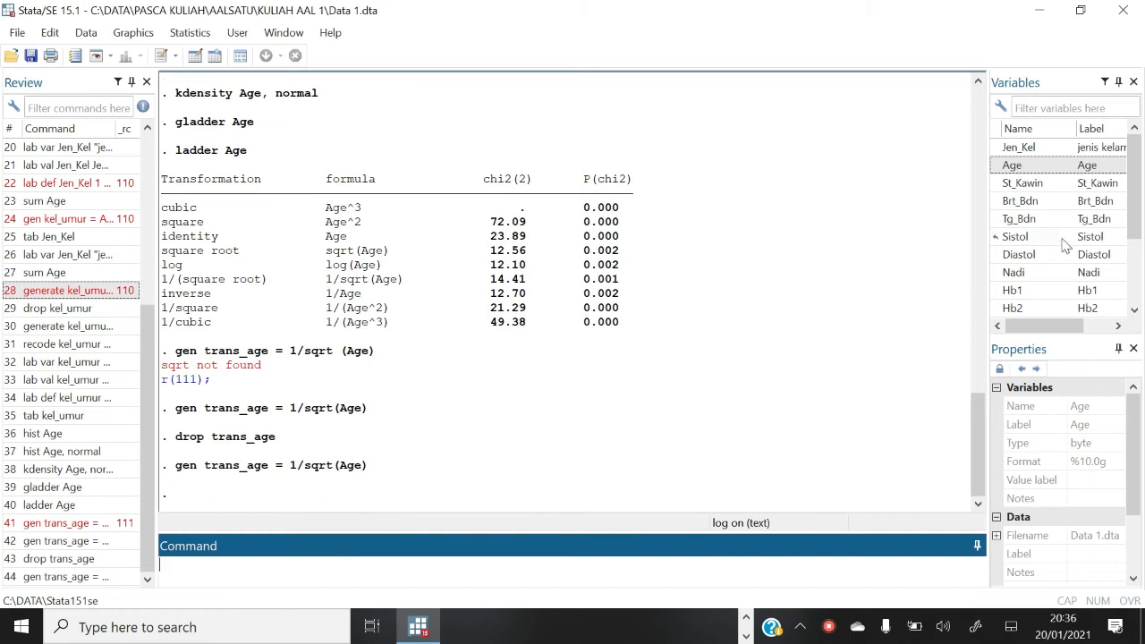
Step: Examine the values of the new trans_age variable in the Data Editor, and close the editor after viewing
left_click_drag(1128, 229, 1137, 301)
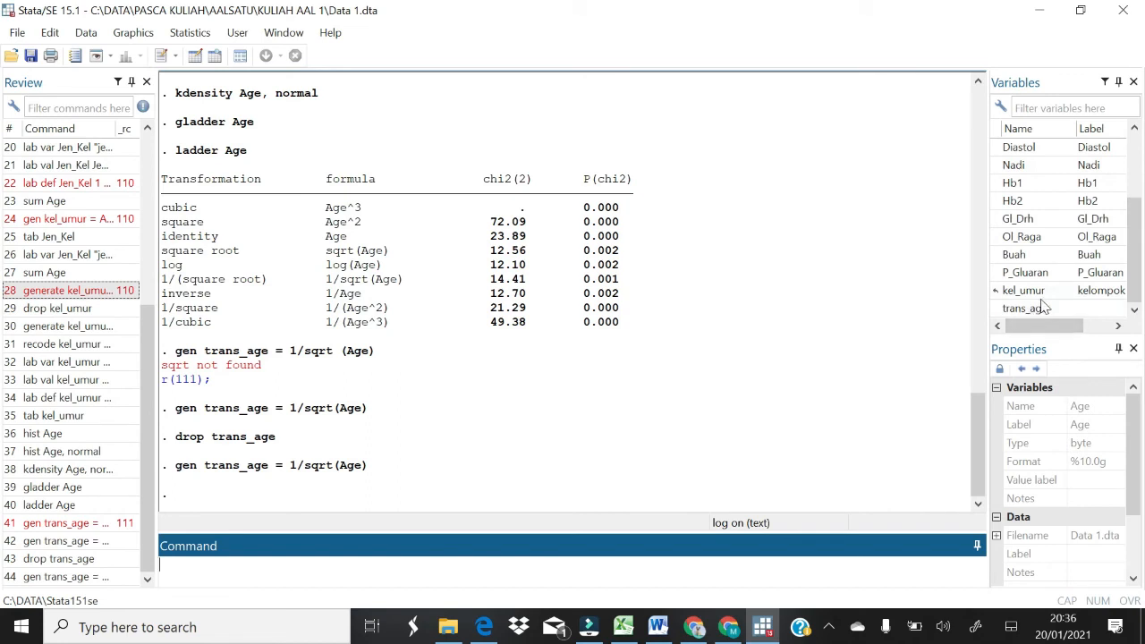
left_click(196, 56)
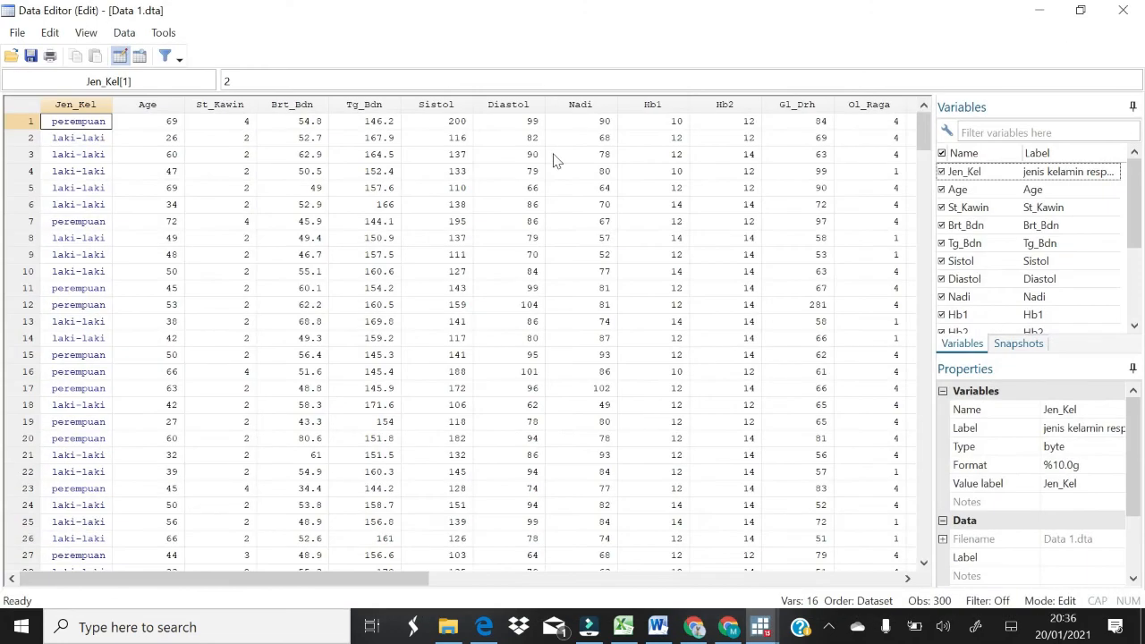
left_click_drag(389, 578, 632, 585)
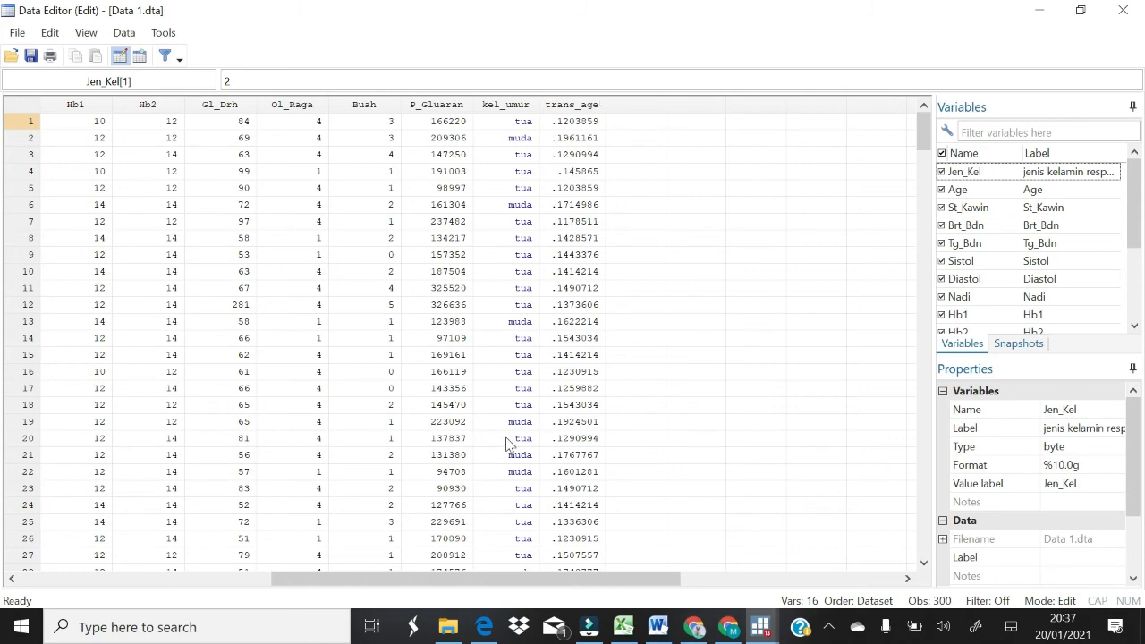
left_click_drag(429, 579, 170, 588)
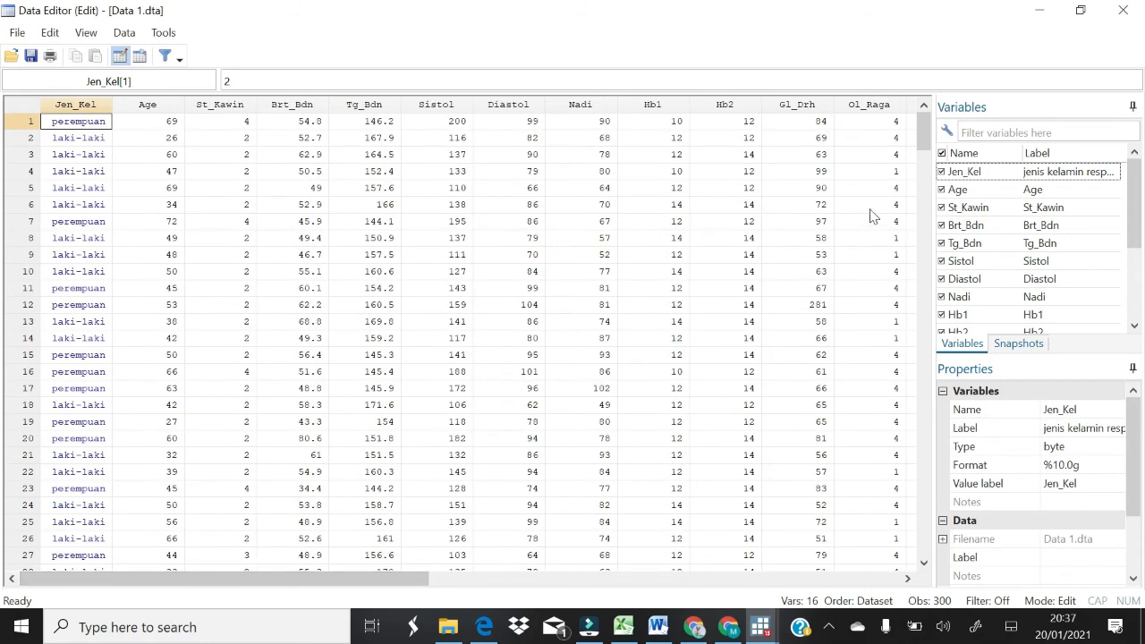
left_click(1120, 9)
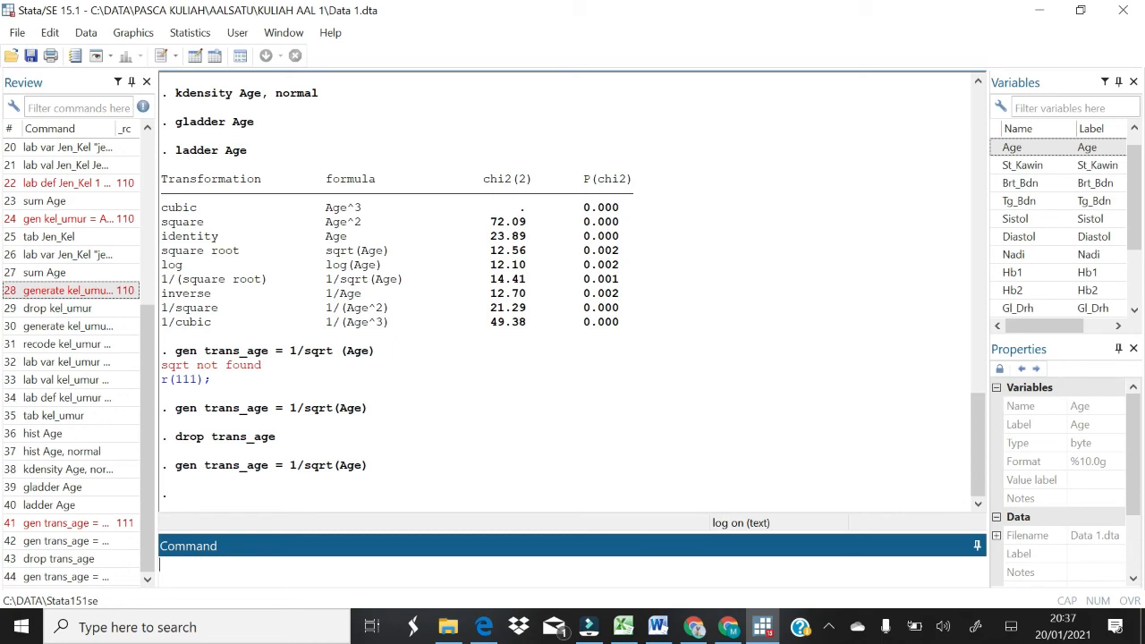
Step: Plot the trans_age histogram with a normal curve using hist trans_age, normal, and close the graph after viewing it
type("hist")
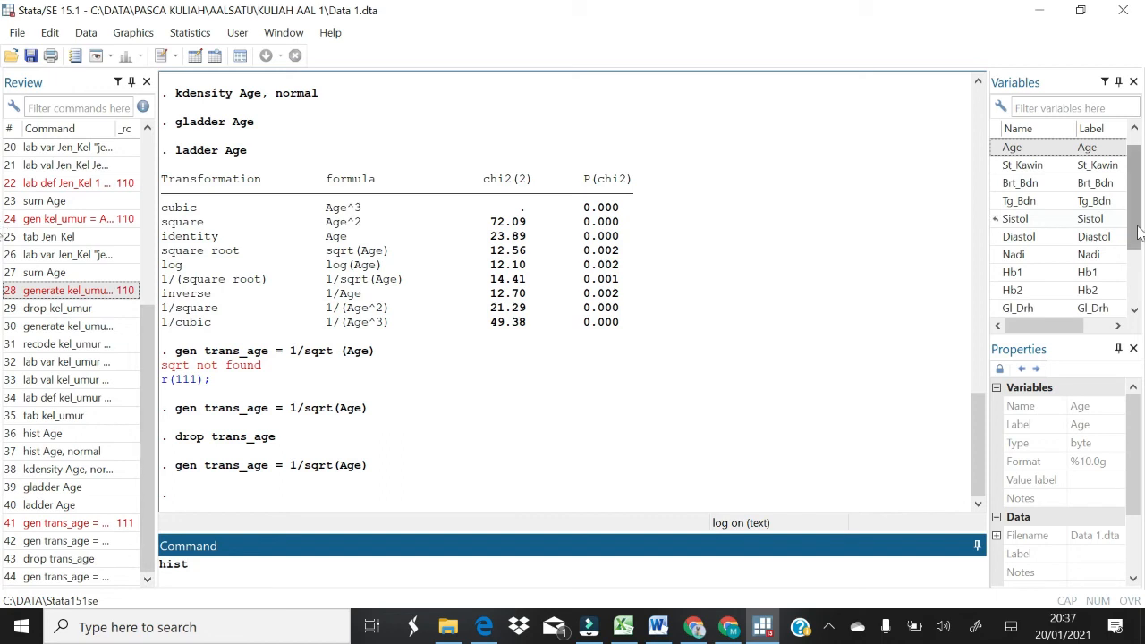
scroll(1138, 233, "down", 2)
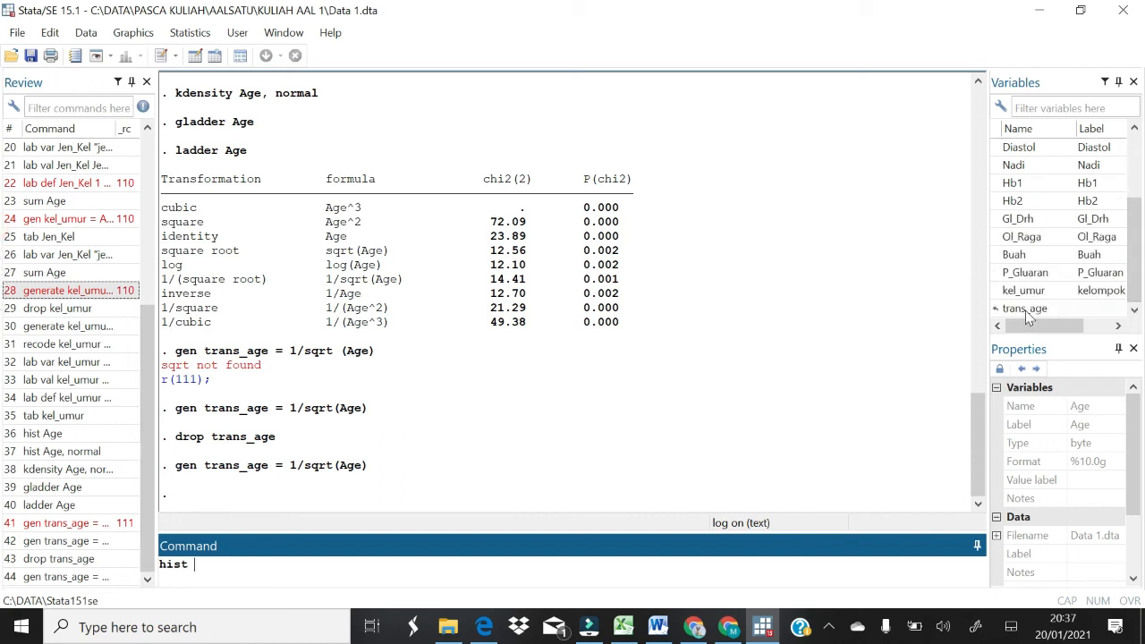
left_click(1024, 308)
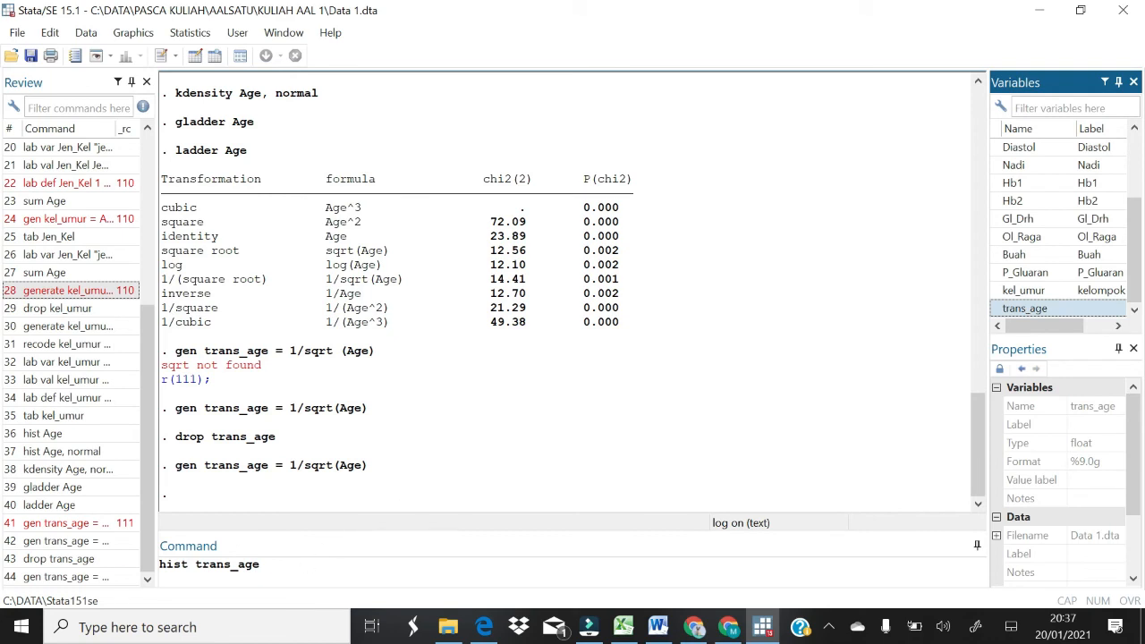
left_click(255, 563)
type(", ")
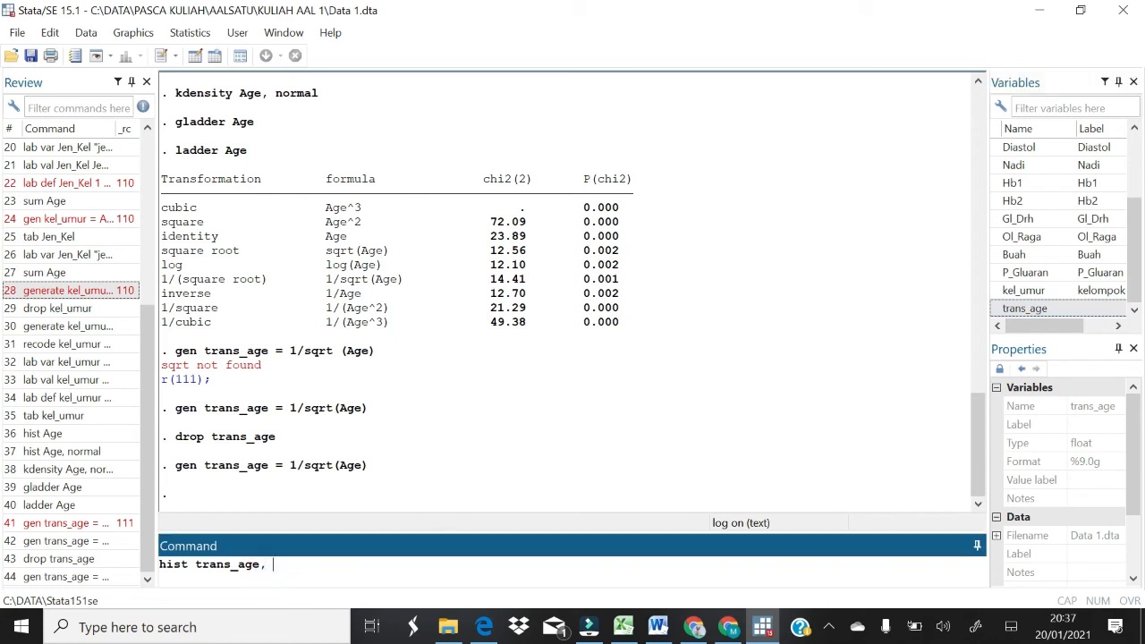
type("normal")
key("Return")
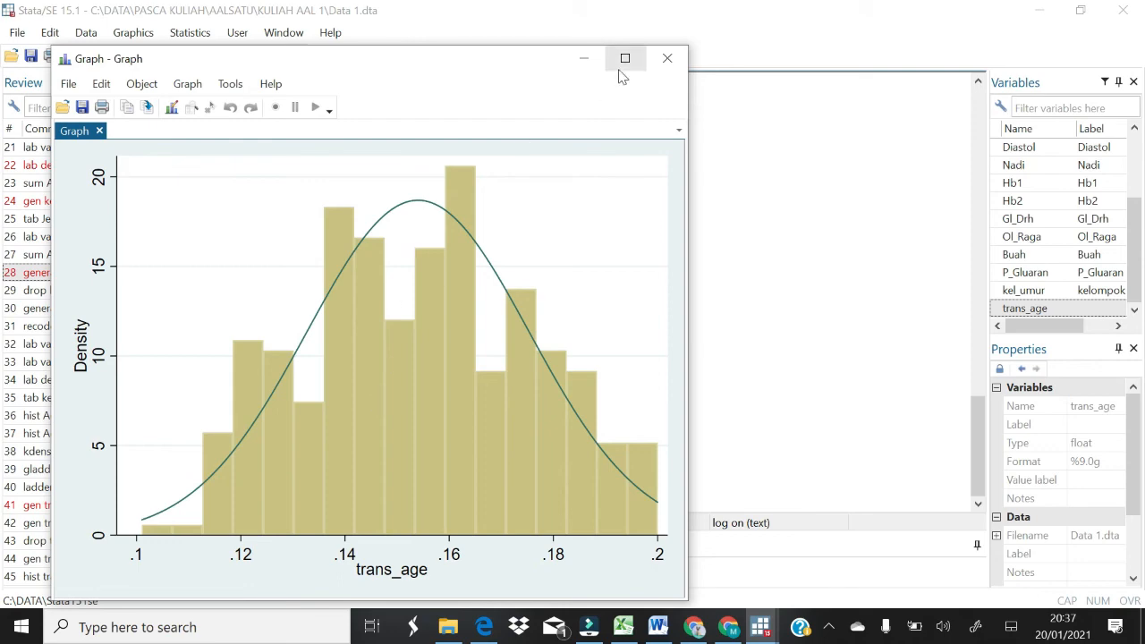
left_click(668, 59)
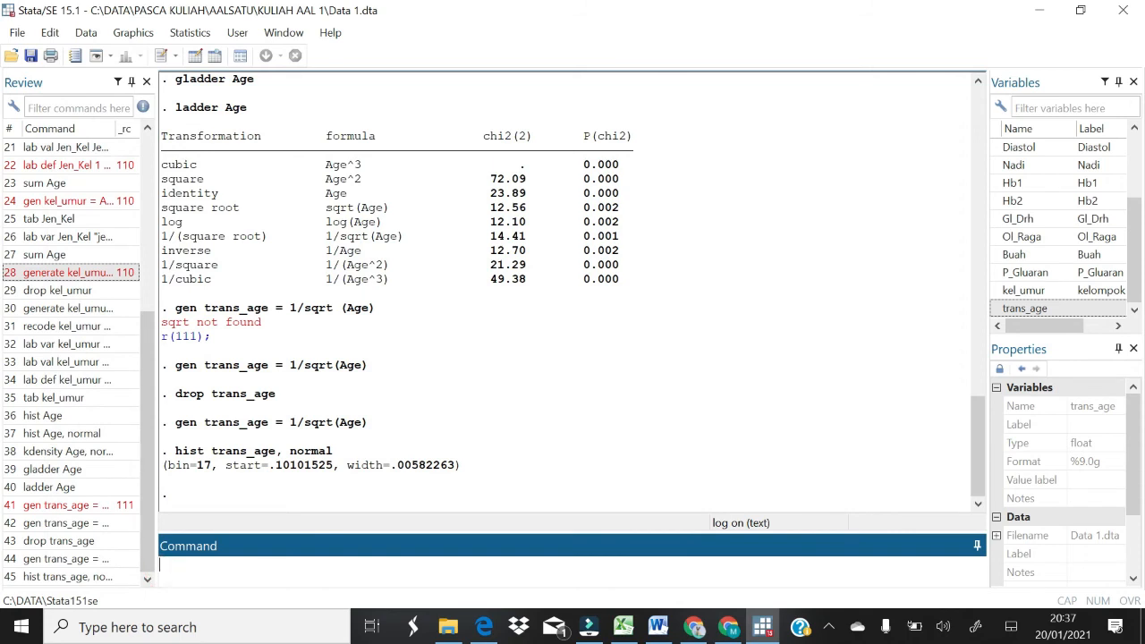
Step: Plot the kernel density of trans_age against a normal curve with kdensity trans_age, normal, and close the graph after viewing it
type("kden")
type("sity")
double_click(1014, 314)
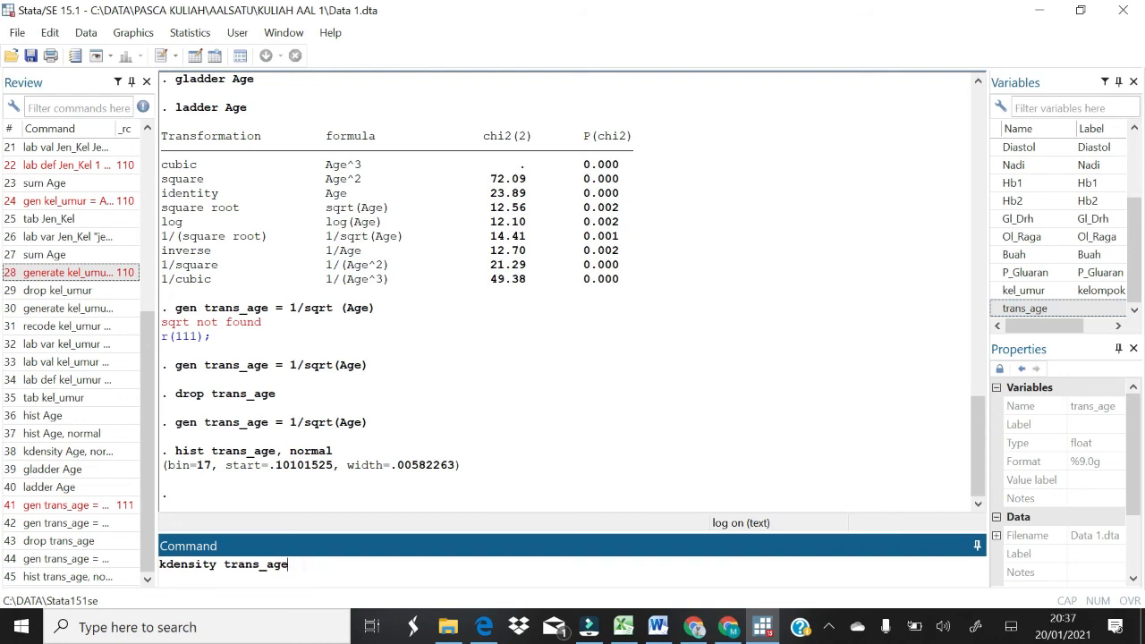
type(", normal")
key("Return")
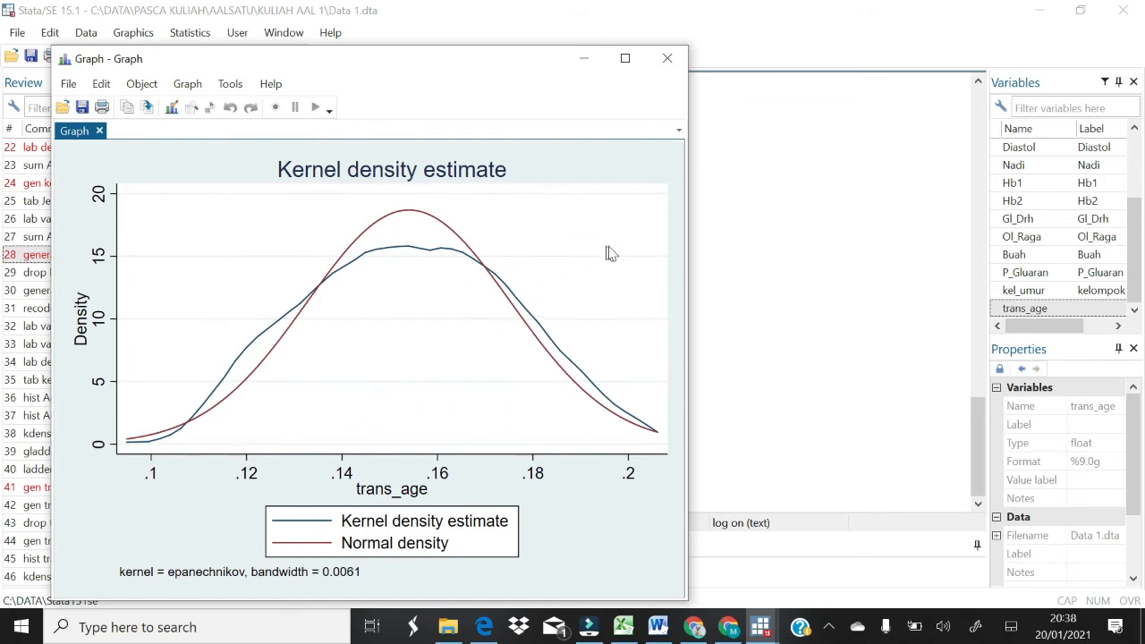
left_click(666, 61)
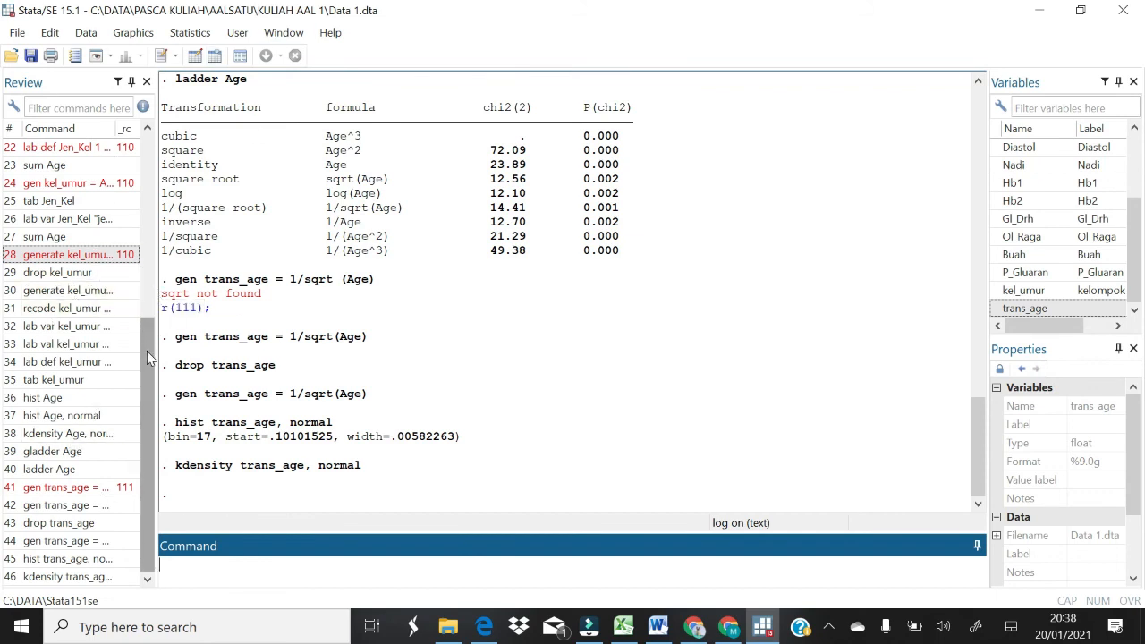
Step: Open a new, empty do-file in the Do-file Editor
scroll(146, 351, "up", 6)
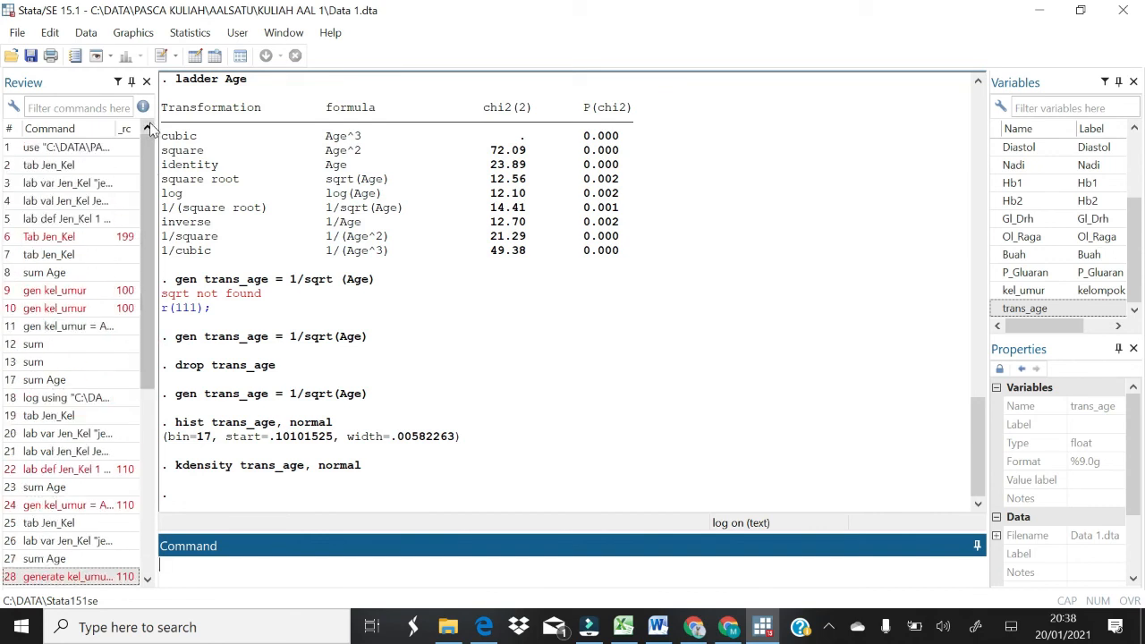
left_click(276, 37)
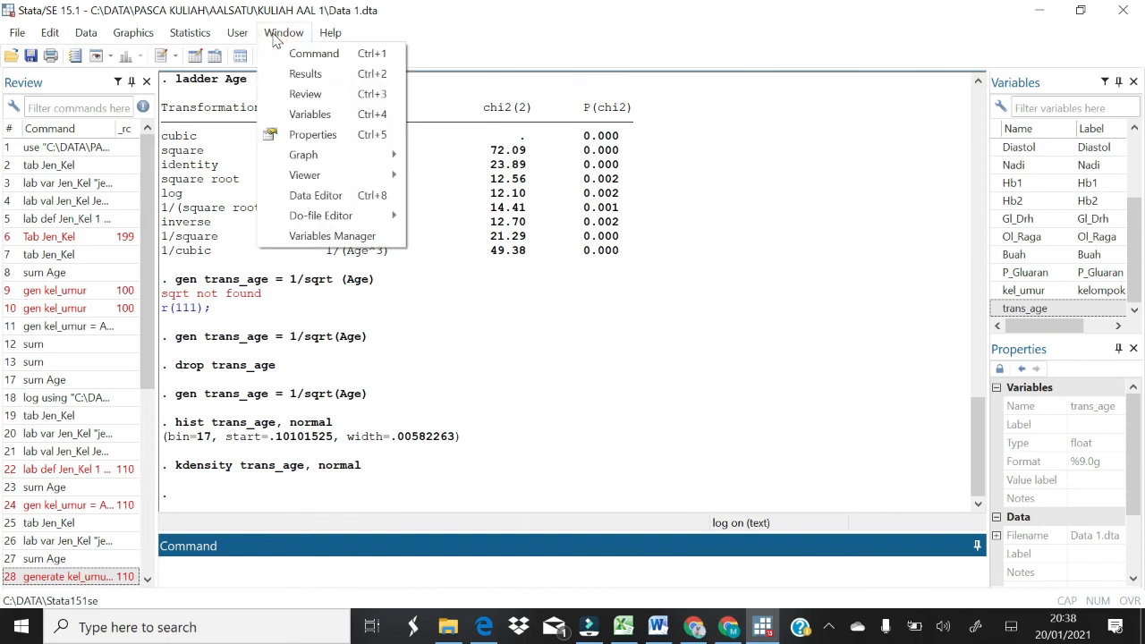
mouse_move(311, 221)
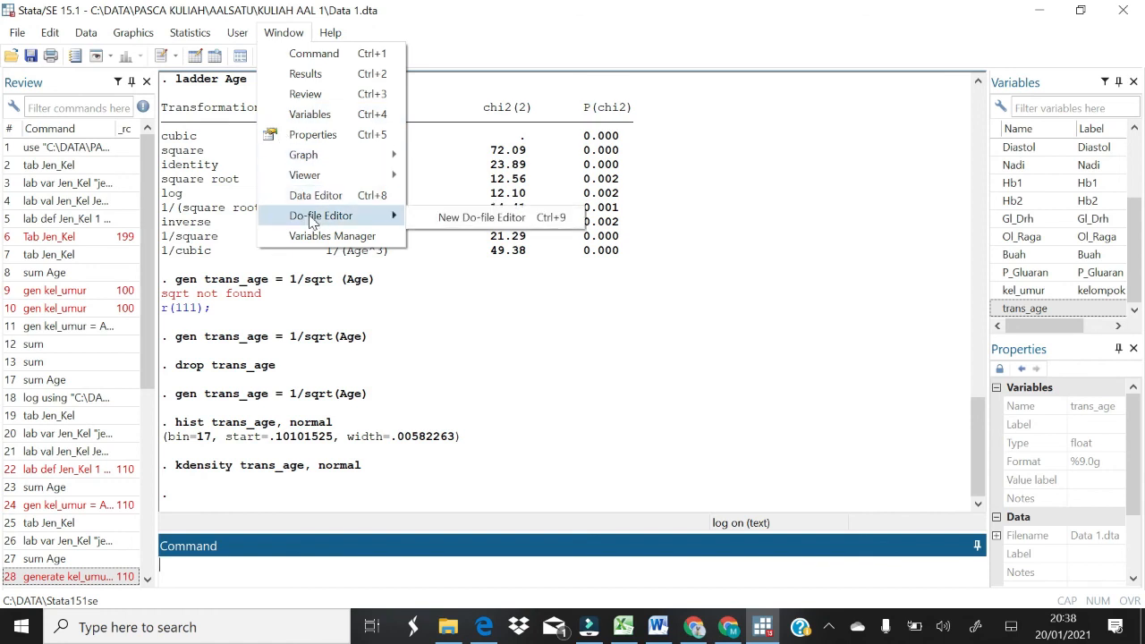
left_click(461, 219)
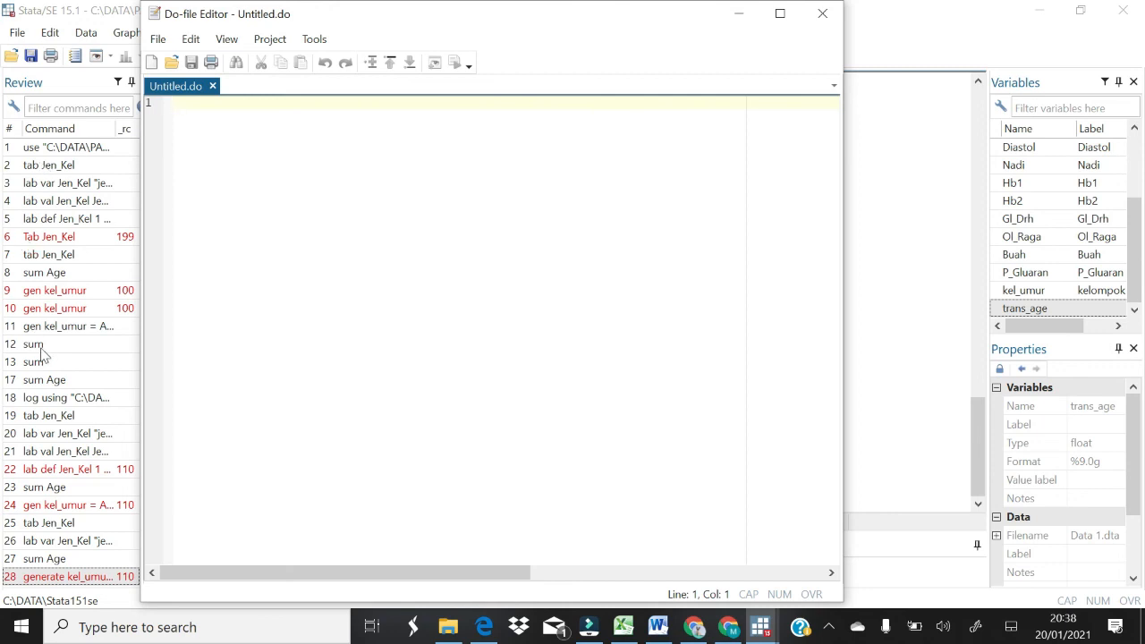
Step: Delete the failed Tab Jen_Kel command and both failed gen kel_umur commands from the command history
left_click(25, 417)
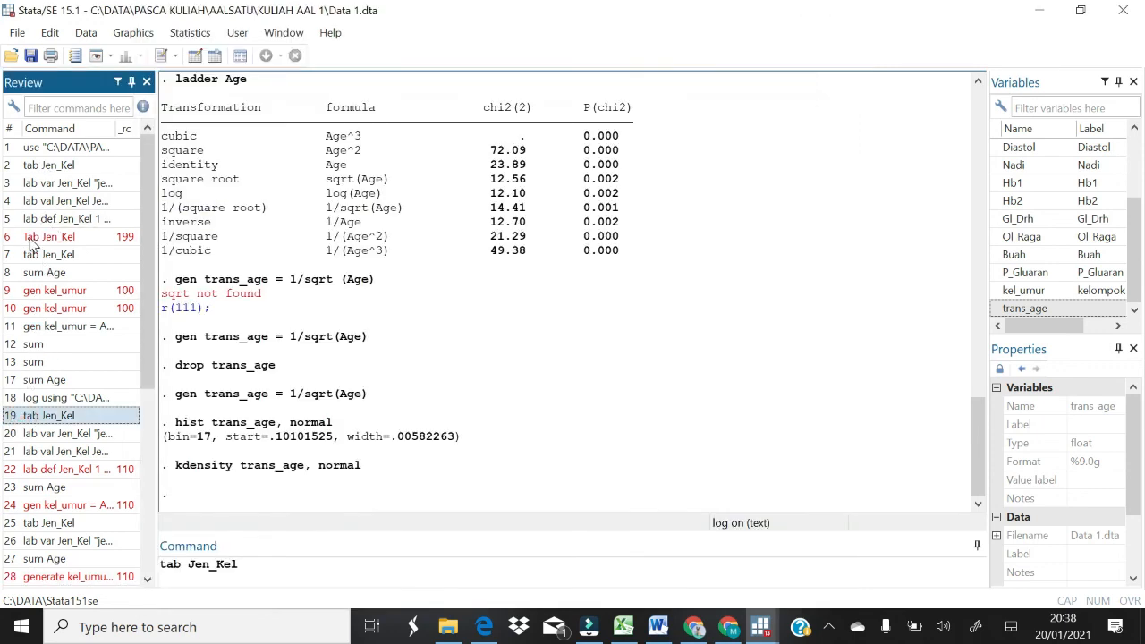
left_click(32, 240)
key("Delete")
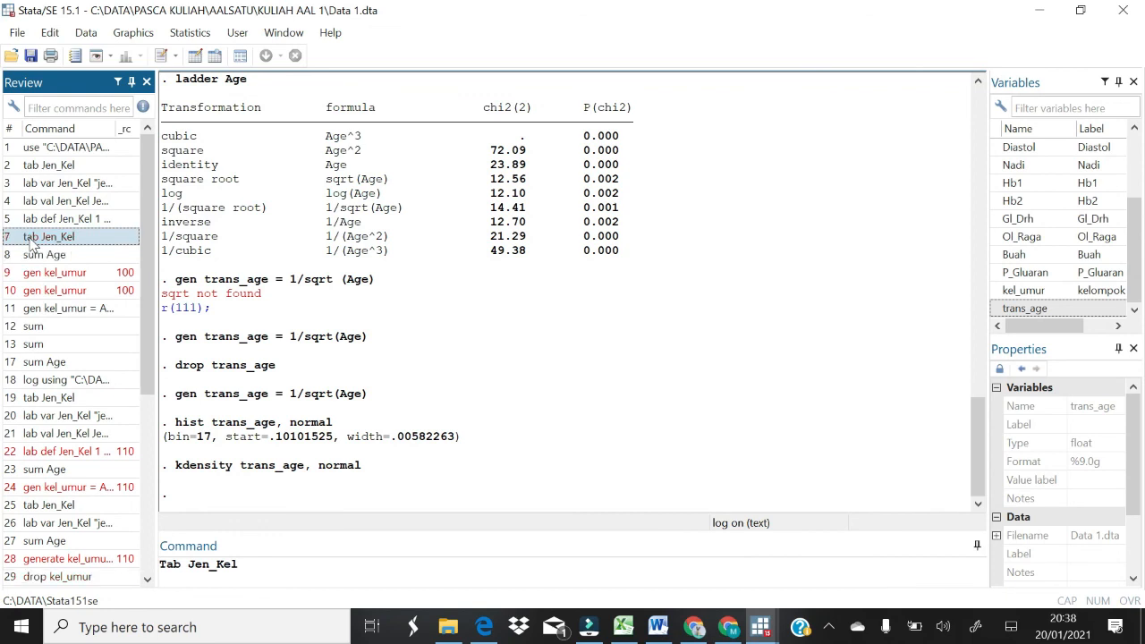
left_click(38, 272)
key("Delete")
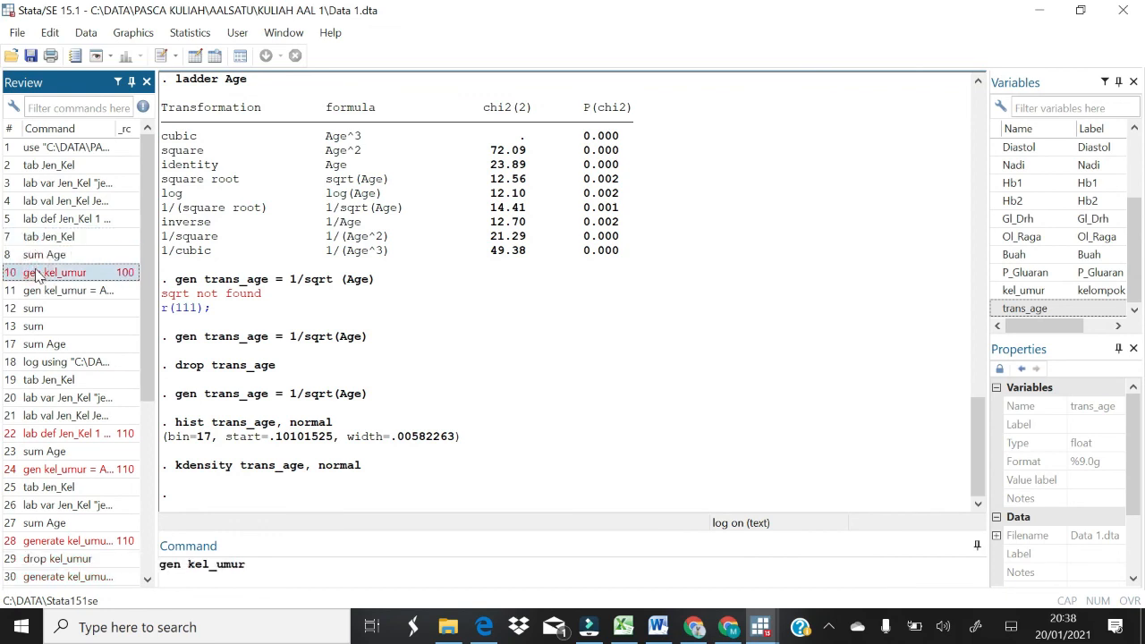
key("Delete")
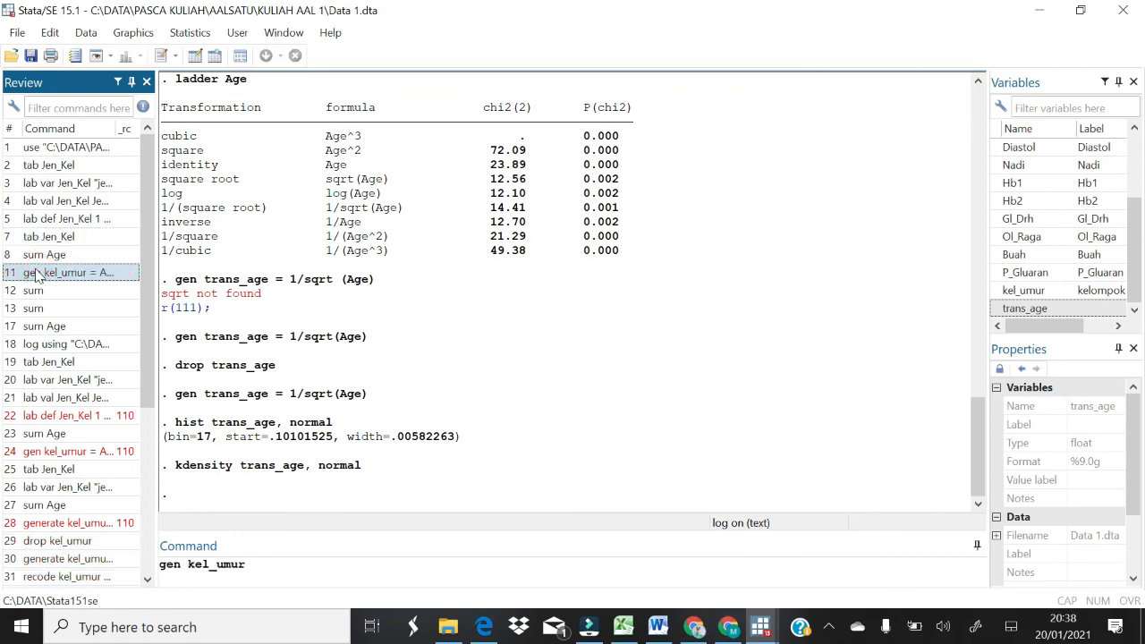
Step: Delete the failed lab def Jen_Kel, gen kel_umur = Age and generate kel_umur = Age commands from the command history
left_click(52, 417)
key("Delete")
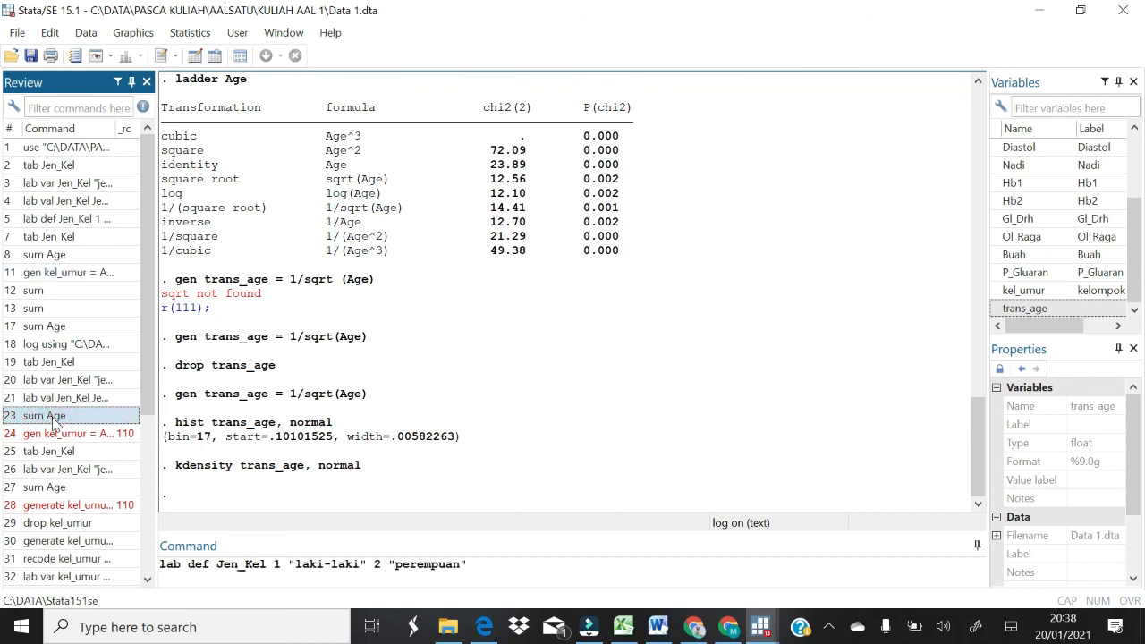
left_click(54, 436)
key("Delete")
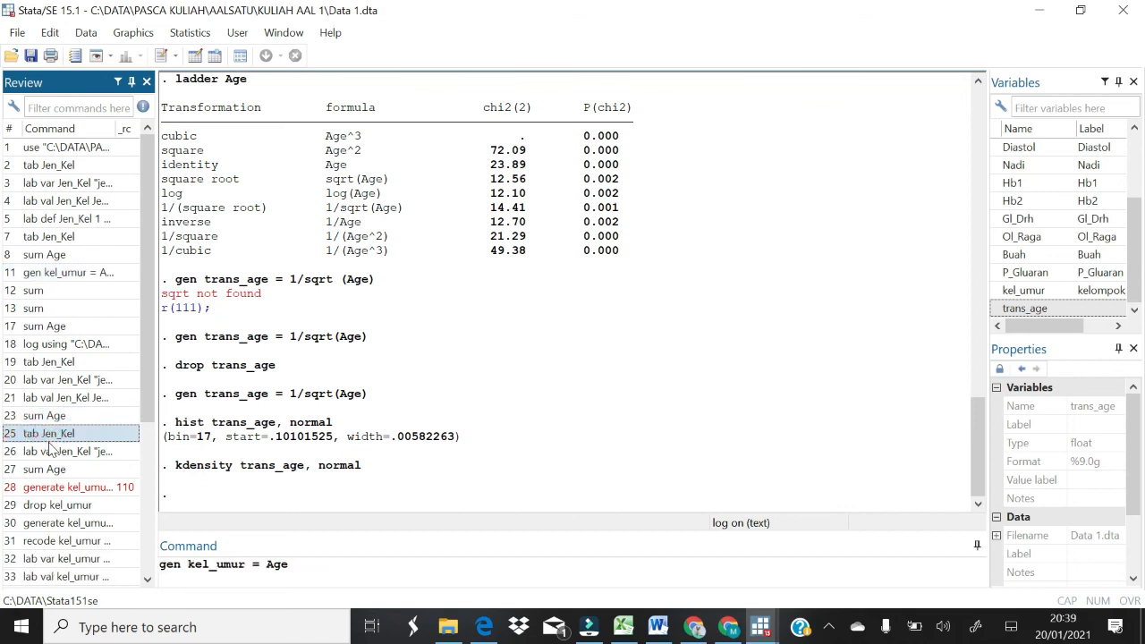
left_click(38, 487)
key("Delete")
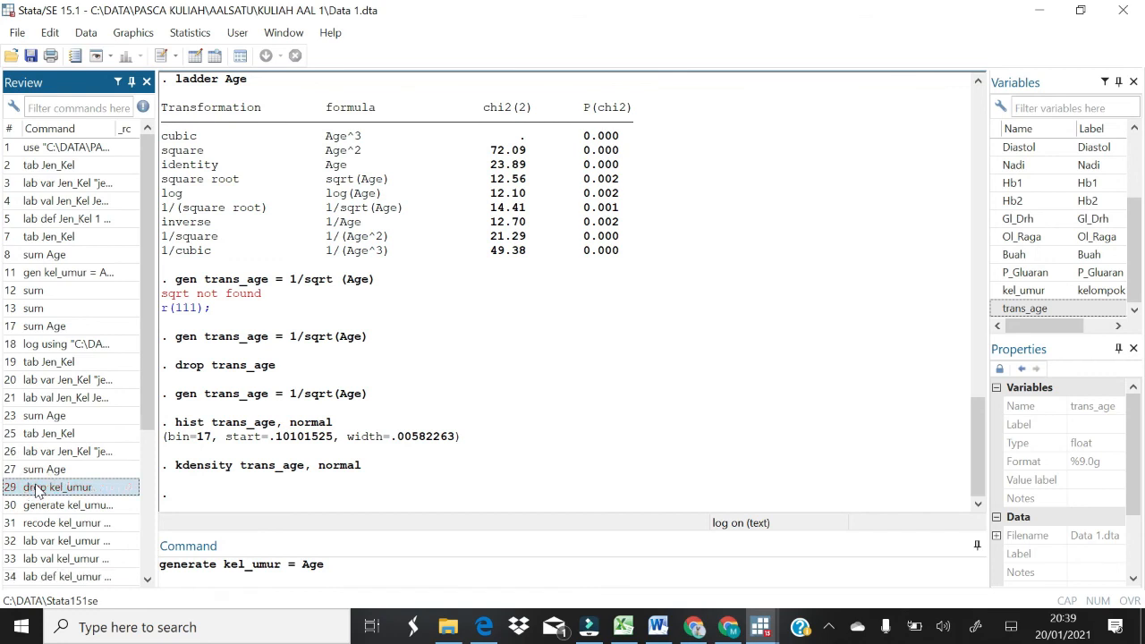
Step: Delete the failed gen trans_age = 1/sqrt (Age) command from the command history
left_click_drag(144, 414, 146, 561)
left_click(41, 488)
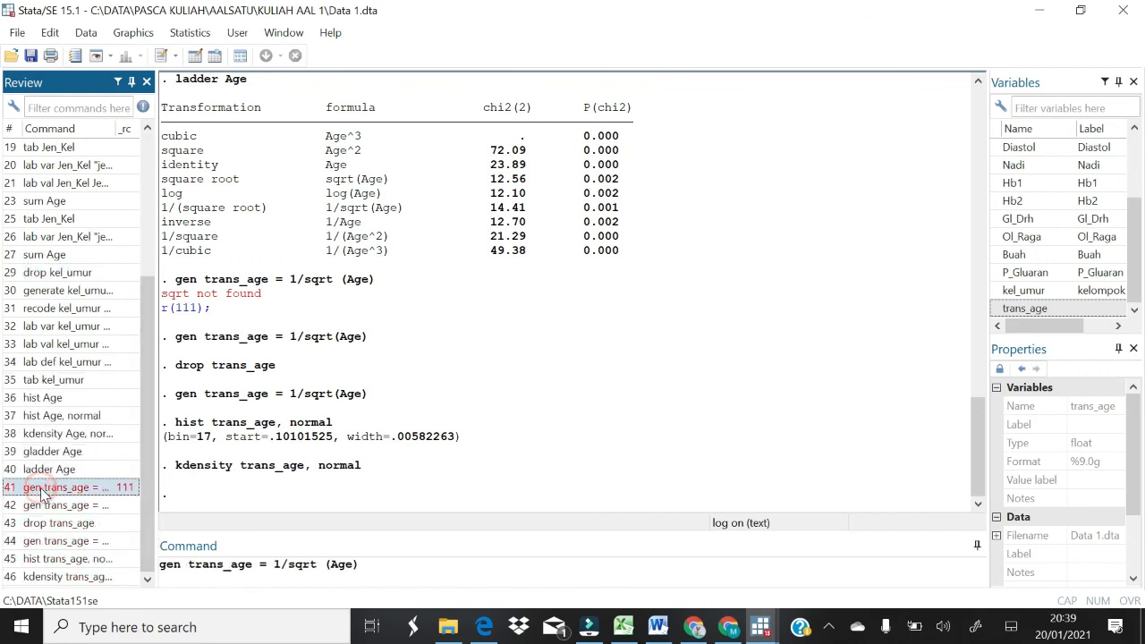
key("Delete")
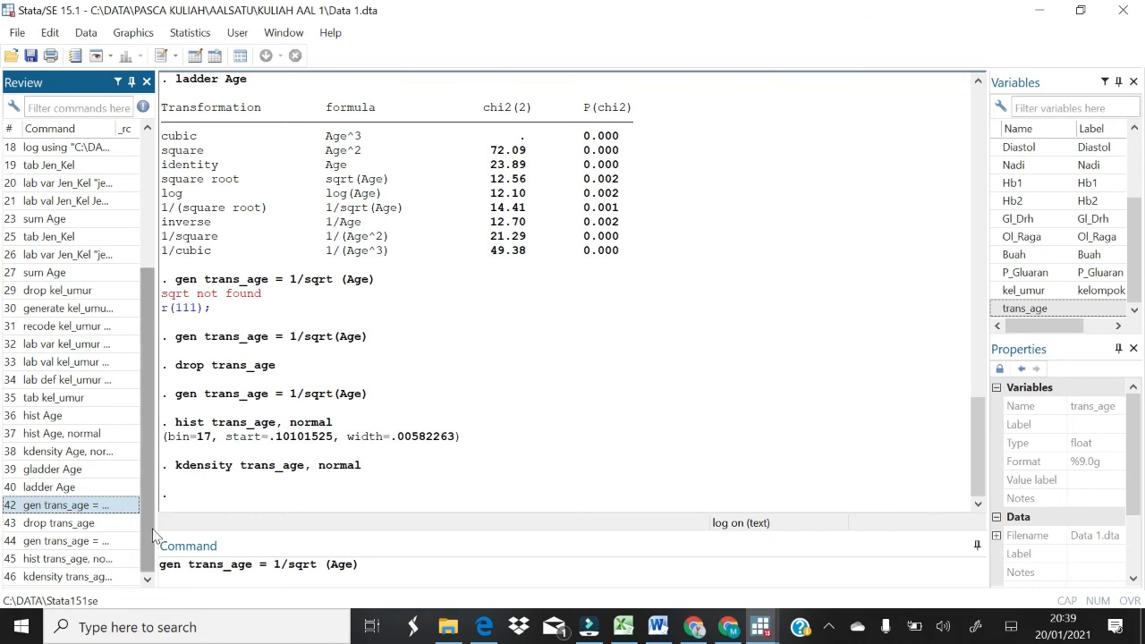
Step: Copy all remaining commands from the command history into the empty Untitled.do do-file and minimize the Do-file Editor
key("ctrl+a")
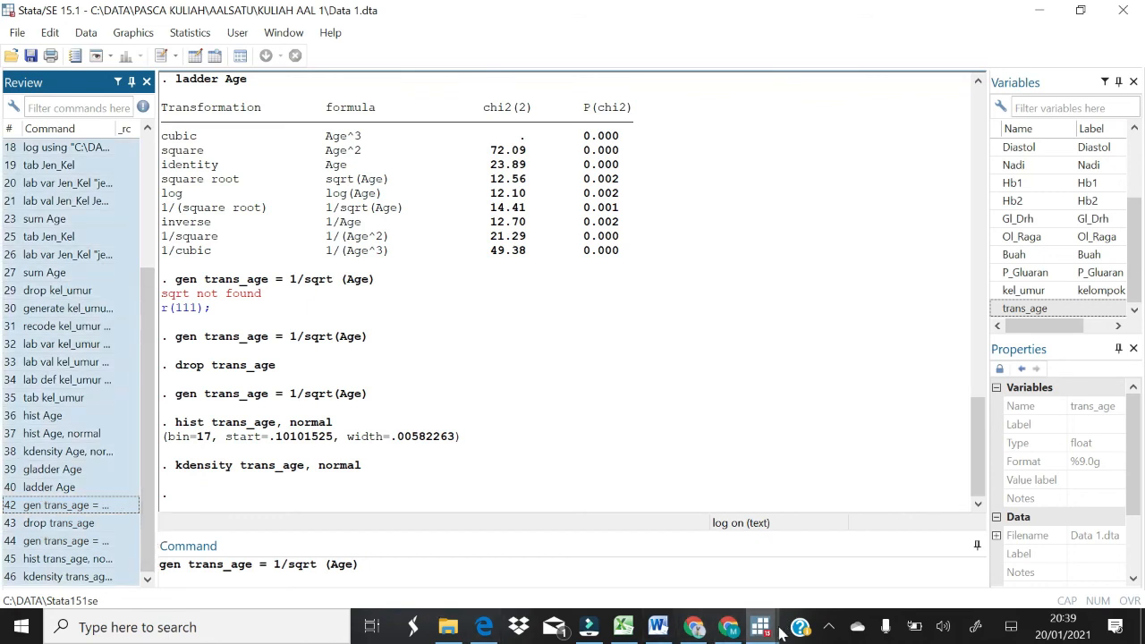
mouse_move(776, 633)
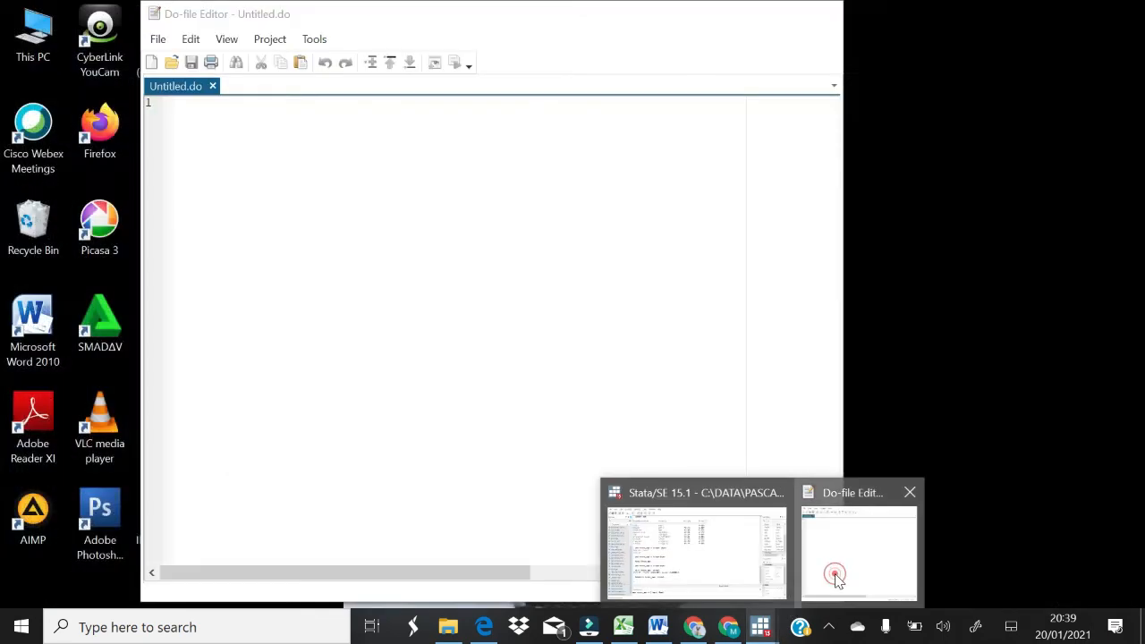
left_click(833, 579)
key("ctrl+v")
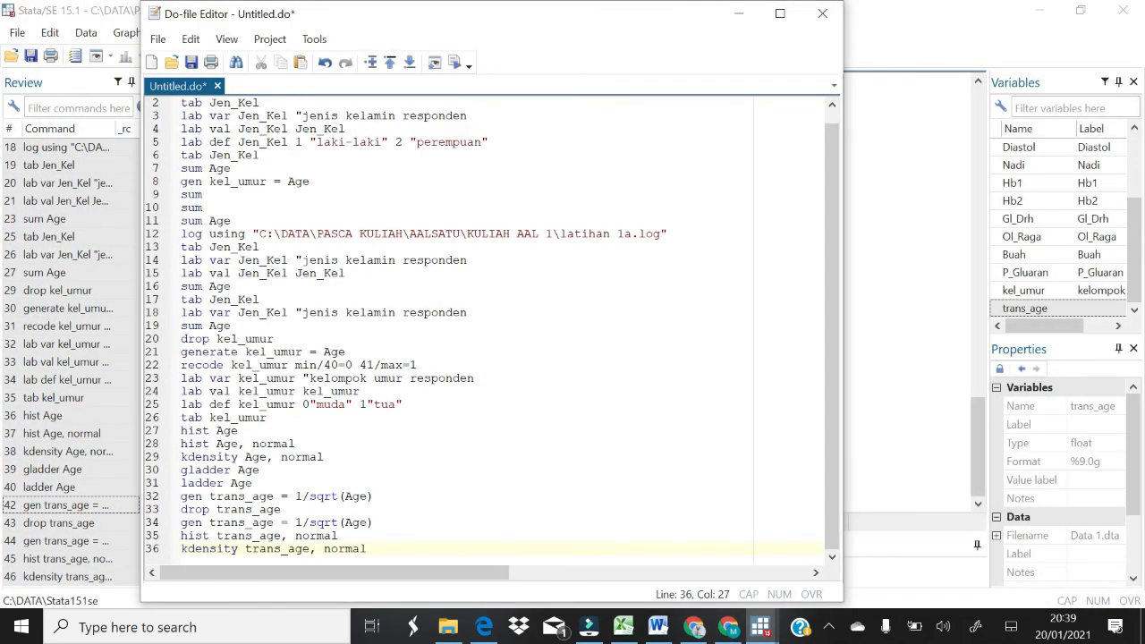
left_click(154, 39)
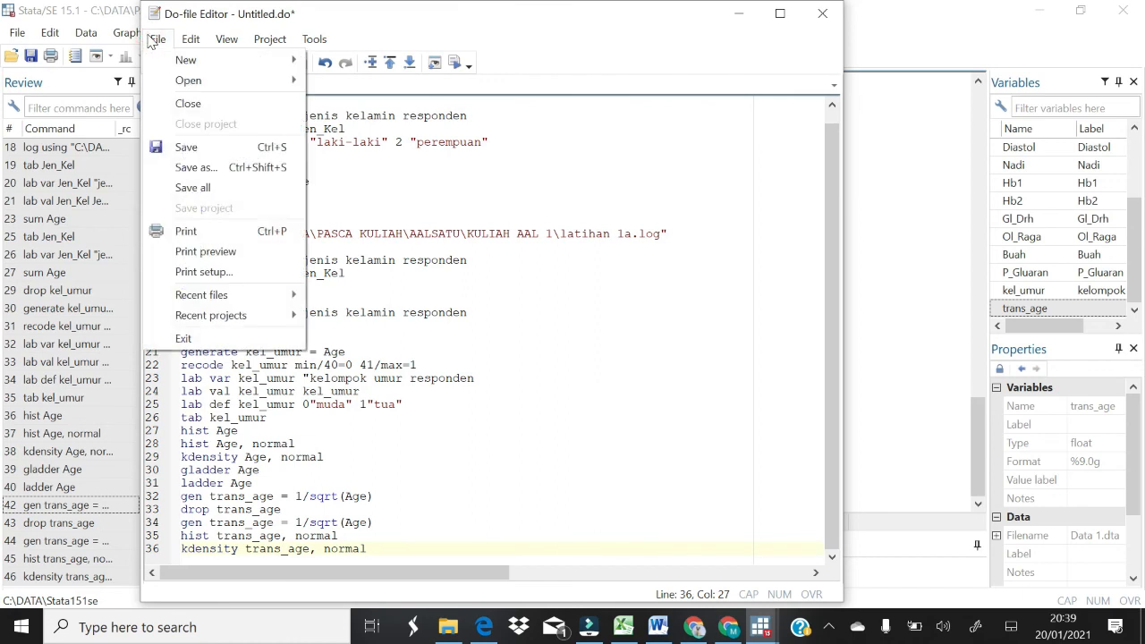
left_click(461, 194)
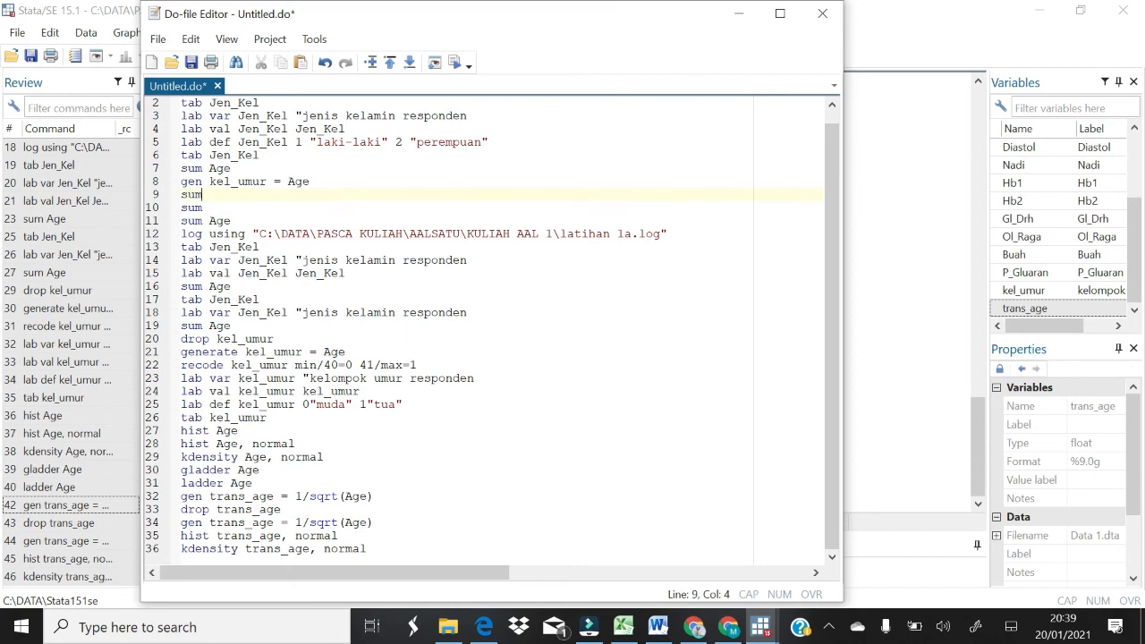
left_click(740, 15)
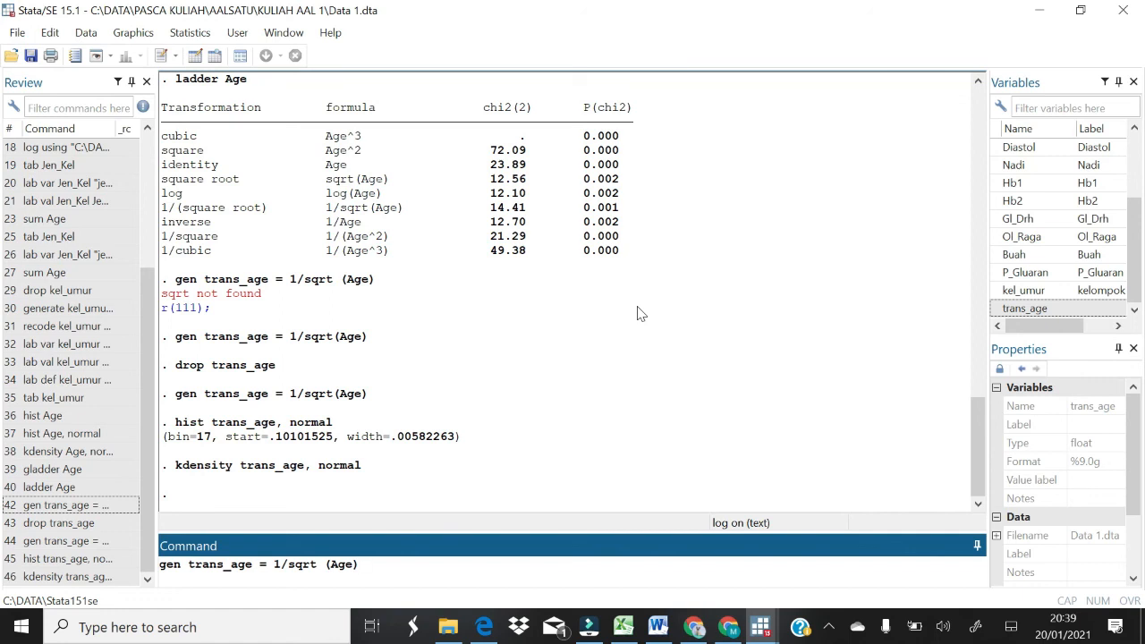
Step: Look up the Stata command help for hist, read through its syntax, options and examples, and close the help viewer
left_click(331, 36)
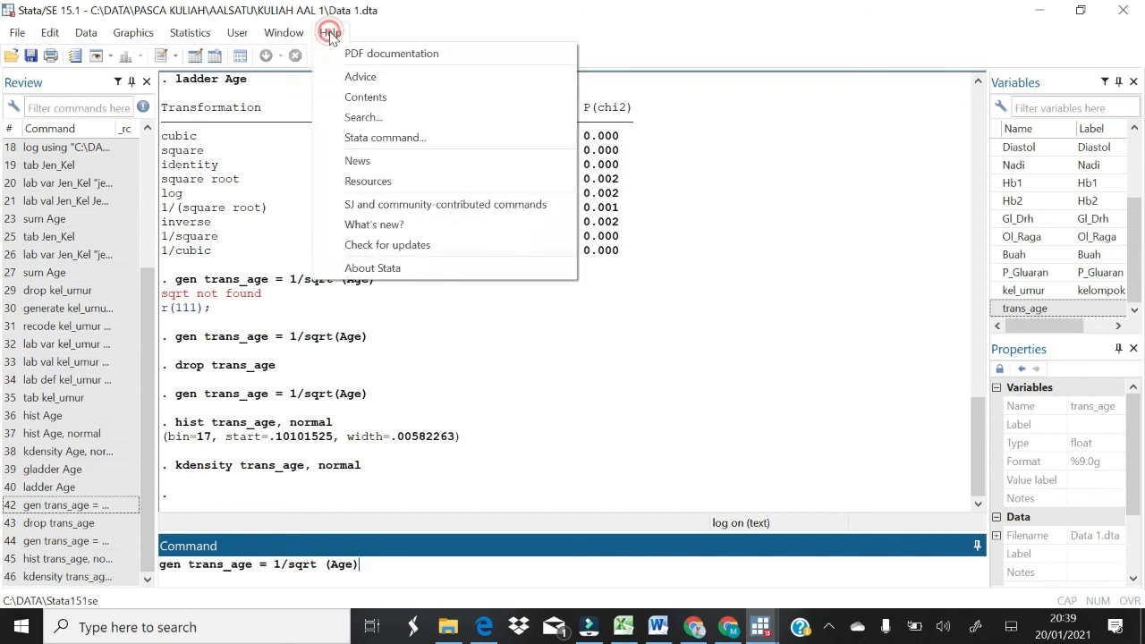
left_click(380, 142)
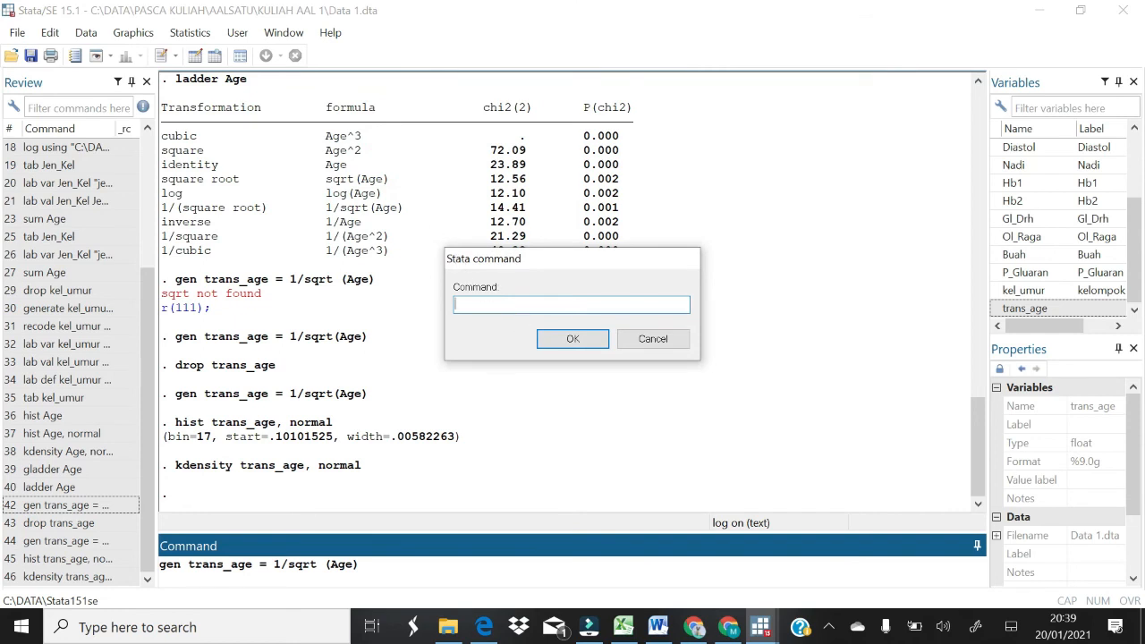
type("hs")
key("BackSpace")
type("ist")
left_click(565, 338)
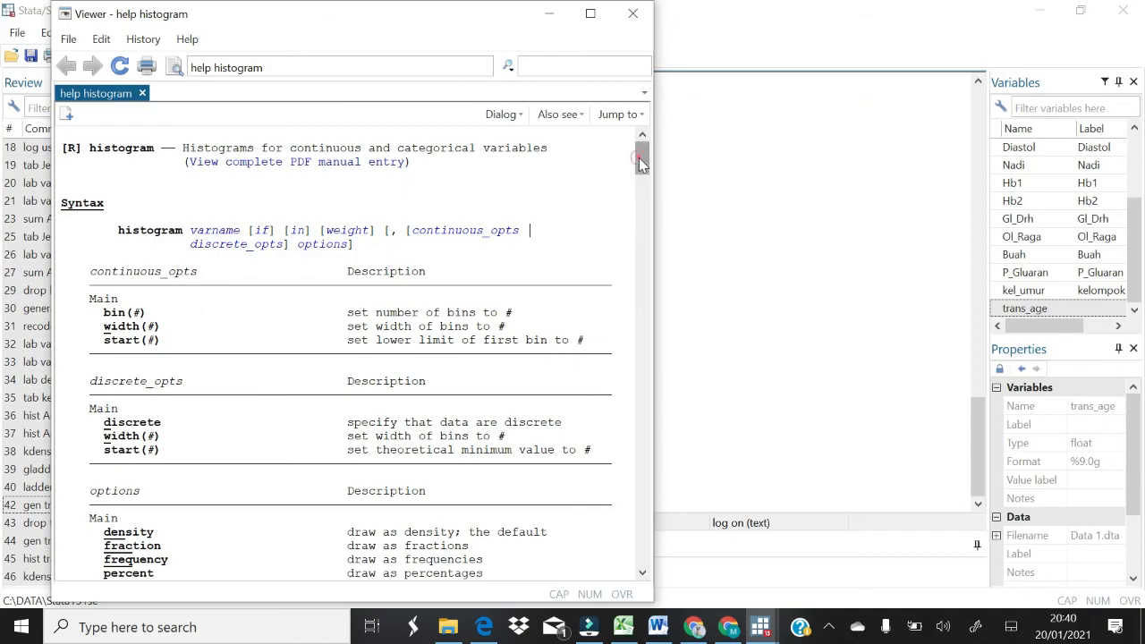
left_click_drag(638, 157, 636, 427)
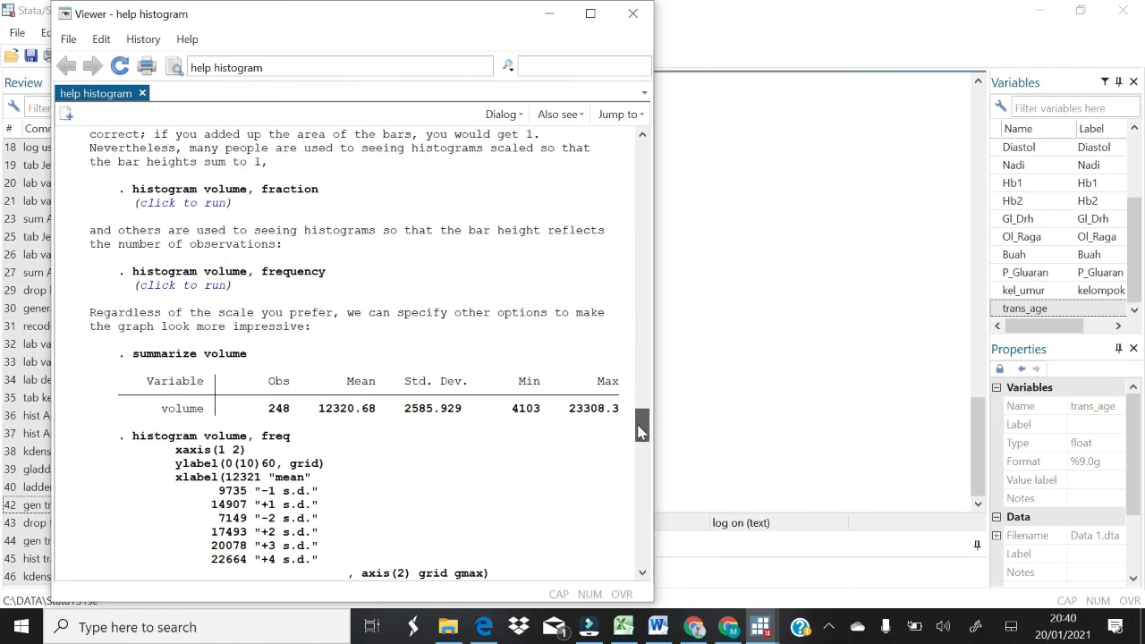
left_click(632, 15)
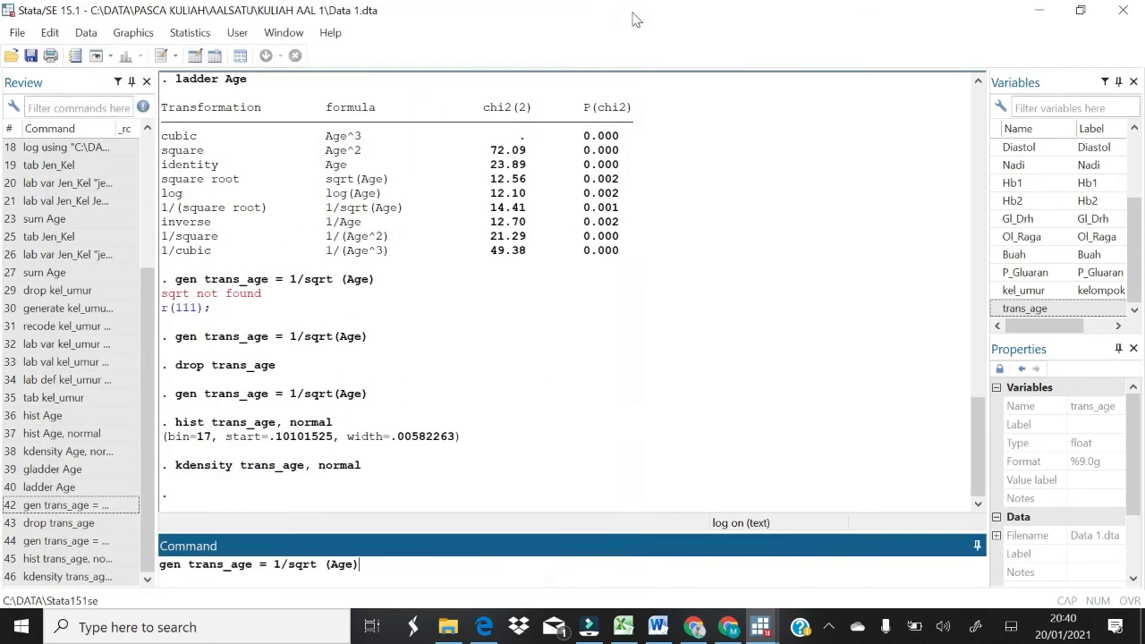